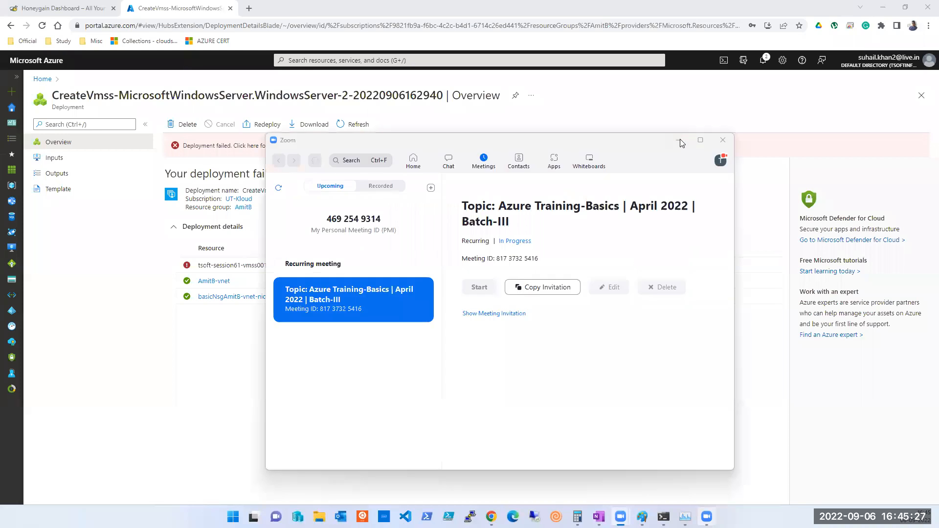
- Examine the failed deployment's error details in both summary and raw form
{"action": "left_click", "coordinate": [254, 146]}
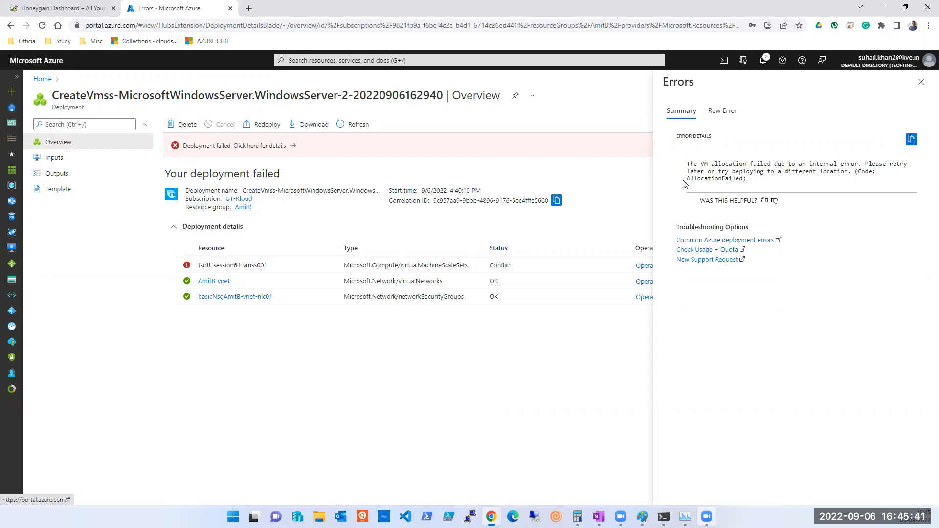
{"action": "left_click", "coordinate": [731, 111]}
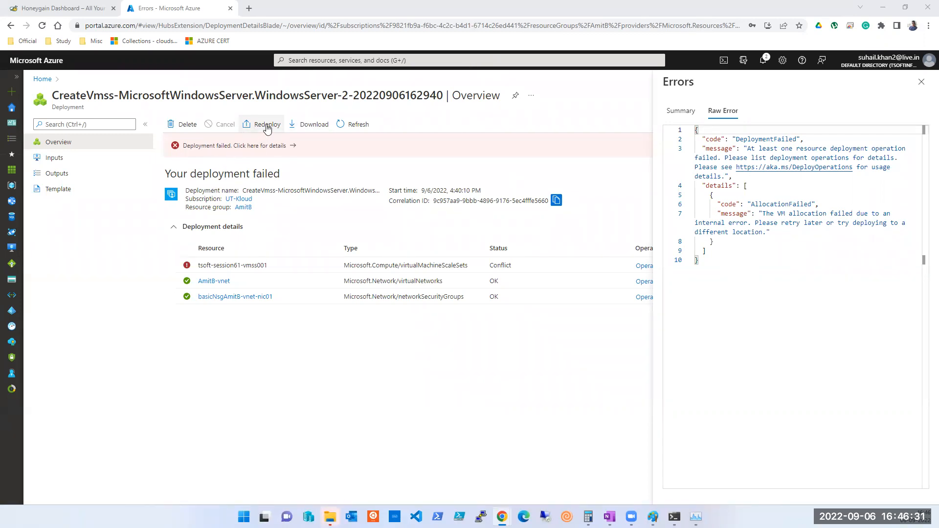
{"action": "left_click", "coordinate": [680, 112]}
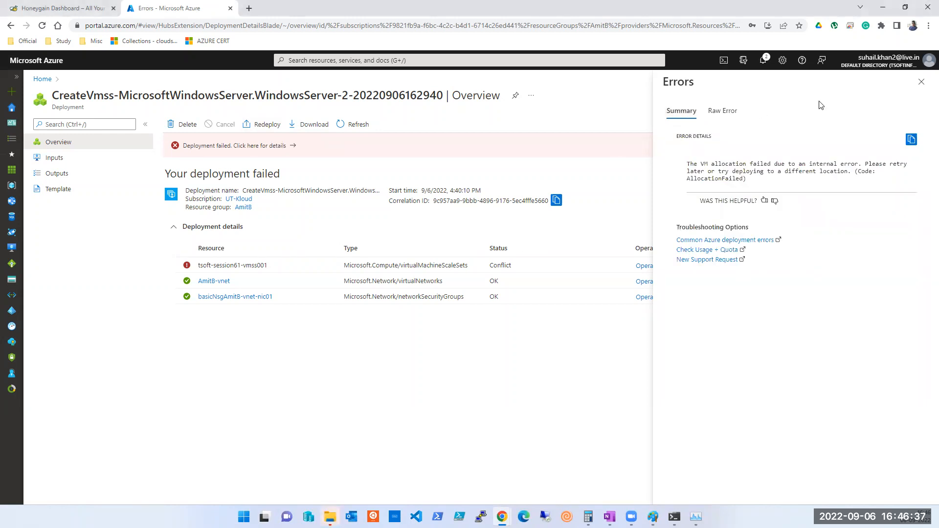
{"action": "left_click", "coordinate": [922, 82]}
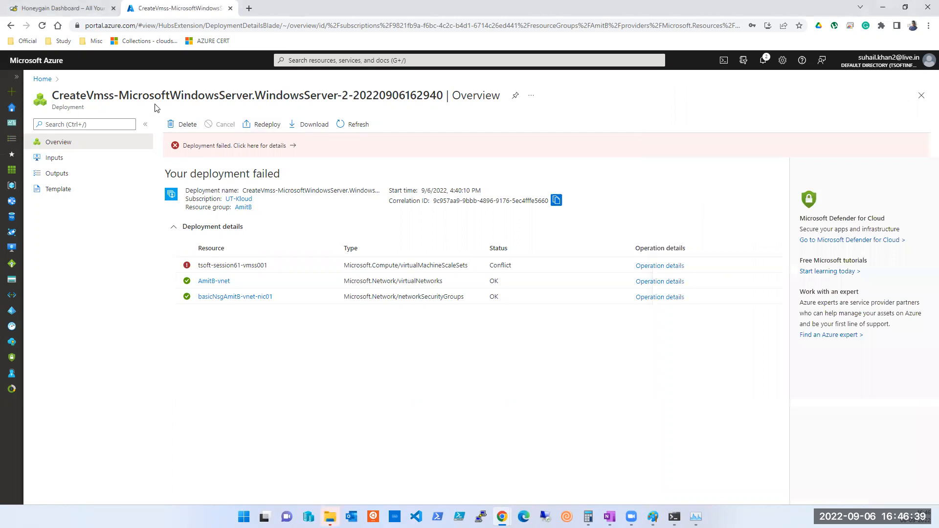
- Open the second resource group in the resource groups list and inspect which resources it contains
{"action": "left_click", "coordinate": [6, 108]}
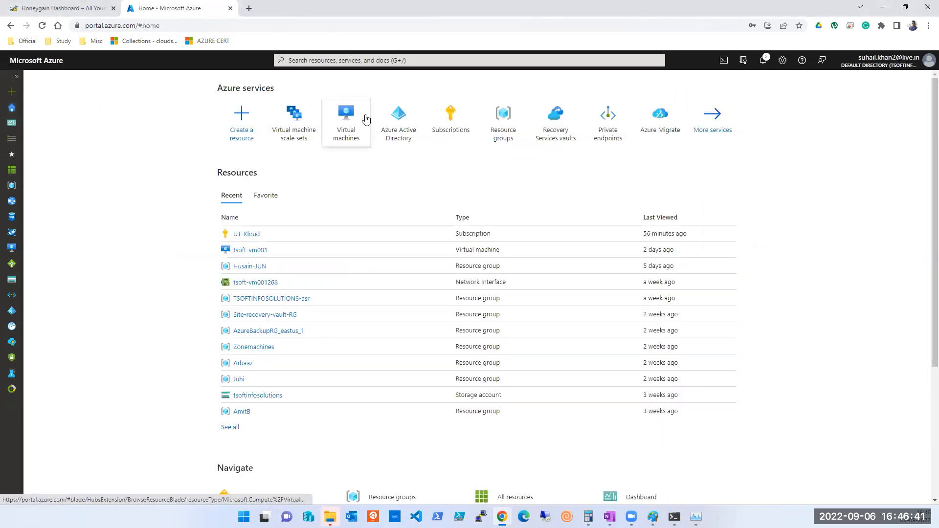
{"action": "left_click", "coordinate": [503, 131]}
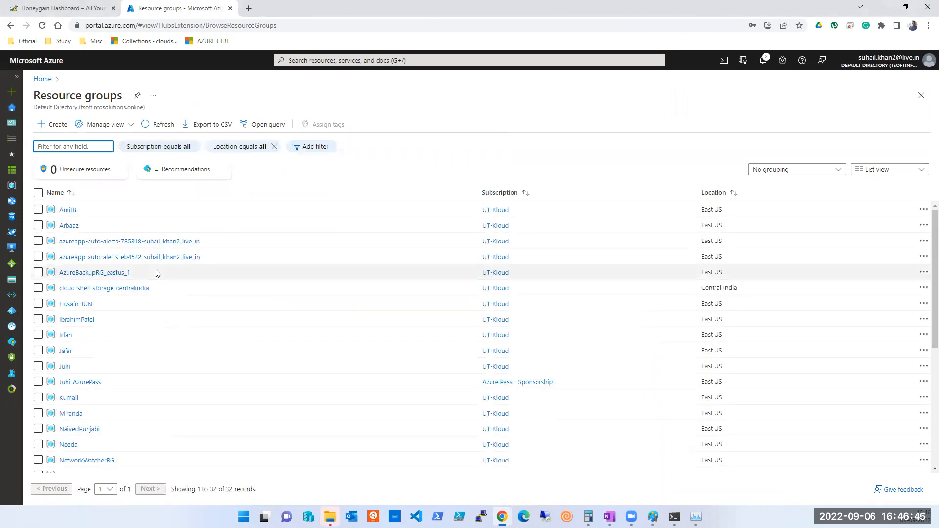
{"action": "left_click", "coordinate": [69, 226]}
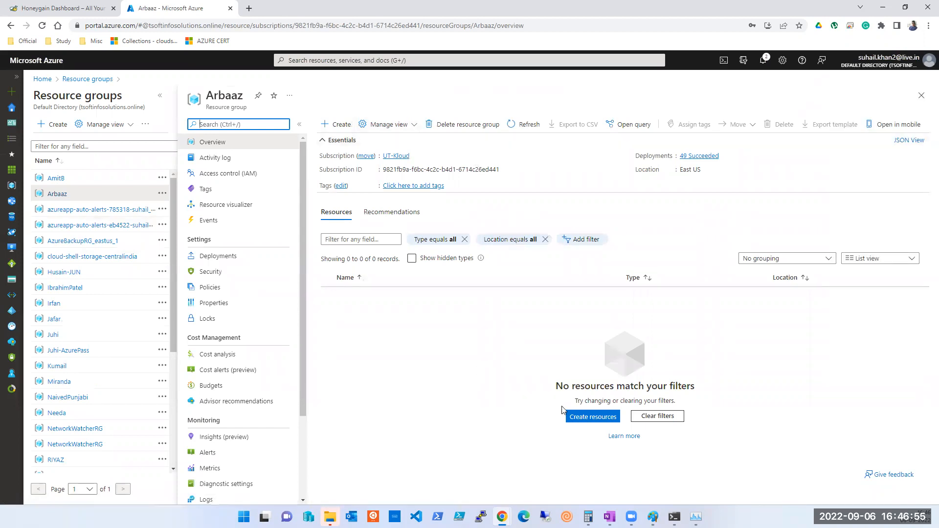
- Start creating a new virtual machine scale set in the UT-Kloud subscription, using the resource group just inspected
{"action": "left_click", "coordinate": [402, 63]}
{"action": "left_click", "coordinate": [353, 211]}
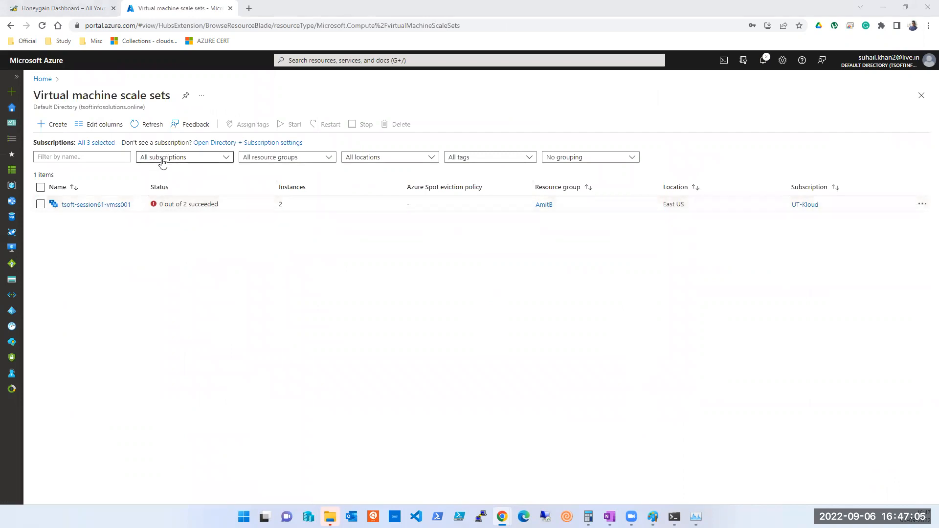
{"action": "left_click", "coordinate": [58, 125]}
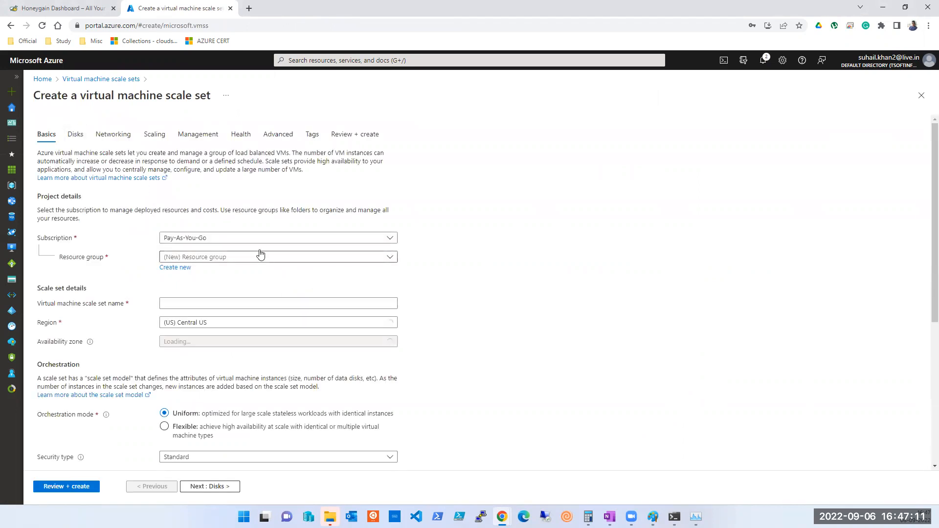
{"action": "left_click", "coordinate": [258, 238]}
{"action": "left_click", "coordinate": [189, 302]}
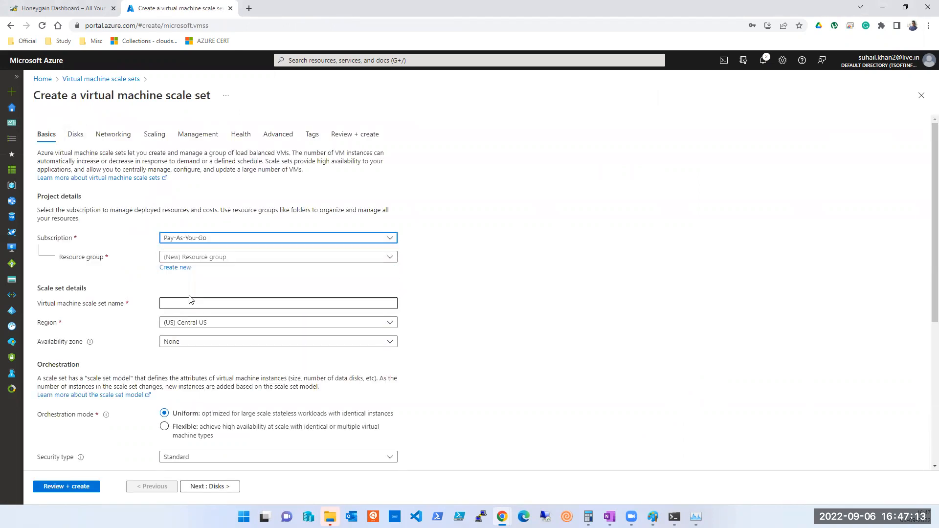
{"action": "left_click", "coordinate": [198, 258]}
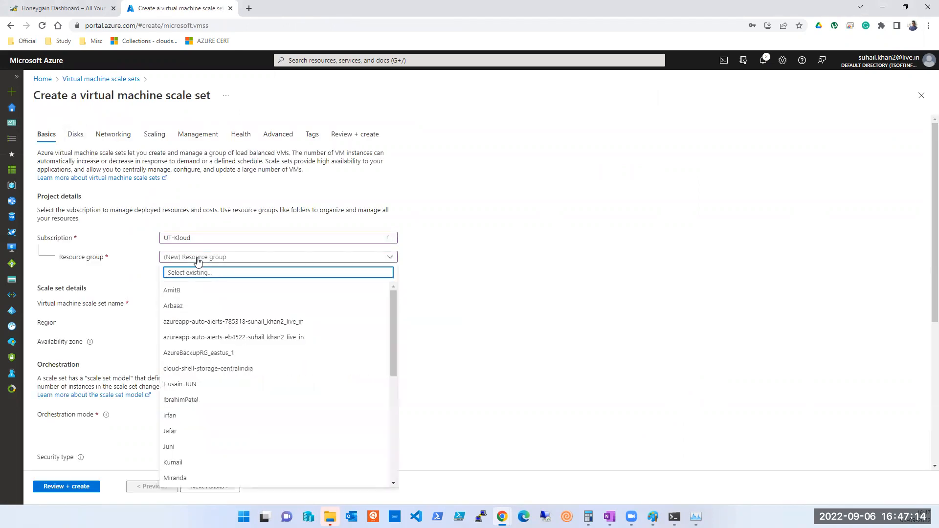
{"action": "left_click", "coordinate": [184, 306]}
- Name the virtual machine scale set sessino60-tsoft-vmss002
{"action": "left_click", "coordinate": [184, 304]}
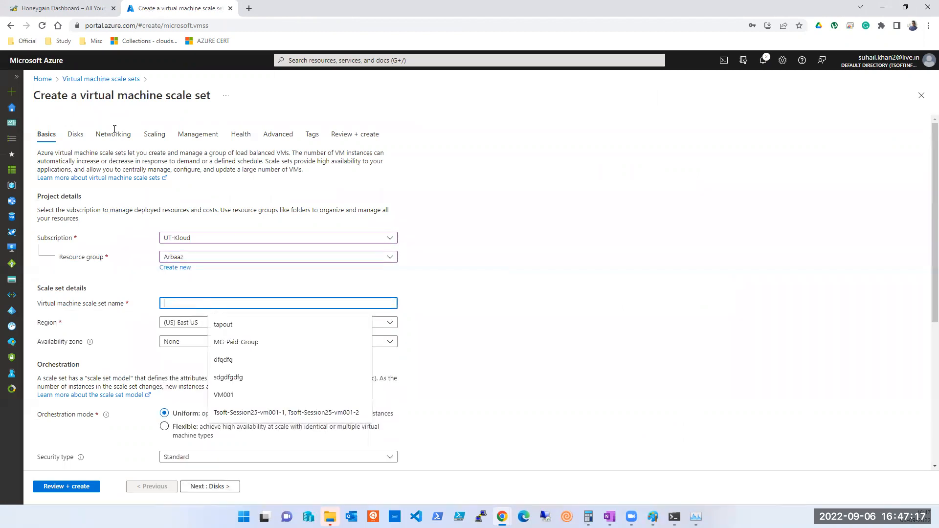
{"action": "type", "text": "se"}
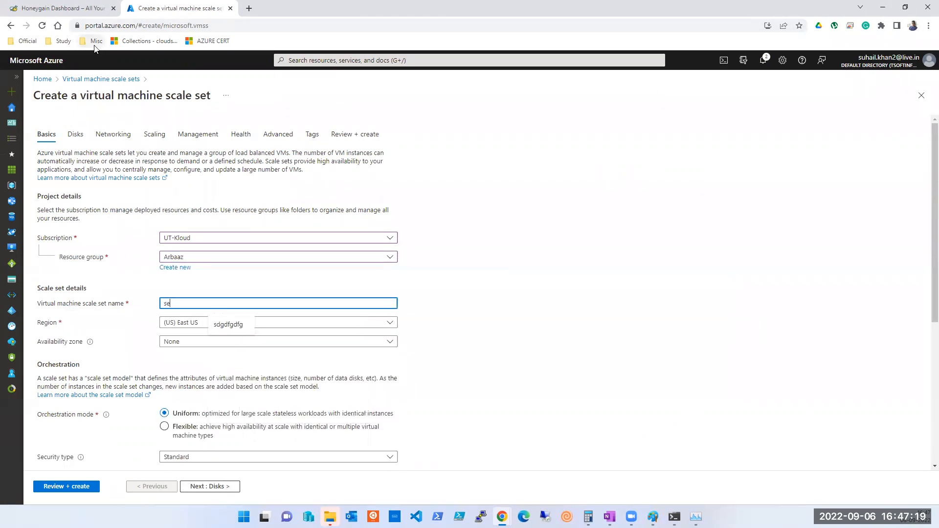
{"action": "type", "text": "ssino60"}
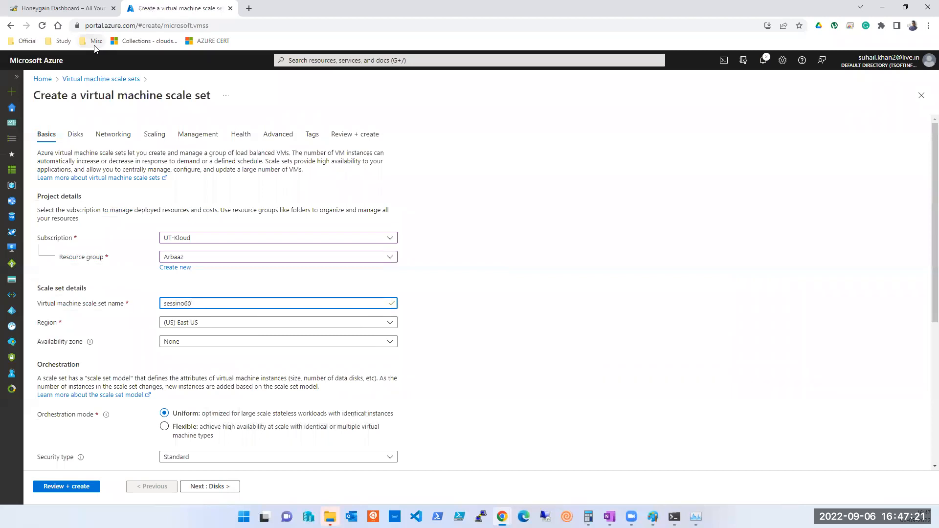
{"action": "type", "text": "-tsoft-vmss002"}
{"action": "key", "text": "ctrl+a"}
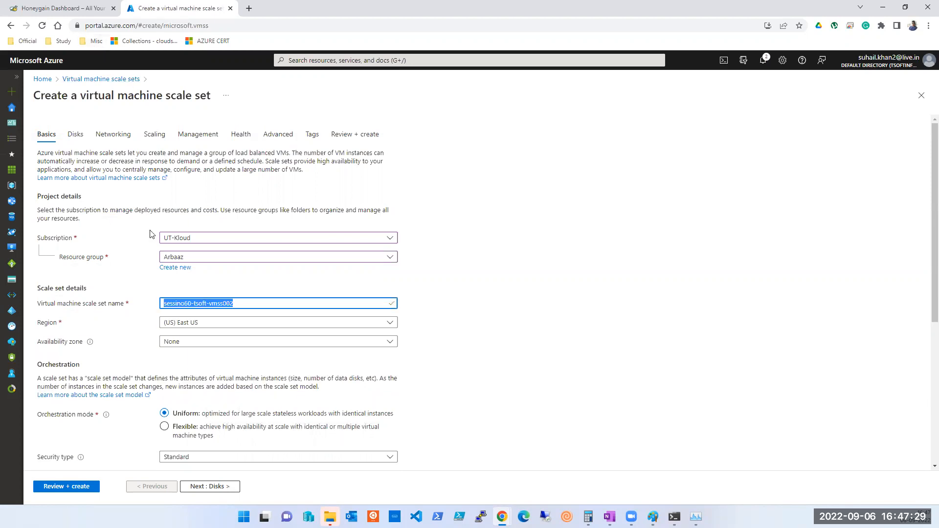
- Try to set the instance image to Windows Server 2022 Datacenter: Azure Edition - Gen2 from the suggested images
{"action": "scroll", "coordinate": [146, 371], "scroll_direction": "down", "scroll_amount": 3}
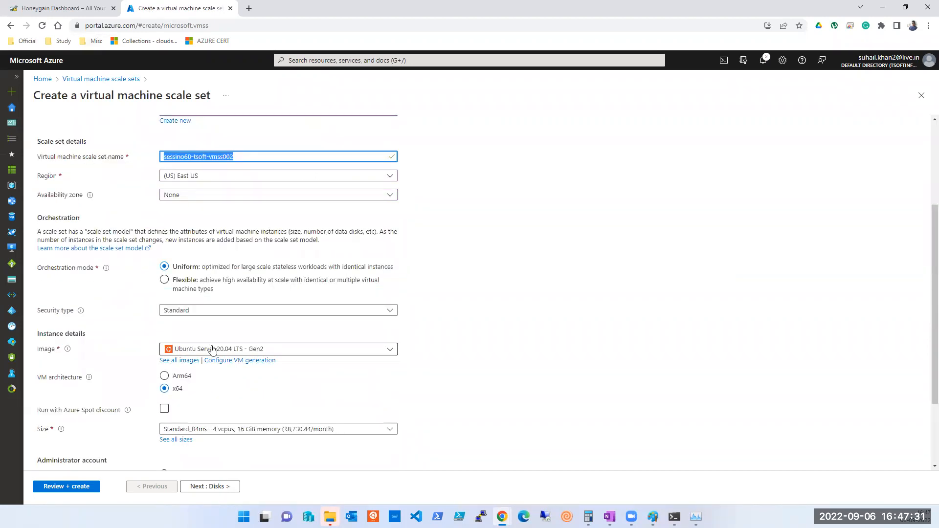
{"action": "scroll", "coordinate": [210, 350], "scroll_direction": "down", "scroll_amount": 2}
{"action": "left_click", "coordinate": [220, 247]}
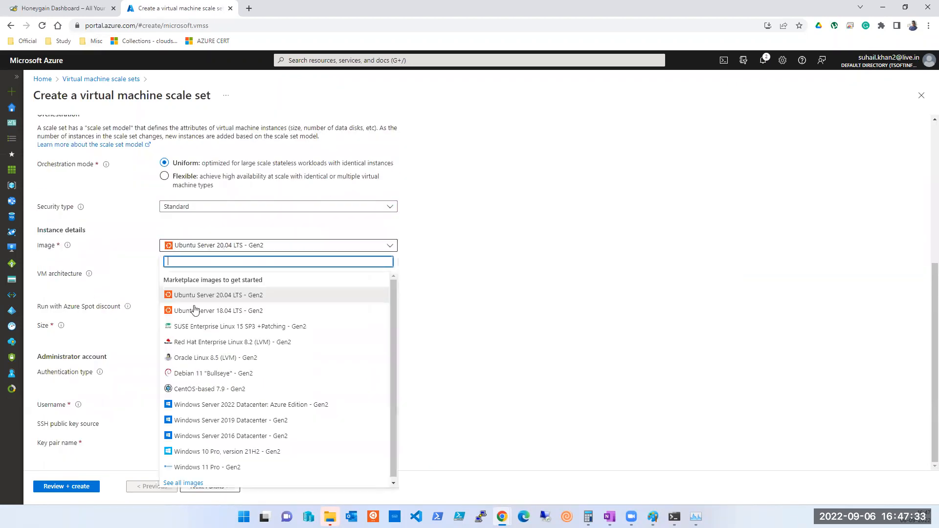
{"action": "left_click", "coordinate": [195, 406]}
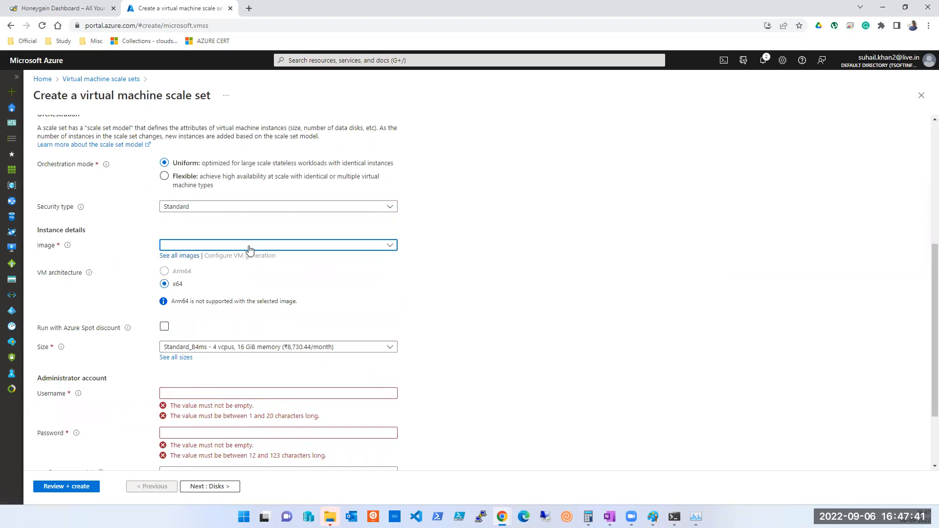
- Select the Windows Server 2022 Datacenter: Azure Edition - x64 Gen 2 image from the full Marketplace image catalogue
{"action": "scroll", "coordinate": [281, 333], "scroll_direction": "down", "scroll_amount": 2}
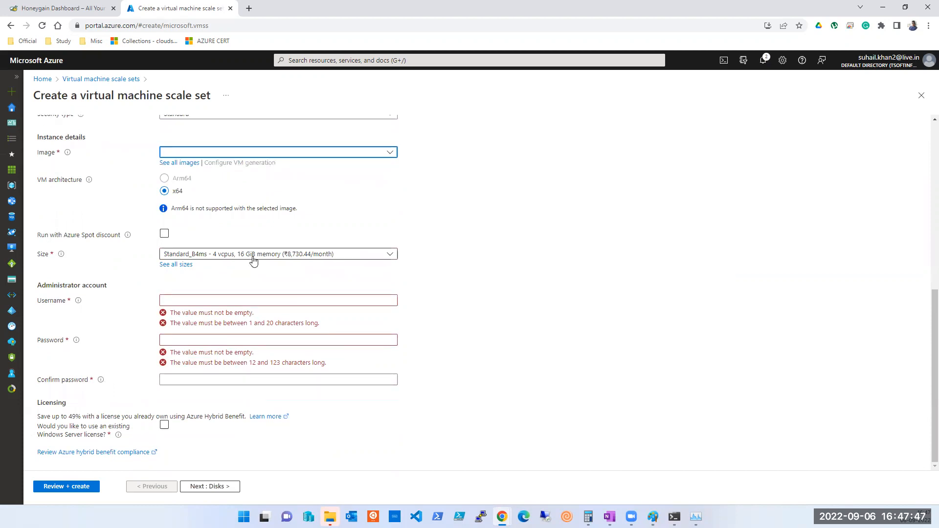
{"action": "scroll", "coordinate": [253, 261], "scroll_direction": "up", "scroll_amount": 2}
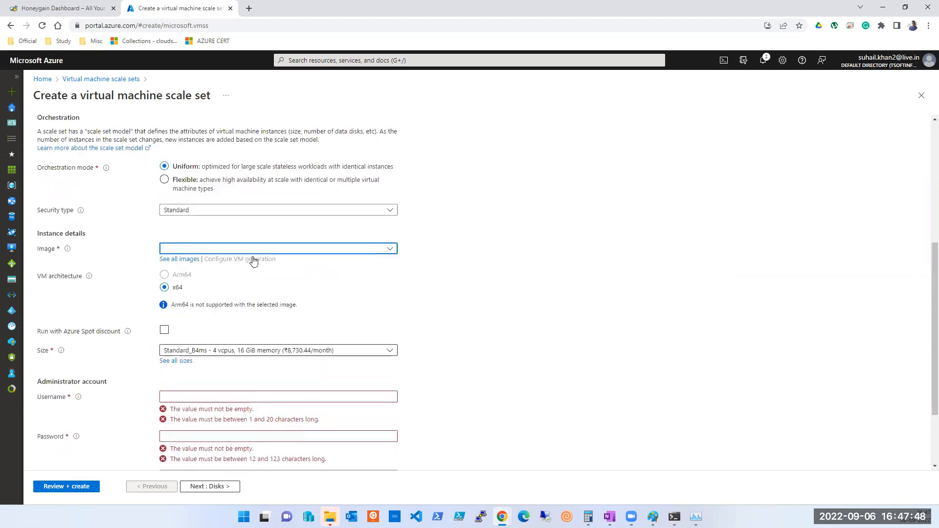
{"action": "left_click", "coordinate": [180, 261]}
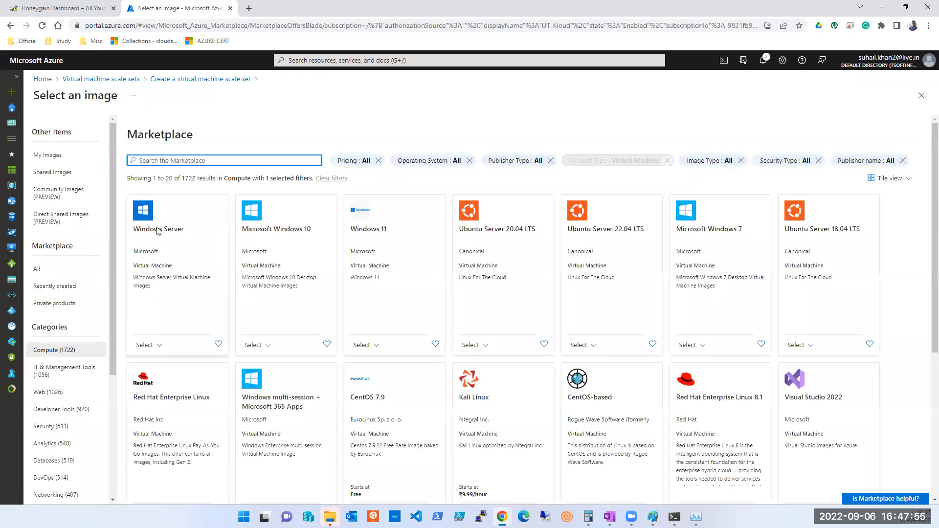
{"action": "left_click", "coordinate": [146, 345]}
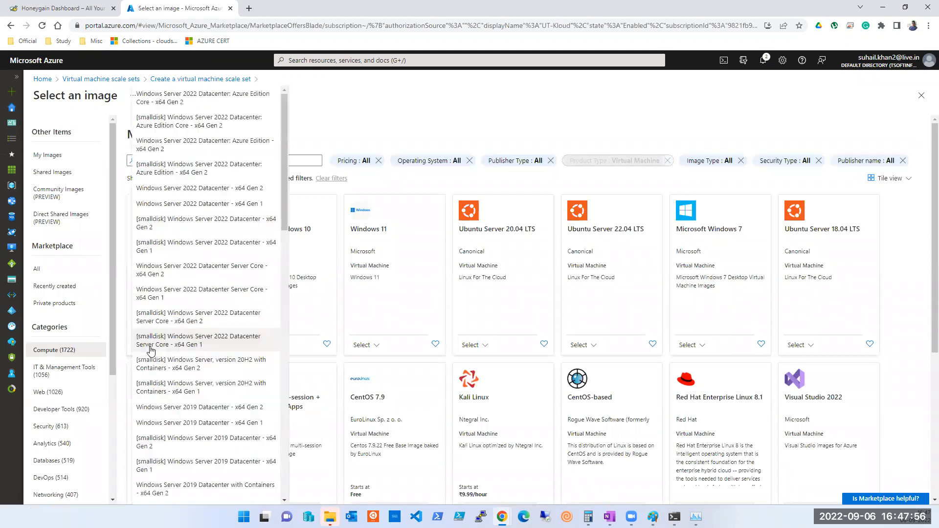
{"action": "left_click", "coordinate": [192, 143]}
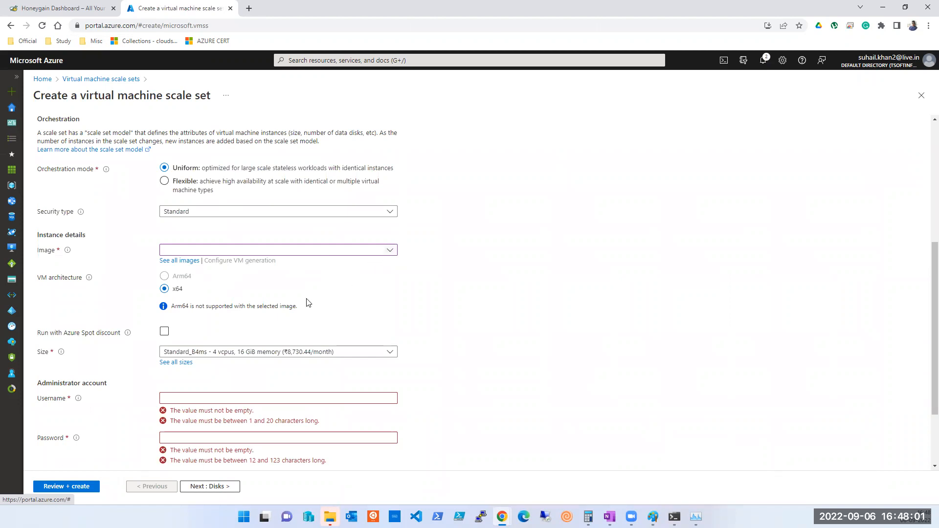
- Set the administrator username to tapout, then enter and confirm the administrator account password
{"action": "left_click", "coordinate": [205, 398]}
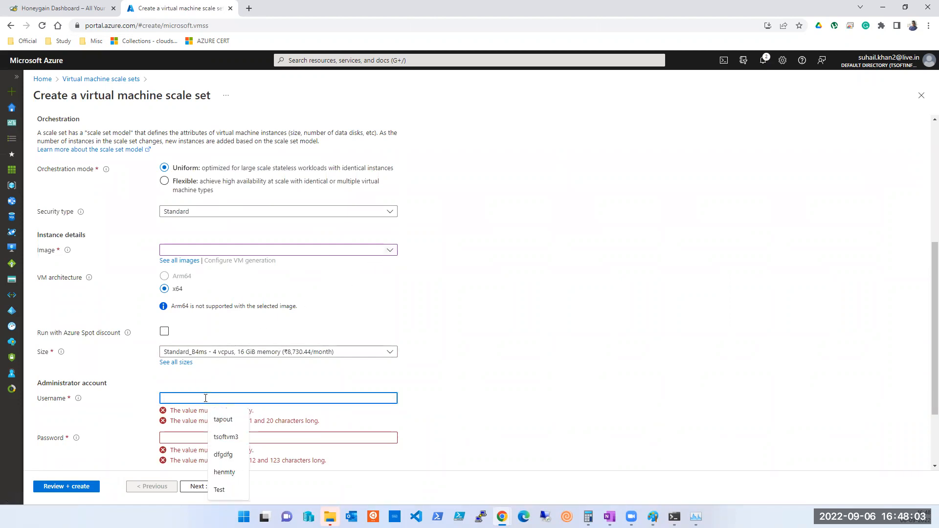
{"action": "left_click", "coordinate": [223, 419]}
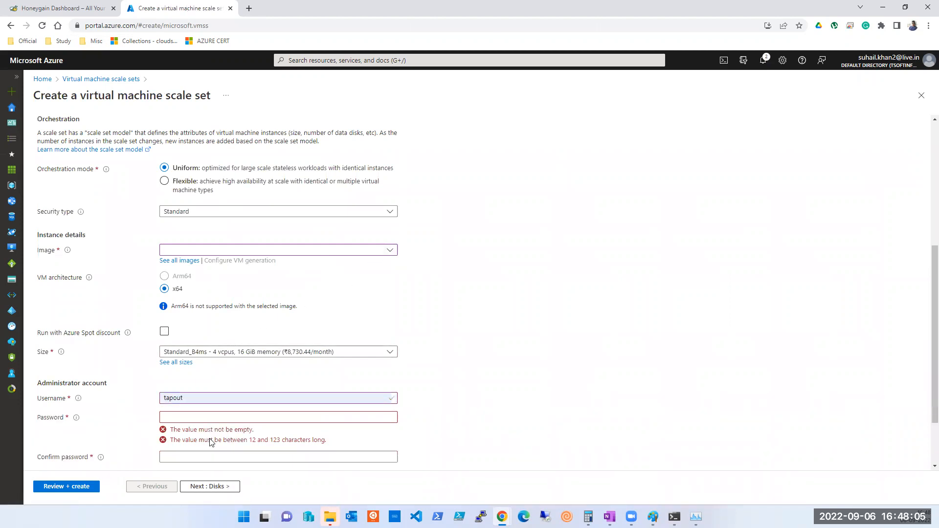
{"action": "left_click", "coordinate": [211, 416]}
{"action": "type", "text": "•••••••••••••"}
{"action": "key", "text": "Tab"}
{"action": "type", "text": "•••••••••••"}
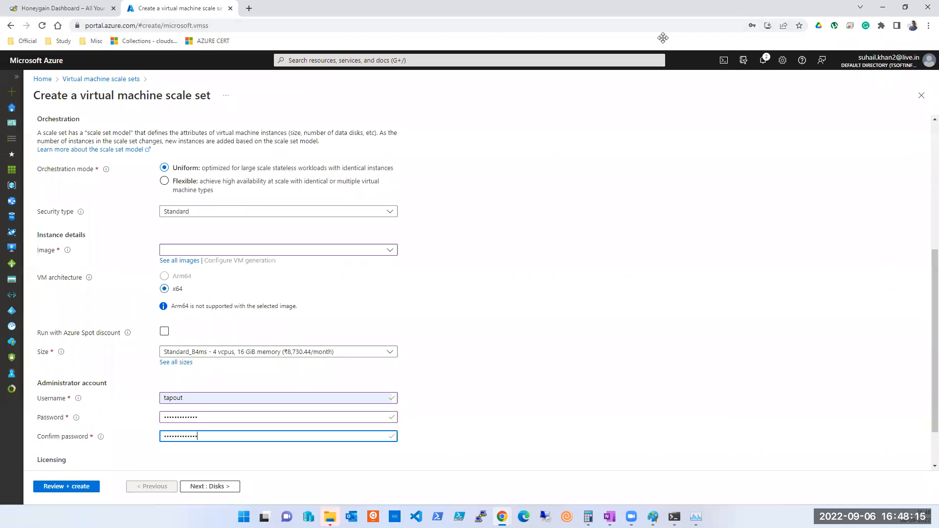
{"action": "left_click", "coordinate": [563, 316]}
{"action": "scroll", "coordinate": [562, 316], "scroll_direction": "down", "scroll_amount": 1}
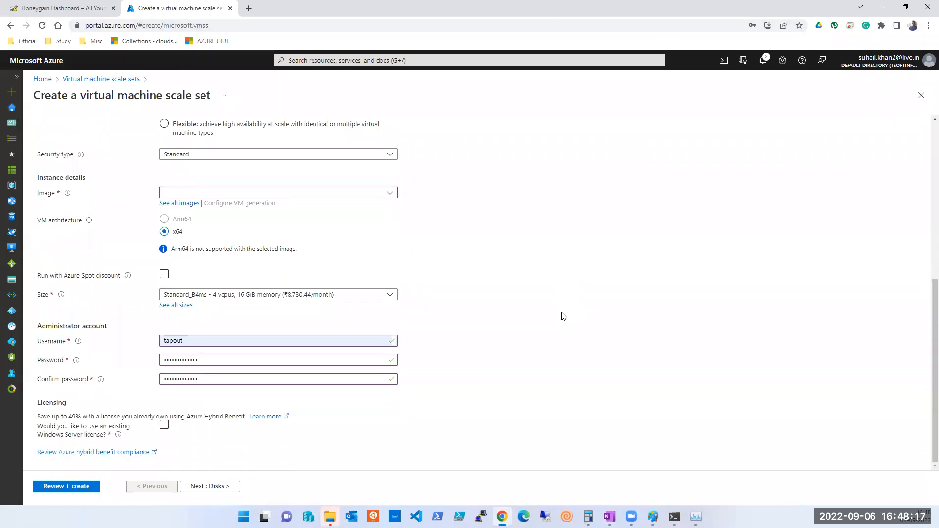
- Recheck the scale set's basic settings, including image, size and administrator account, after a brief look at the disk options
{"action": "left_click", "coordinate": [229, 487]}
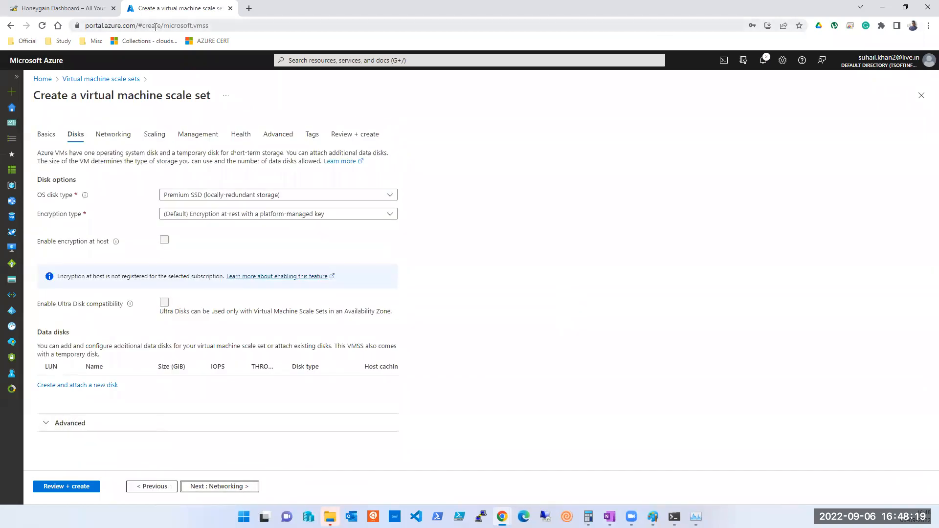
{"action": "left_click", "coordinate": [166, 487]}
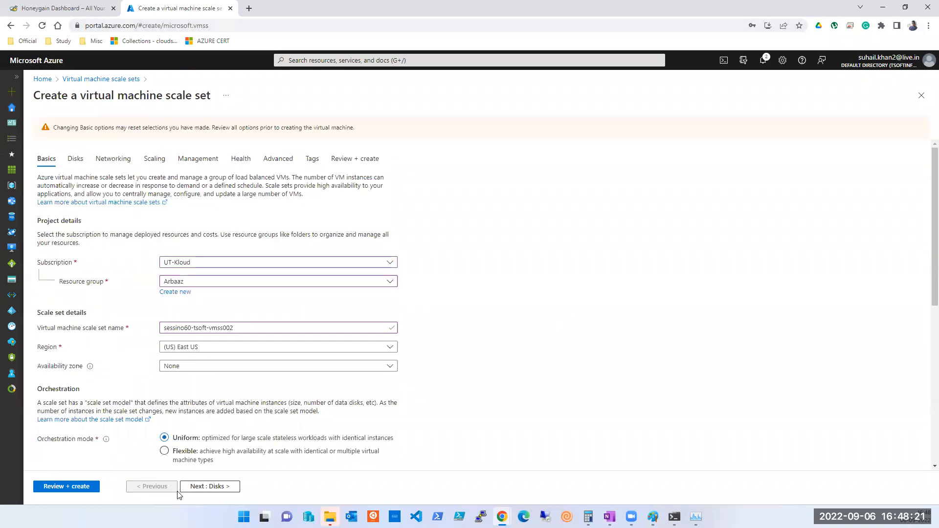
{"action": "scroll", "coordinate": [200, 444], "scroll_direction": "down", "scroll_amount": 6}
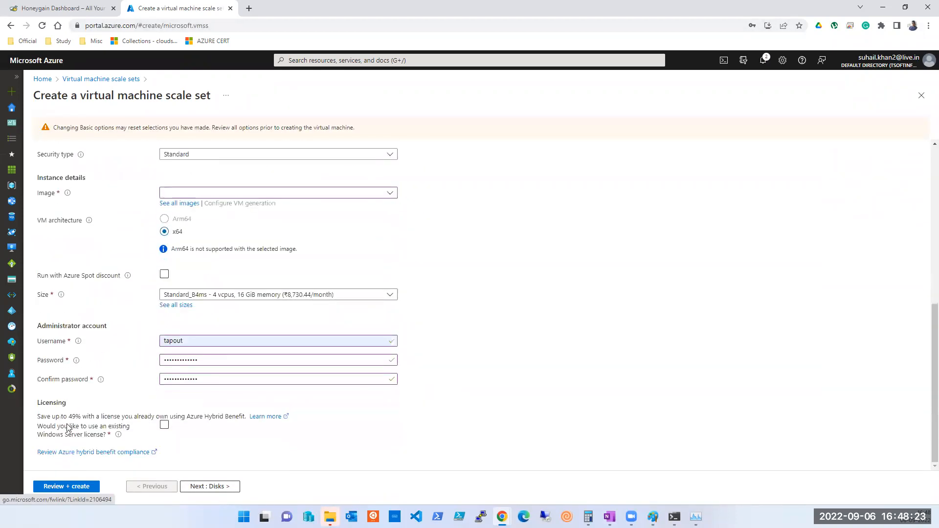
- Accept the default disk, networking and scaling settings, and validate and create the scale set
{"action": "left_click", "coordinate": [209, 489]}
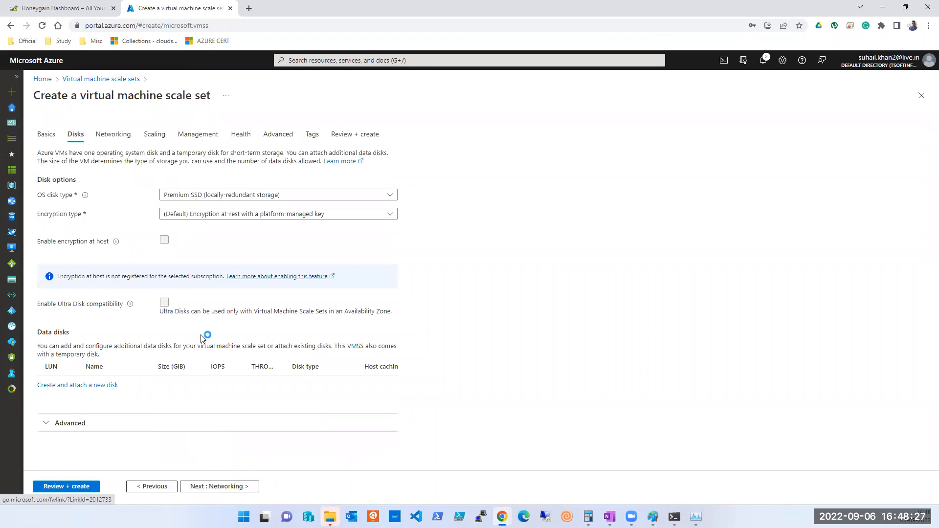
{"action": "left_click", "coordinate": [218, 486]}
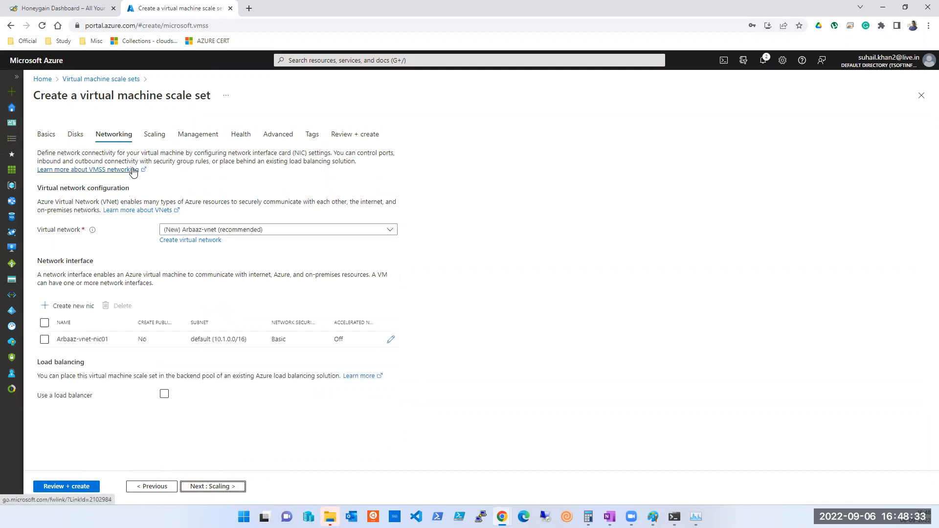
{"action": "left_click", "coordinate": [223, 489]}
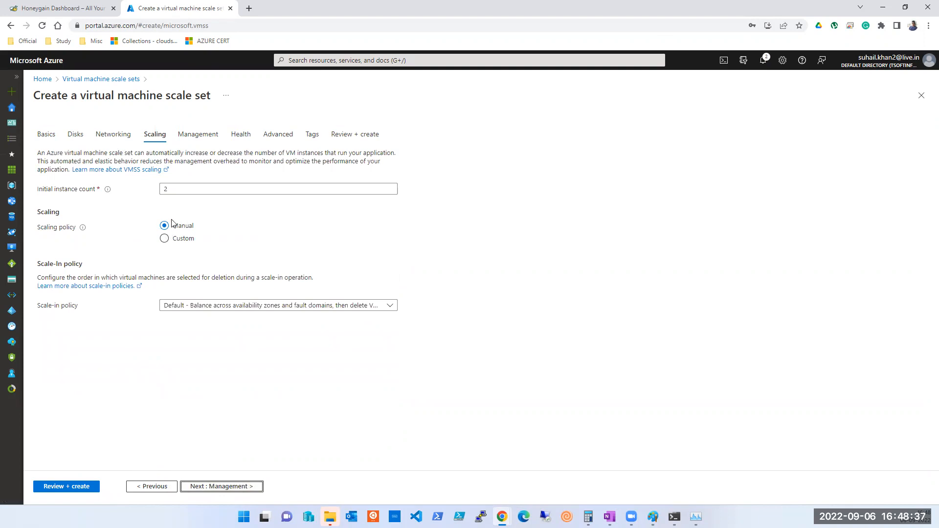
{"action": "left_click", "coordinate": [46, 489]}
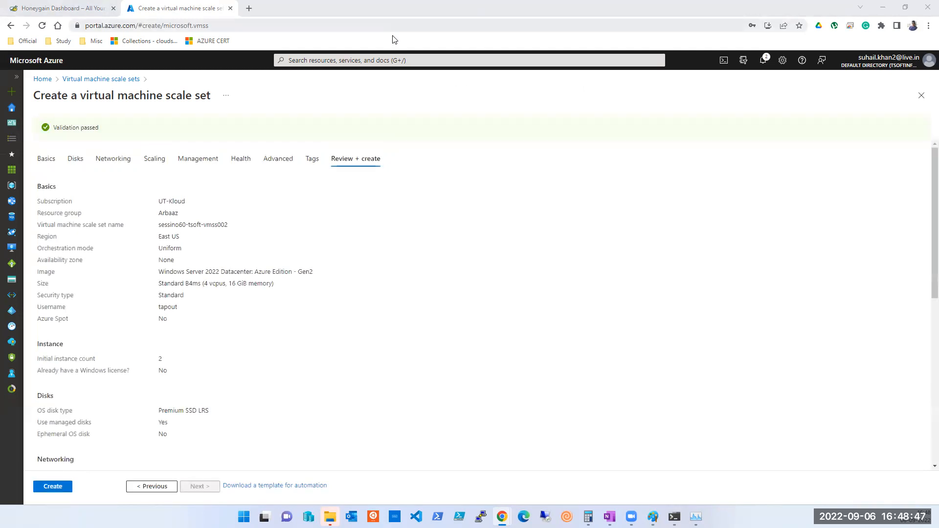
{"action": "left_click", "coordinate": [54, 486]}
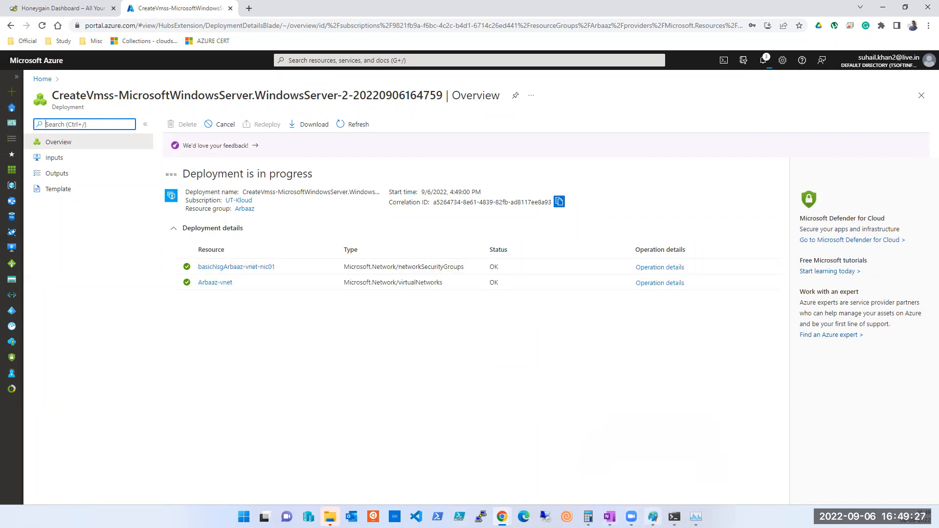
- Switch to Paint and draw a nearly vertical red line about 759 px tall to the right of the VM001 box
{"action": "left_click", "coordinate": [653, 517]}
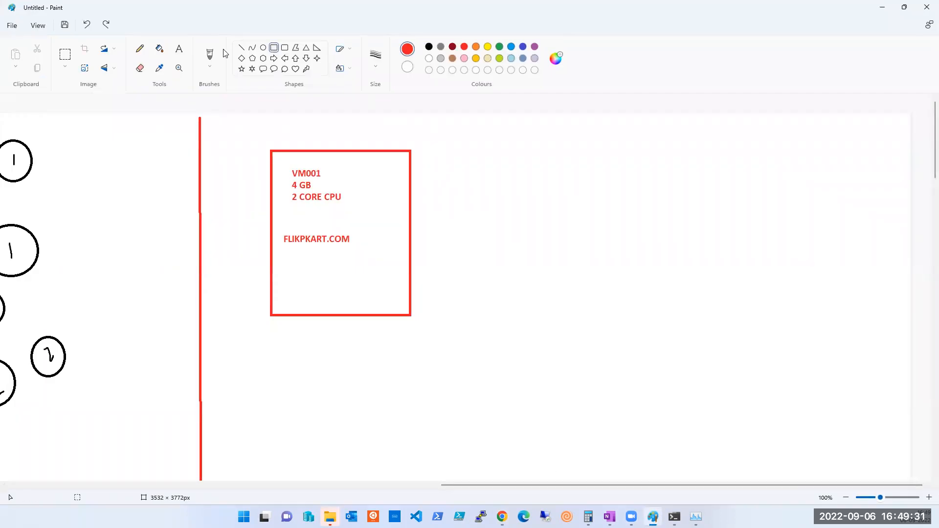
{"action": "left_click", "coordinate": [241, 47]}
{"action": "left_click_drag", "start_coordinate": [478, 115], "coordinate": [483, 485]}
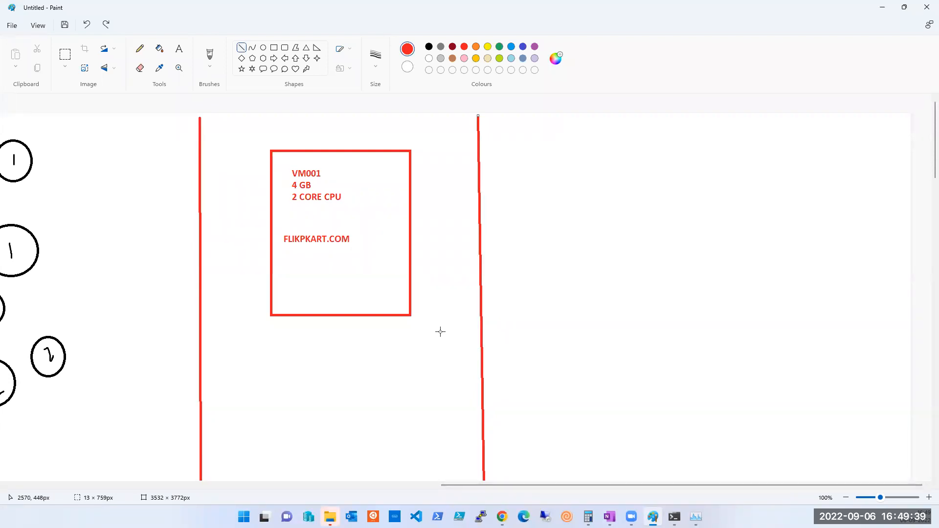
{"action": "left_click", "coordinate": [440, 332]}
- Draw an empty red rectangle of about 239 × 252 px below the VM001 box
{"action": "left_click", "coordinate": [274, 48]}
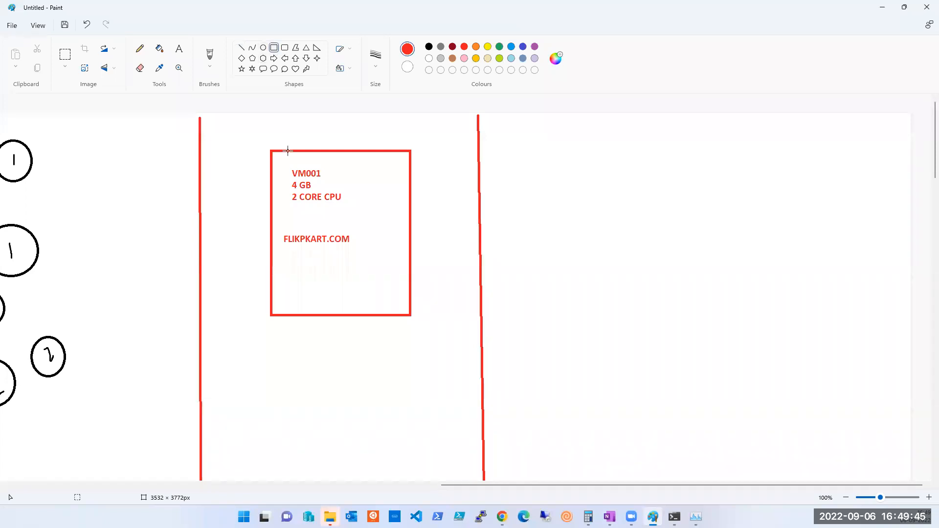
{"action": "left_click_drag", "start_coordinate": [265, 335], "coordinate": [312, 373]}
{"action": "left_click_drag", "start_coordinate": [367, 402], "coordinate": [383, 457]}
{"action": "scroll", "coordinate": [374, 386], "scroll_direction": "down", "scroll_amount": 4}
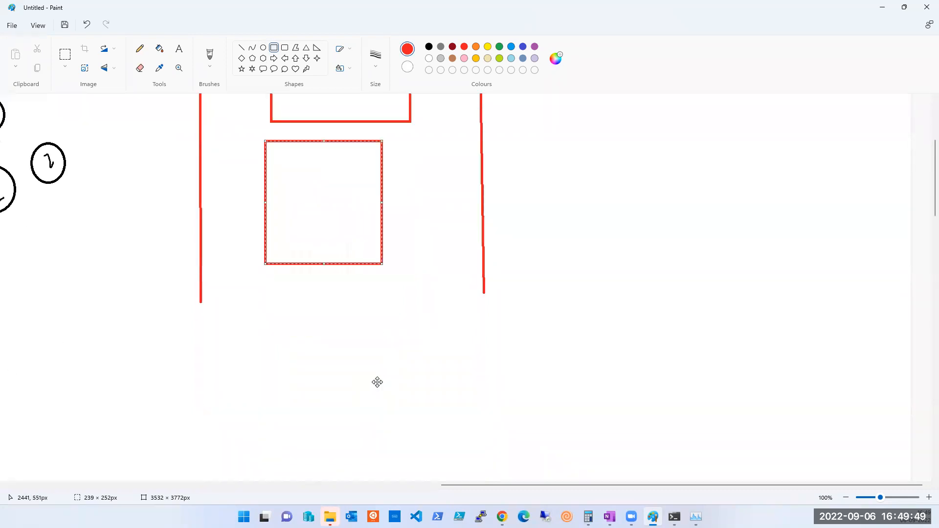
- Draw four narrow red rectangles between the vertical lines, two stacked on each side of the central boxes
{"action": "scroll", "coordinate": [374, 373], "scroll_direction": "up", "scroll_amount": 2}
{"action": "left_click_drag", "start_coordinate": [212, 250], "coordinate": [250, 368]}
{"action": "scroll", "coordinate": [235, 197], "scroll_direction": "up", "scroll_amount": 2}
{"action": "left_click_drag", "start_coordinate": [218, 149], "coordinate": [263, 294]}
{"action": "left_click_drag", "start_coordinate": [430, 160], "coordinate": [464, 322]}
{"action": "left_click_drag", "start_coordinate": [409, 346], "coordinate": [441, 410]}
{"action": "left_click_drag", "start_coordinate": [452, 442], "coordinate": [467, 462]}
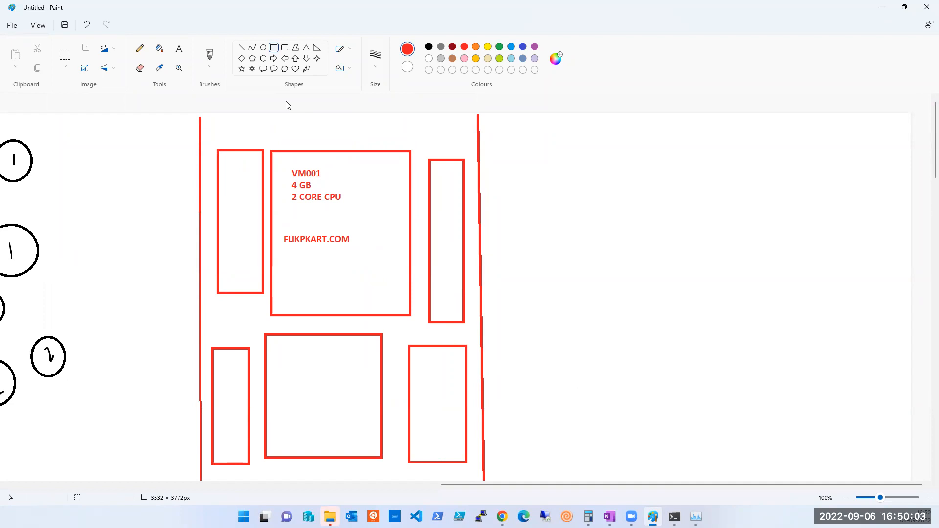
- Join the neighbouring rectangles with five short straight red lines, linking VM001 to three of them and each outer pair together
{"action": "left_click", "coordinate": [241, 47]}
{"action": "left_click_drag", "start_coordinate": [408, 199], "coordinate": [425, 207]}
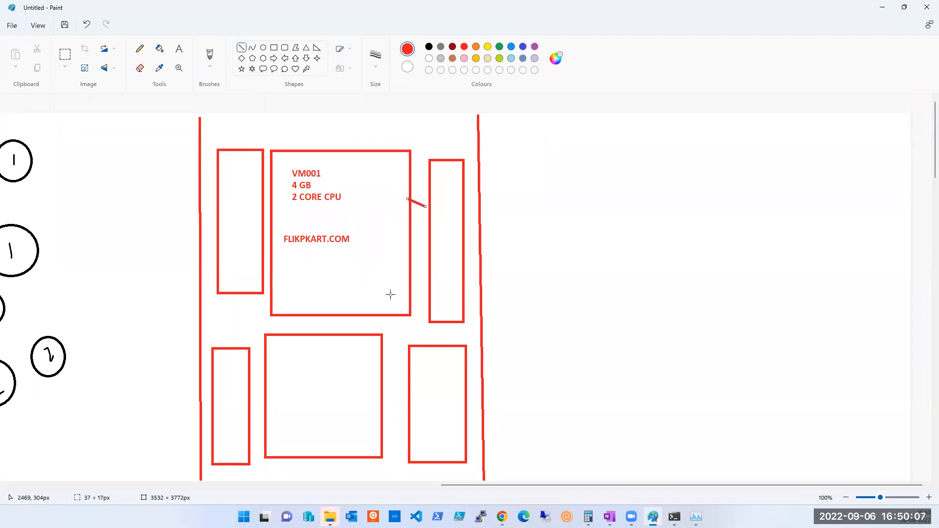
{"action": "left_click_drag", "start_coordinate": [346, 312], "coordinate": [348, 359]}
{"action": "left_click_drag", "start_coordinate": [442, 316], "coordinate": [454, 380]}
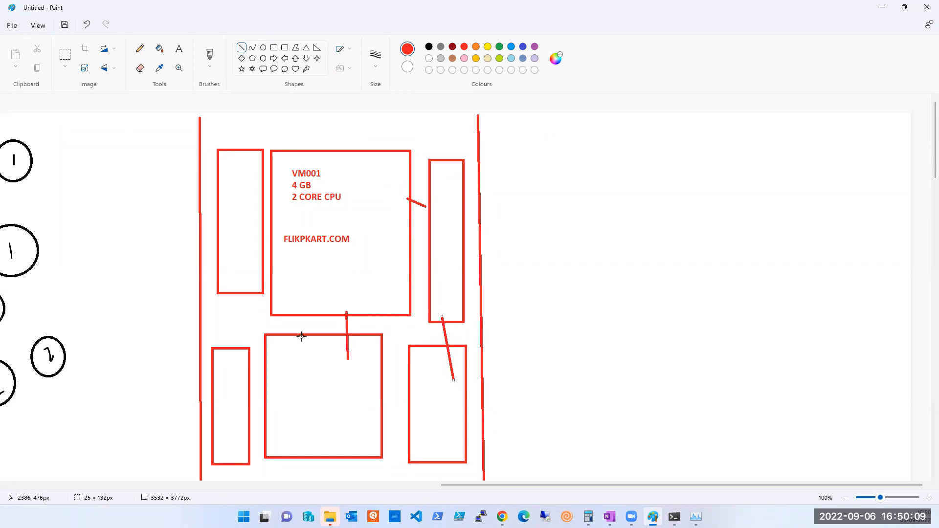
{"action": "left_click_drag", "start_coordinate": [229, 287], "coordinate": [238, 373]}
{"action": "left_click_drag", "start_coordinate": [254, 256], "coordinate": [272, 263]}
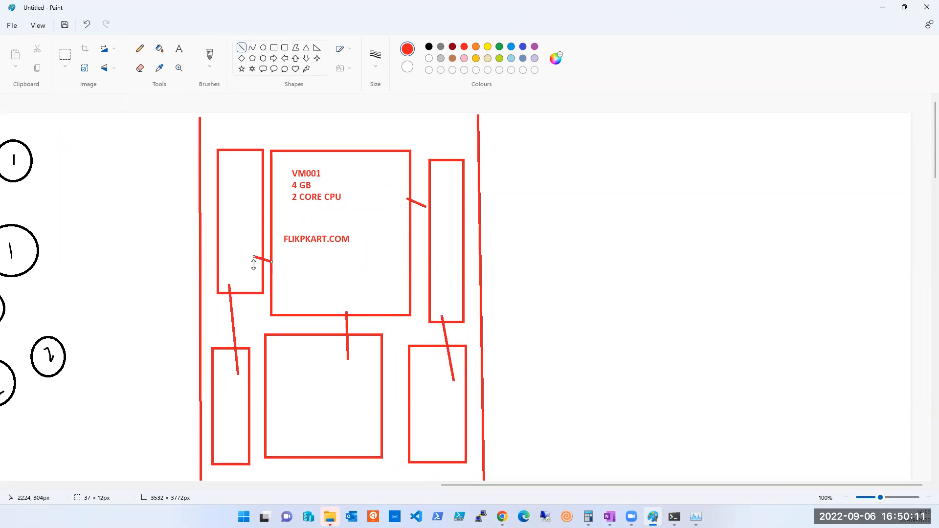
- Brush three freehand red lines from the rightmost user circles towards the boxes of the new server group
{"action": "left_click_drag", "start_coordinate": [571, 486], "coordinate": [425, 494]}
{"action": "left_click", "coordinate": [209, 54]}
{"action": "left_click_drag", "start_coordinate": [321, 165], "coordinate": [482, 226]}
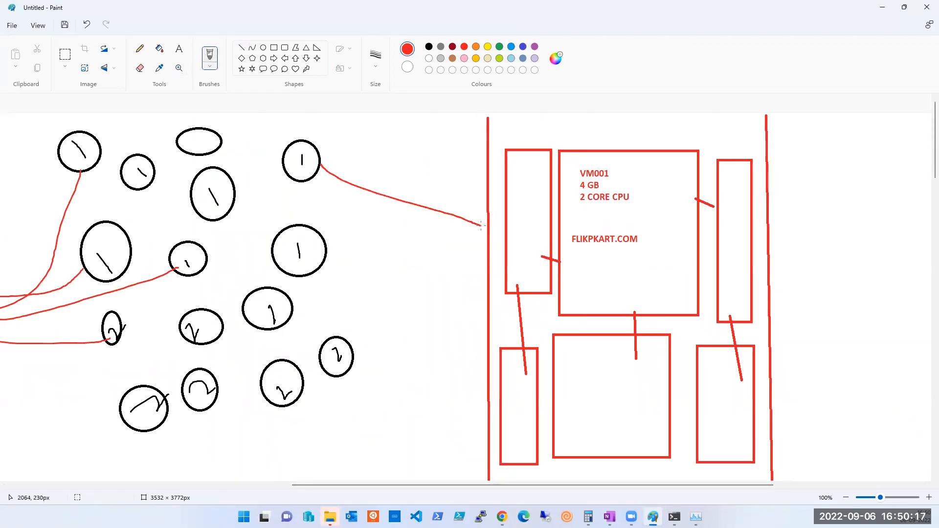
{"action": "left_click_drag", "start_coordinate": [322, 266], "coordinate": [503, 373]}
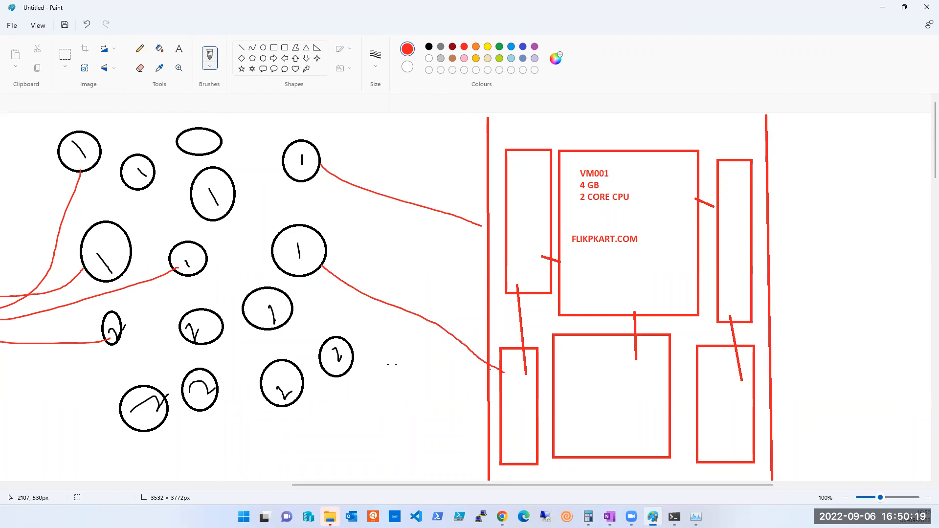
{"action": "left_click_drag", "start_coordinate": [351, 344], "coordinate": [410, 295]}
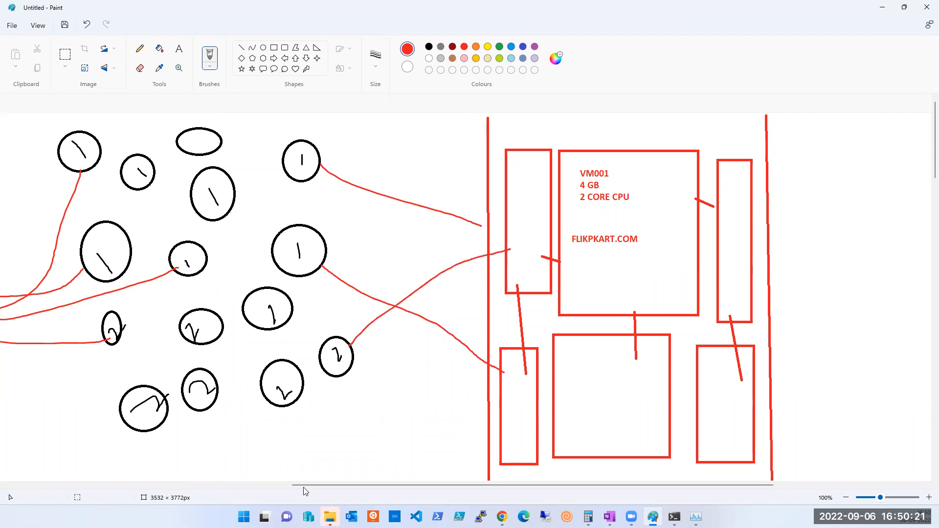
{"action": "left_click_drag", "start_coordinate": [321, 484], "coordinate": [138, 483]}
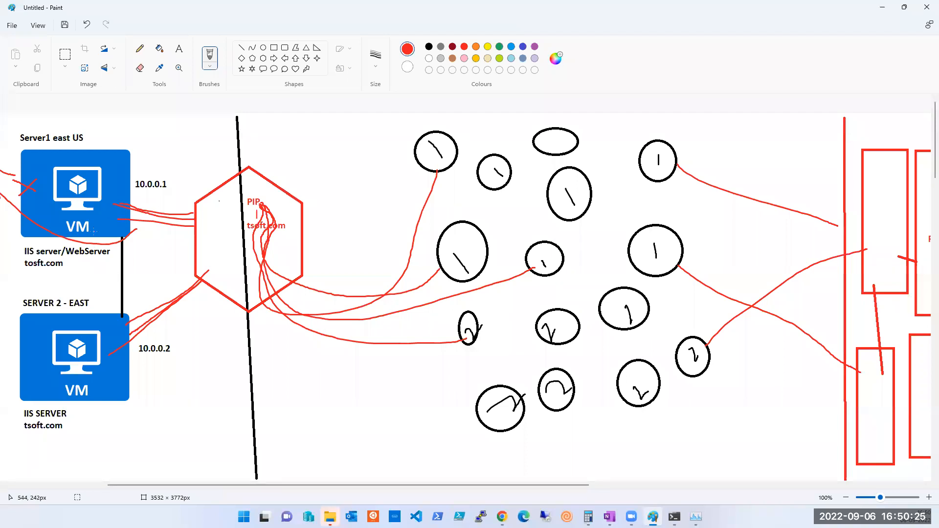
{"action": "left_click_drag", "start_coordinate": [342, 488], "coordinate": [562, 485]}
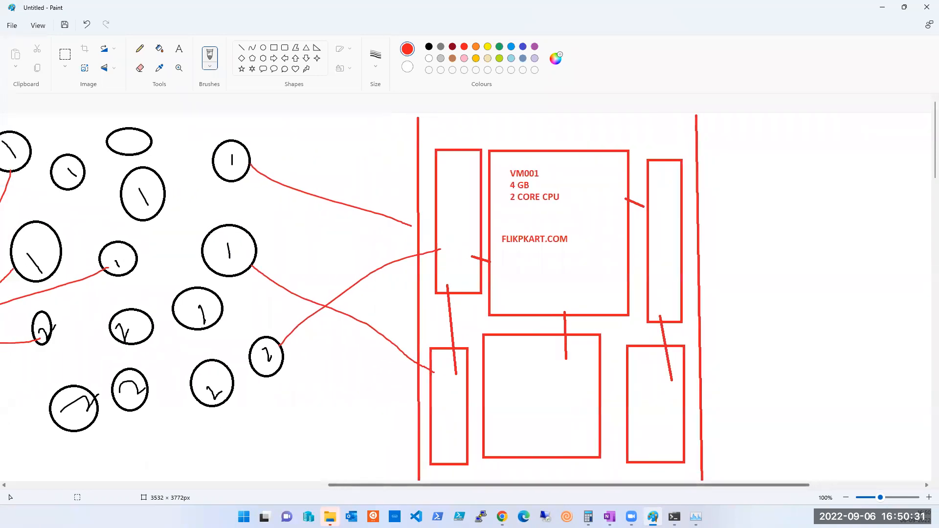
{"action": "left_click_drag", "start_coordinate": [563, 485], "coordinate": [600, 484]}
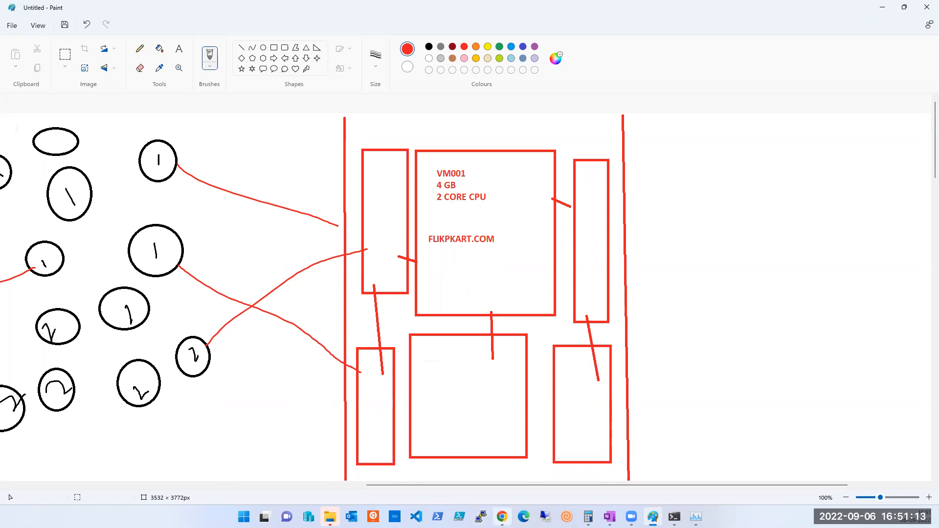
- Switch to the Azure portal, open the deployed scale set resource and check its operating system plan
{"action": "mouse_move", "coordinate": [502, 513]}
{"action": "left_click", "coordinate": [501, 466]}
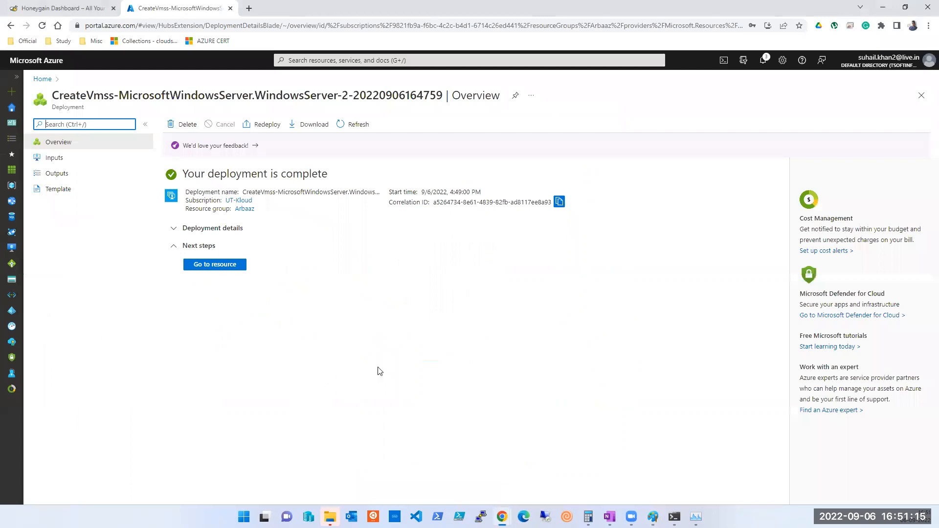
{"action": "left_click", "coordinate": [216, 272]}
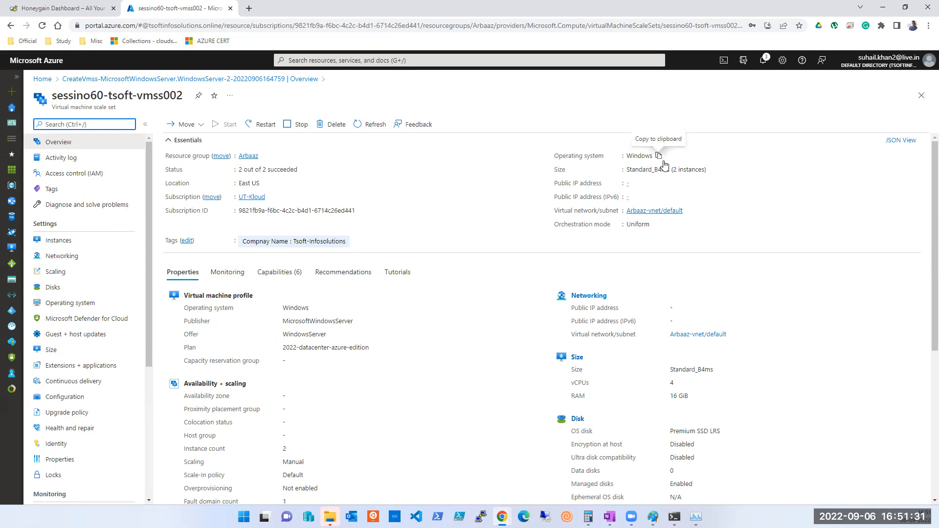
{"action": "double_click", "coordinate": [323, 348]}
{"action": "triple_click", "coordinate": [322, 346]}
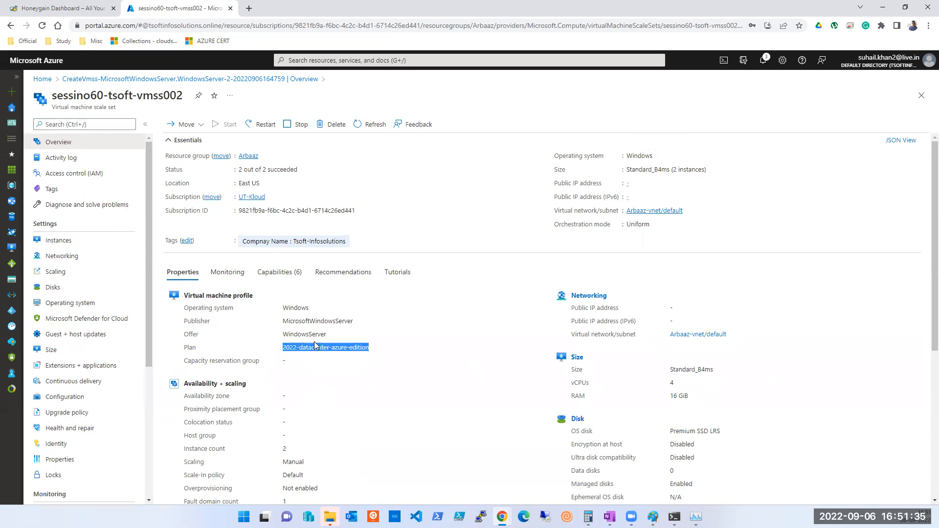
- Switch to Paint and mark the Server1 and SERVER 2 VMs with a short red brush stroke each
{"action": "left_click", "coordinate": [653, 516]}
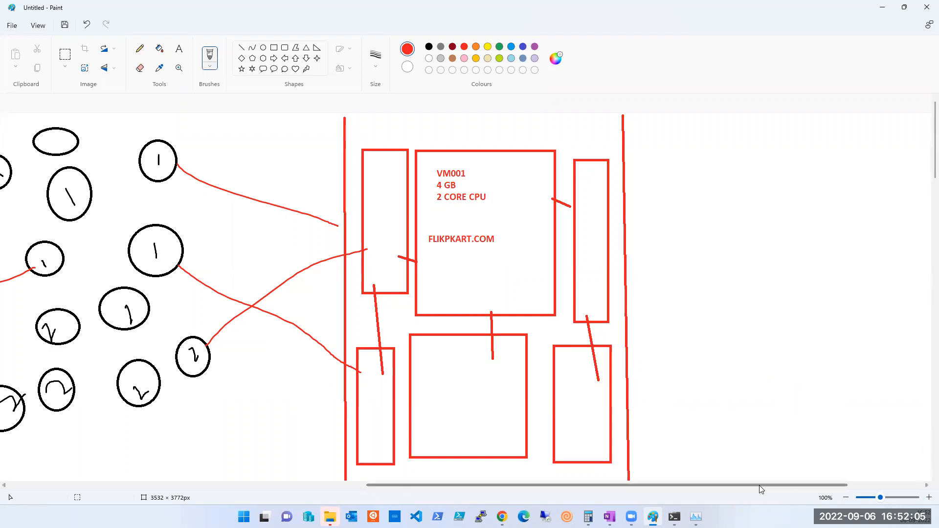
{"action": "left_click_drag", "start_coordinate": [759, 486], "coordinate": [583, 497]}
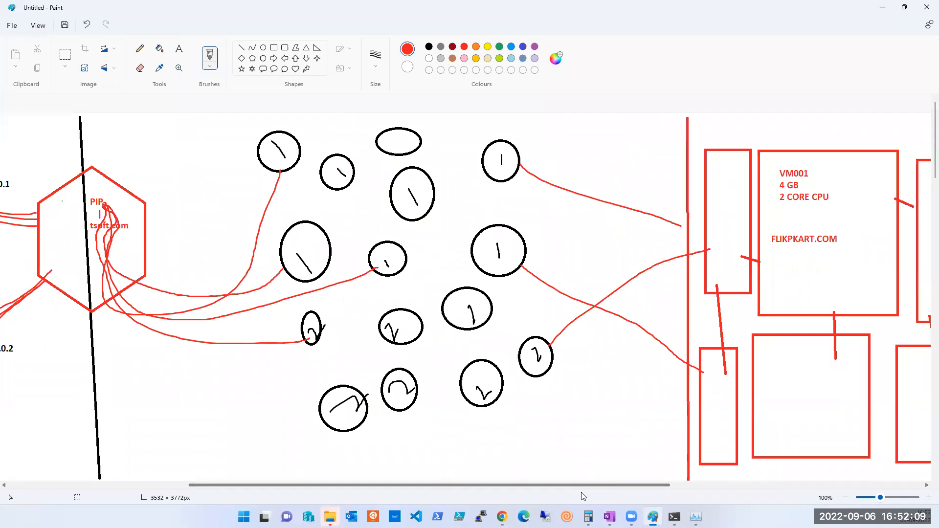
{"action": "left_click_drag", "start_coordinate": [582, 494], "coordinate": [678, 493]}
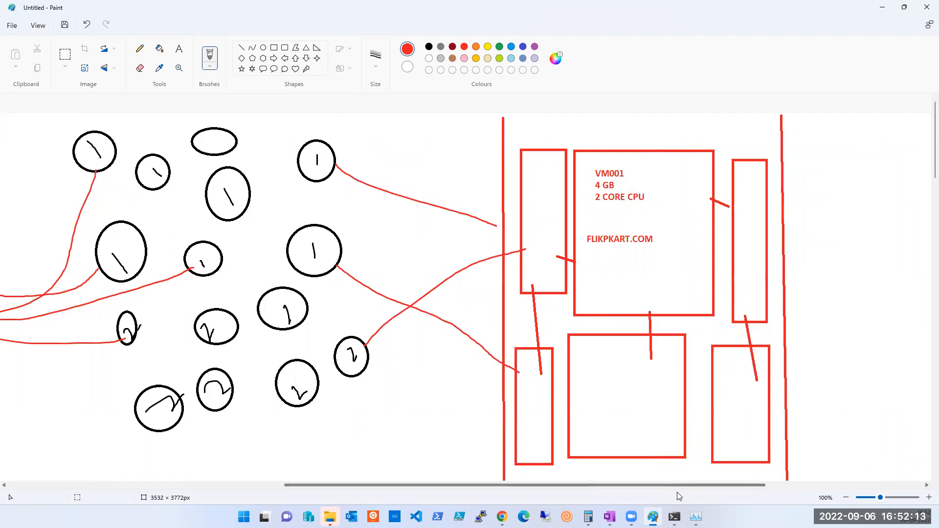
{"action": "left_click_drag", "start_coordinate": [679, 496], "coordinate": [350, 497]}
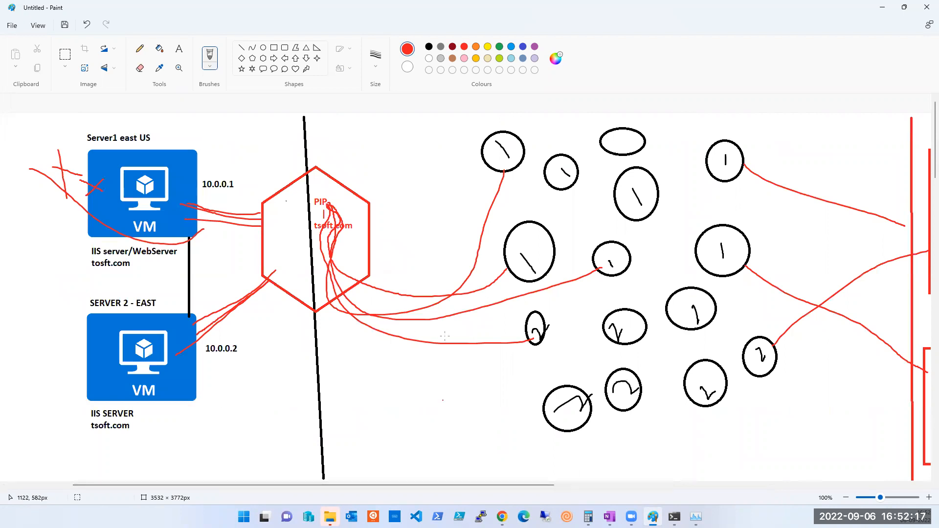
{"action": "left_click_drag", "start_coordinate": [167, 218], "coordinate": [173, 249]}
{"action": "left_click_drag", "start_coordinate": [153, 300], "coordinate": [160, 341]}
- Brush two short red strokes between the upper and lower boxes of the new server group
{"action": "left_click_drag", "start_coordinate": [364, 485], "coordinate": [622, 485]}
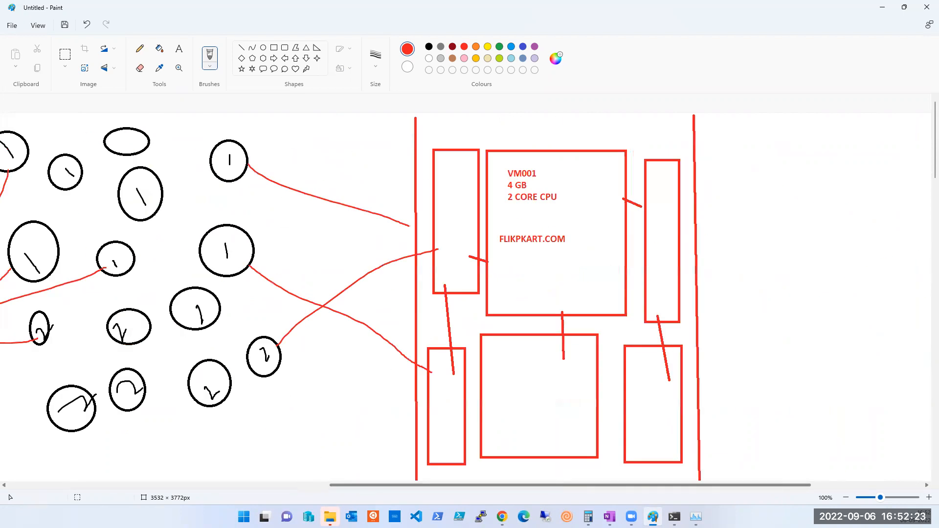
{"action": "left_click_drag", "start_coordinate": [437, 280], "coordinate": [437, 318]}
{"action": "left_click_drag", "start_coordinate": [509, 307], "coordinate": [512, 341]}
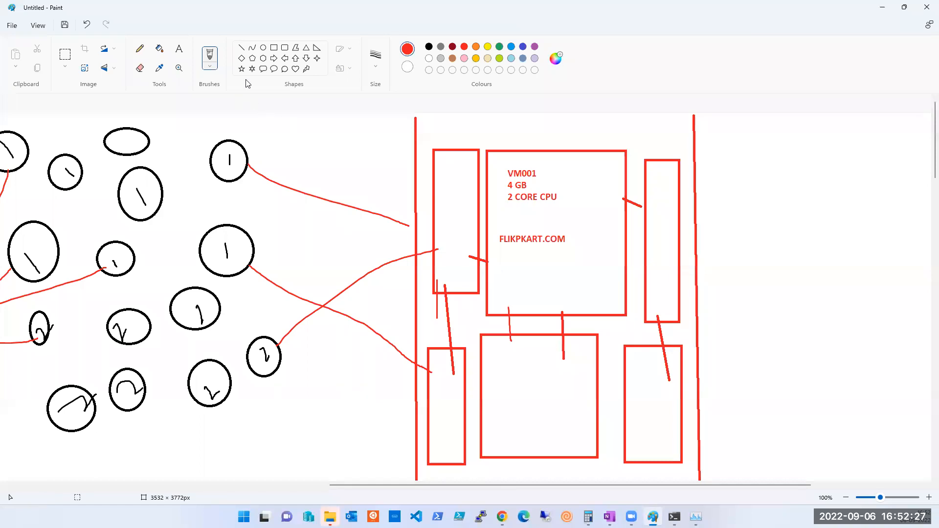
- Draw a tall, narrow red hexagon across the vertical line between the user circles and the server boxes
{"action": "left_click", "coordinate": [263, 58]}
{"action": "left_click_drag", "start_coordinate": [386, 128], "coordinate": [432, 276]}
{"action": "left_click", "coordinate": [347, 166]}
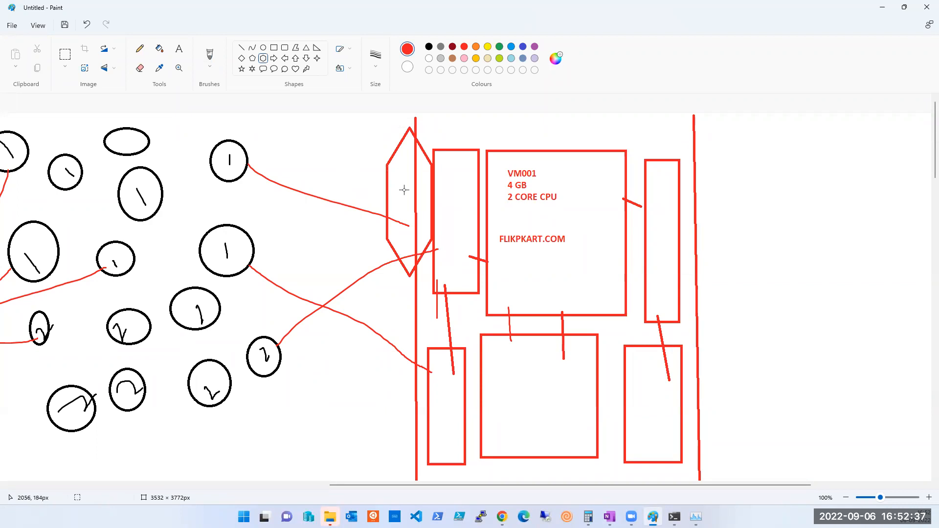
{"action": "left_click_drag", "start_coordinate": [400, 170], "coordinate": [412, 187]}
{"action": "key", "text": "ctrl+z"}
- Label the new hexagon with the red text "pip" and, on a second line, "tsoft.com"
{"action": "left_click", "coordinate": [179, 48]}
{"action": "type", "text": "pip"}
{"action": "key", "text": "Return"}
{"action": "type", "text": "tsoft."}
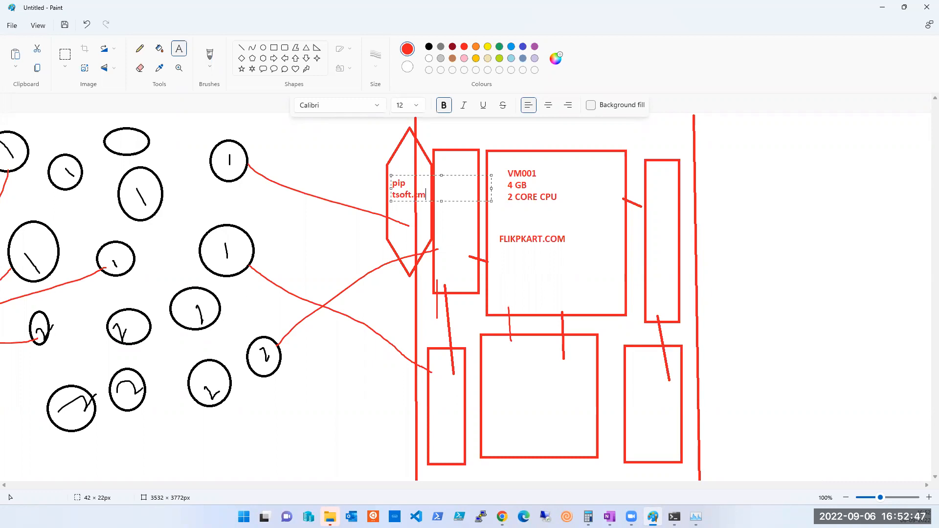
{"action": "type", "text": "com"}
{"action": "left_click", "coordinate": [493, 253]}
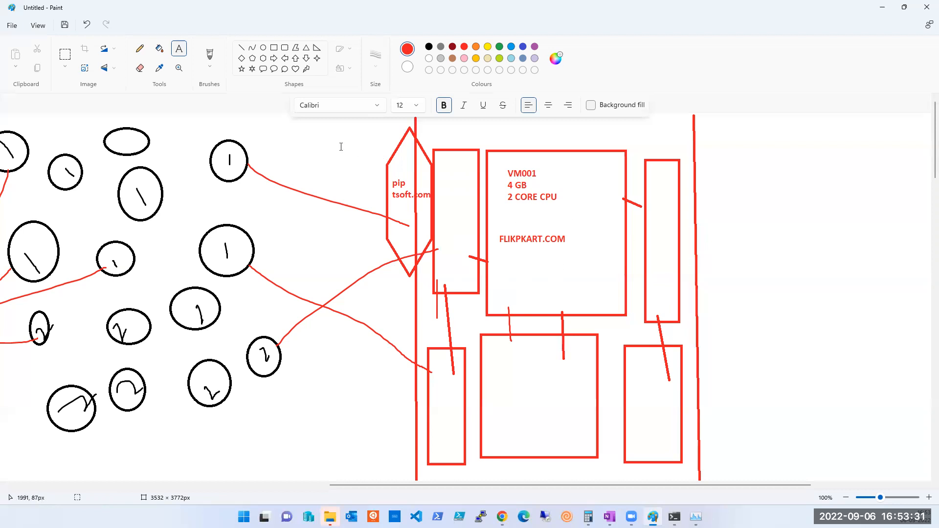
- Draw a wide red rectangle outside the server group's right boundary line and brush red lines from the server boxes to it
{"action": "left_click", "coordinate": [274, 48]}
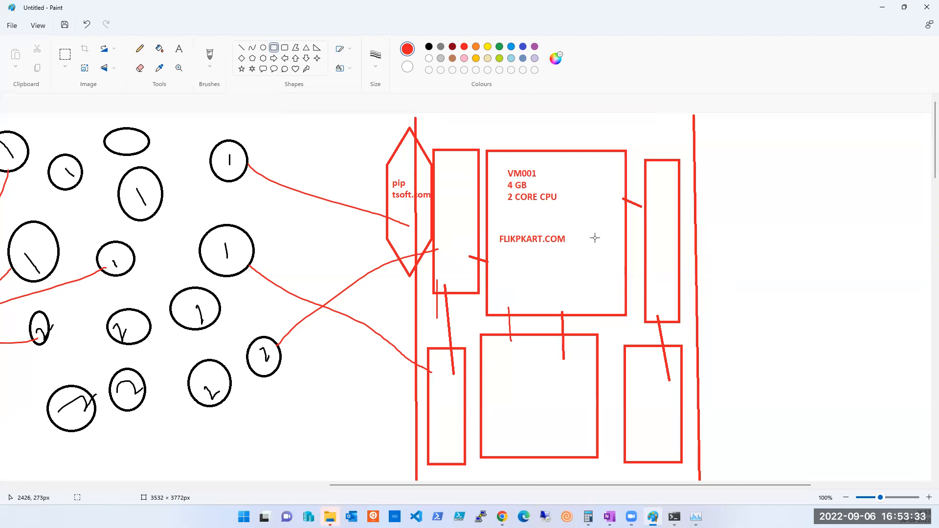
{"action": "left_click_drag", "start_coordinate": [743, 415], "coordinate": [907, 475]}
{"action": "left_click", "coordinate": [210, 54]}
{"action": "left_click_drag", "start_coordinate": [678, 307], "coordinate": [788, 405]}
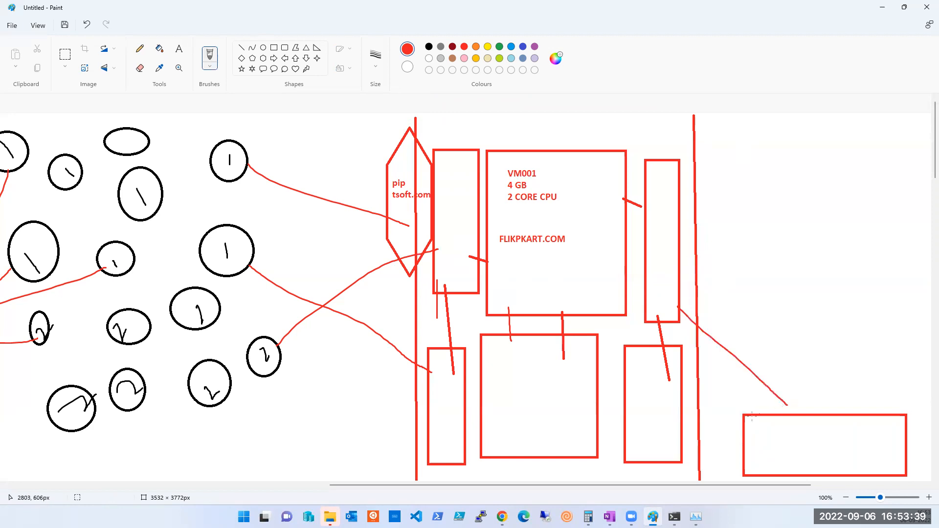
{"action": "left_click_drag", "start_coordinate": [684, 394], "coordinate": [751, 443]}
{"action": "mouse_move", "coordinate": [581, 395]}
{"action": "left_mouse_down"}
{"action": "mouse_move", "coordinate": [714, 449]}
{"action": "mouse_move", "coordinate": [754, 444]}
{"action": "left_mouse_up"}
{"action": "left_click_drag", "start_coordinate": [785, 401], "coordinate": [795, 421]}
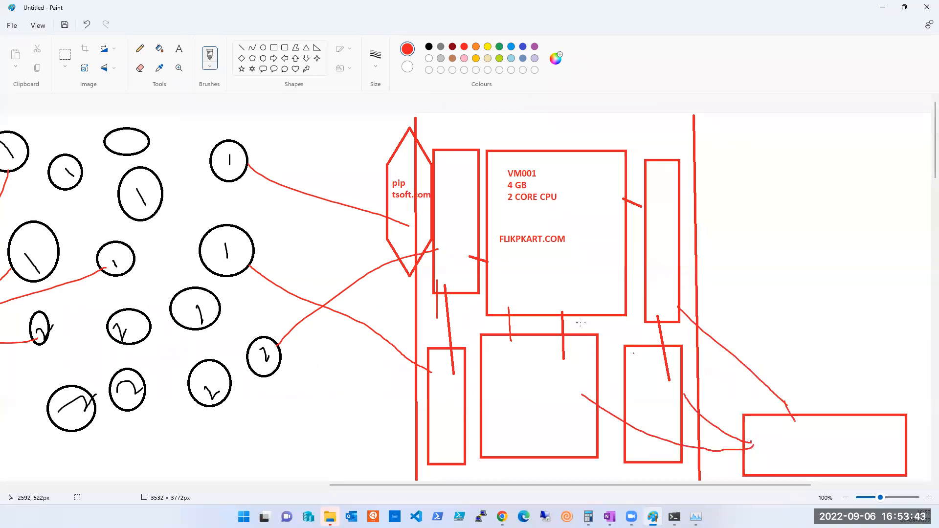
{"action": "left_click_drag", "start_coordinate": [600, 315], "coordinate": [785, 423]}
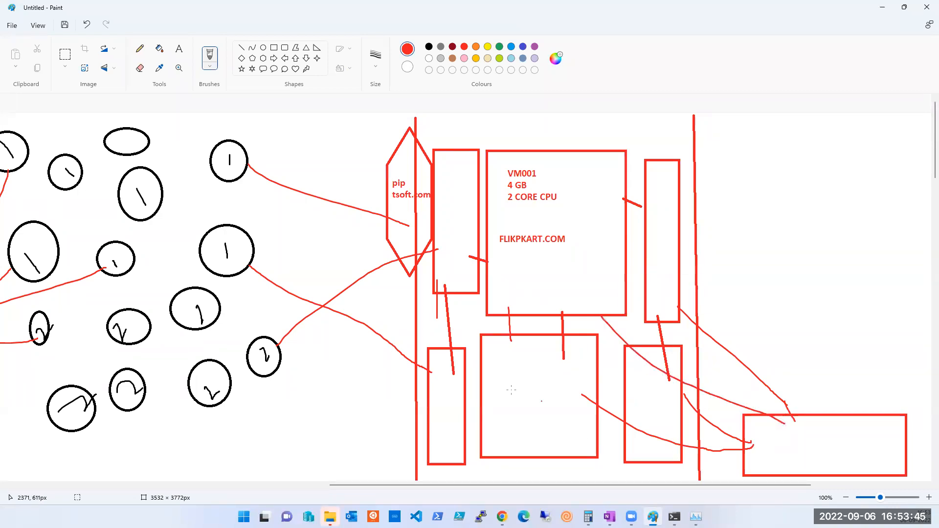
{"action": "mouse_move", "coordinate": [462, 463]}
{"action": "left_mouse_down"}
{"action": "mouse_move", "coordinate": [587, 487]}
{"action": "mouse_move", "coordinate": [758, 460]}
{"action": "left_mouse_up"}
{"action": "left_click_drag", "start_coordinate": [469, 484], "coordinate": [224, 484]}
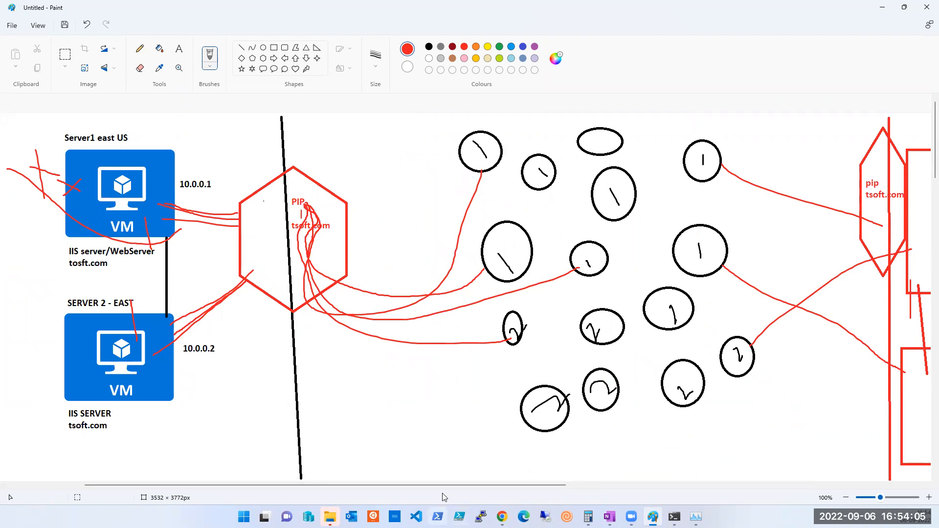
{"action": "left_click_drag", "start_coordinate": [442, 485], "coordinate": [359, 490]}
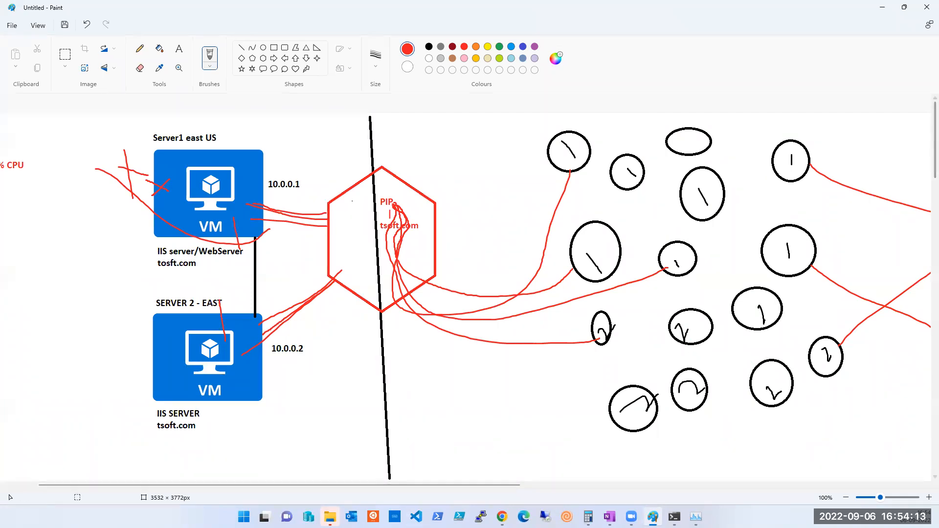
{"action": "left_click_drag", "start_coordinate": [492, 485], "coordinate": [743, 506]}
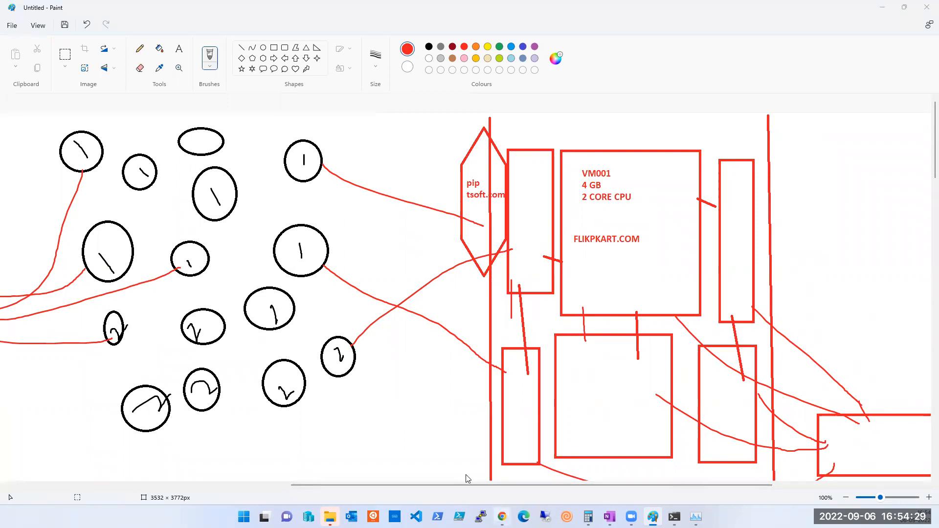
- Switch to the Azure portal and open the Scaling settings of the scale set sessino60-tsoft-vmss002
{"action": "mouse_move", "coordinate": [501, 517]}
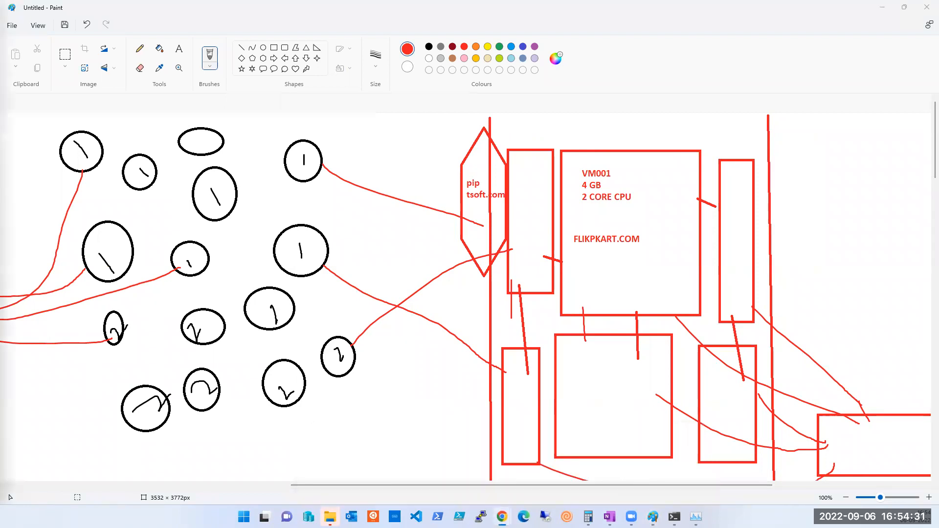
{"action": "mouse_move", "coordinate": [487, 488]}
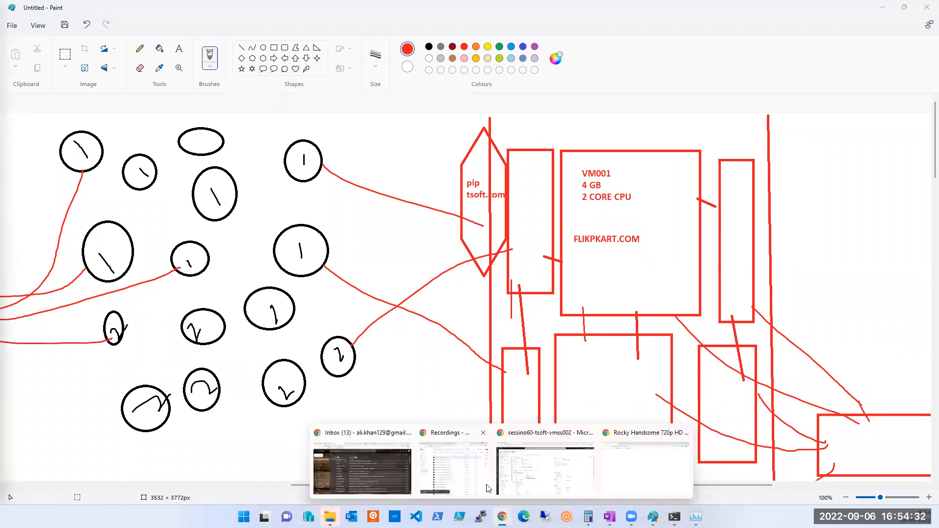
{"action": "left_click", "coordinate": [520, 482]}
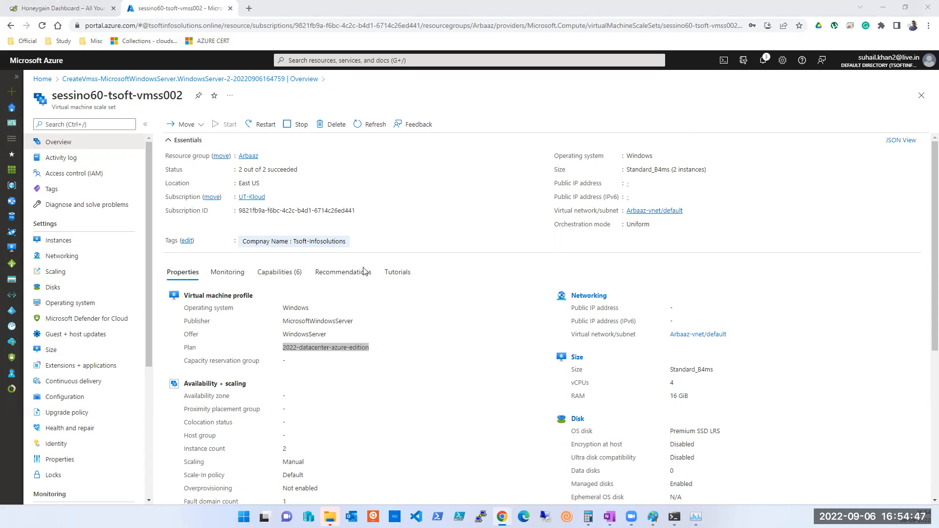
{"action": "left_click", "coordinate": [66, 281]}
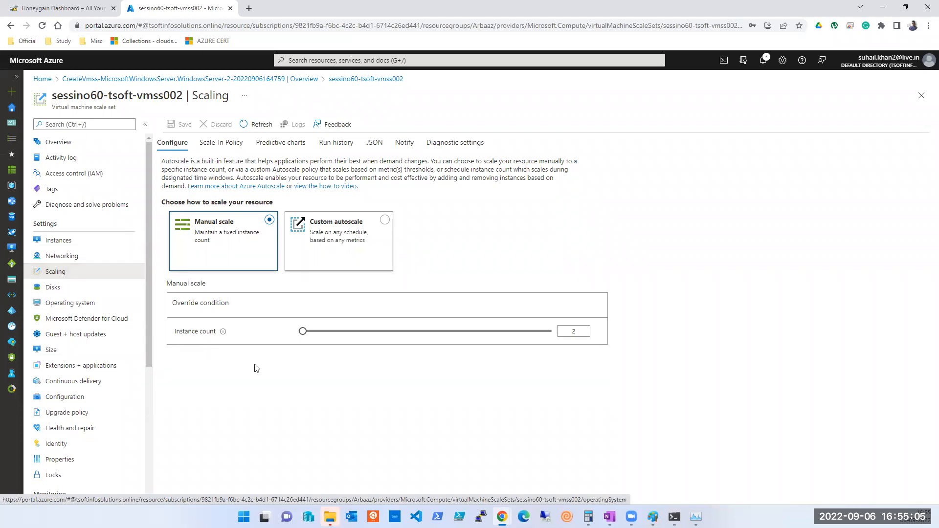
- Return to the Paint diagram and examine it from the two VM servers across the user circles to the red server group
{"action": "mouse_move", "coordinate": [653, 517]}
{"action": "left_click", "coordinate": [636, 470]}
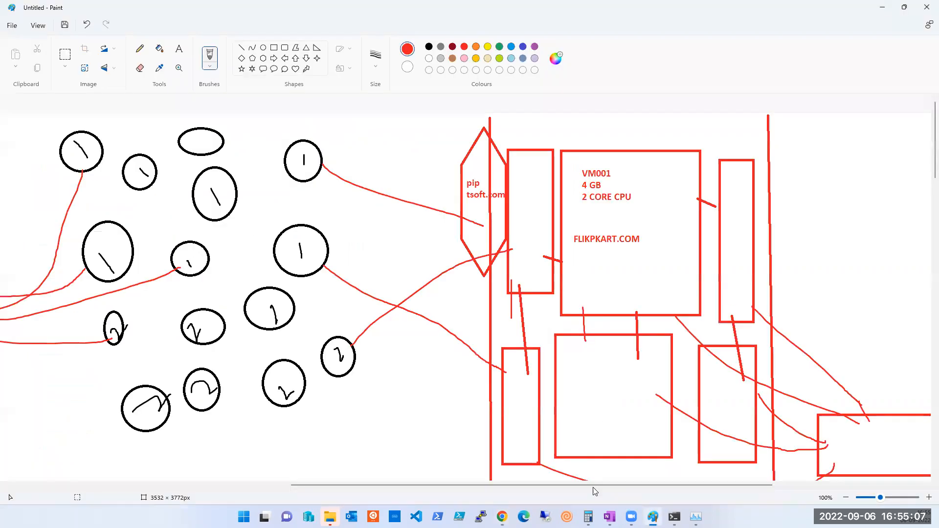
{"action": "mouse_move", "coordinate": [593, 487]}
{"action": "left_mouse_down"}
{"action": "mouse_move", "coordinate": [351, 499]}
{"action": "mouse_move", "coordinate": [332, 513]}
{"action": "left_mouse_up"}
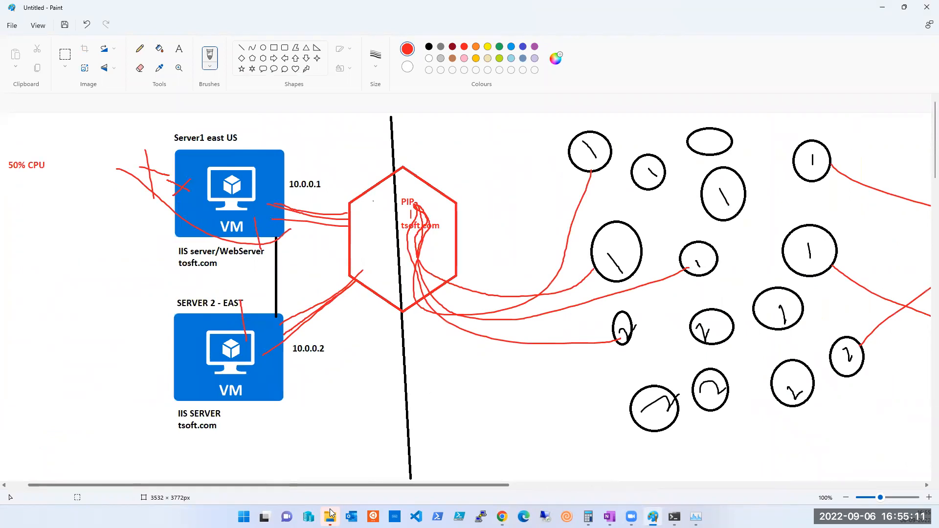
{"action": "left_click_drag", "start_coordinate": [331, 513], "coordinate": [271, 514]}
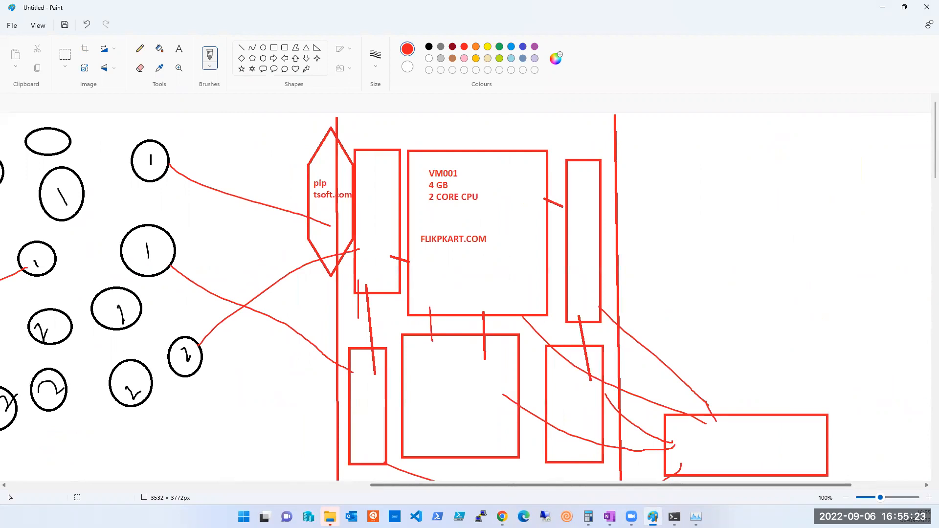
{"action": "scroll", "coordinate": [465, 294], "scroll_direction": "left", "scroll_amount": 1}
{"action": "scroll", "coordinate": [465, 293], "scroll_direction": "left", "scroll_amount": 5}
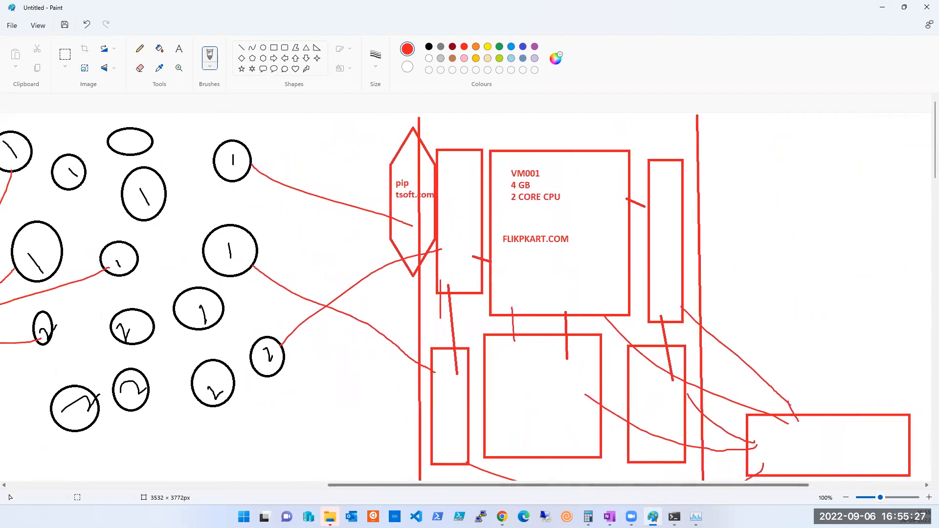
{"action": "scroll", "coordinate": [309, 208], "scroll_direction": "left", "scroll_amount": 10}
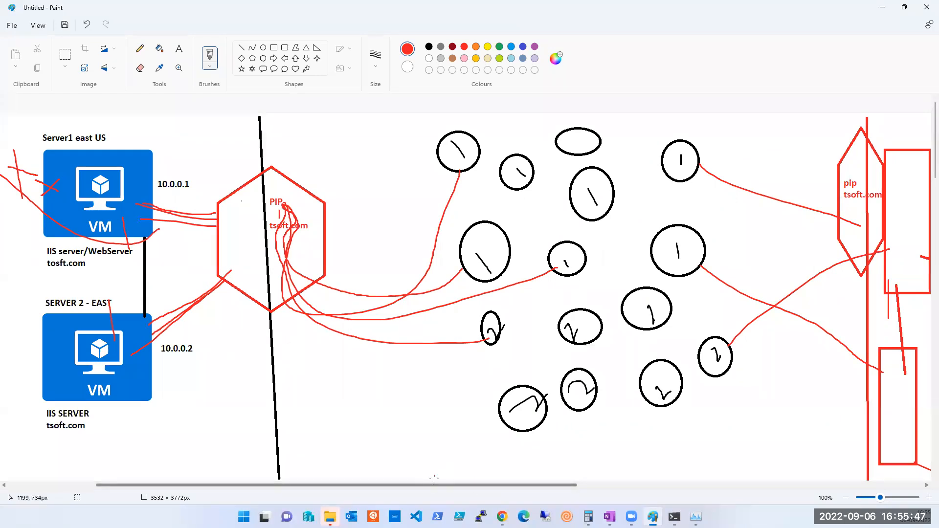
{"action": "left_click_drag", "start_coordinate": [435, 483], "coordinate": [645, 488]}
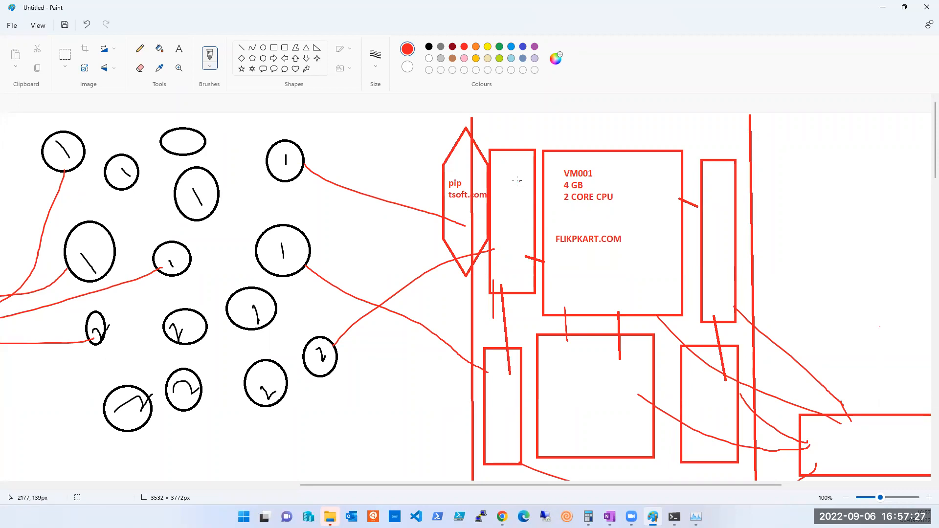
- Switch to the browser, search Google for "flipkart login" in a new tab, and open the Flipkart website
{"action": "mouse_move", "coordinate": [502, 517]}
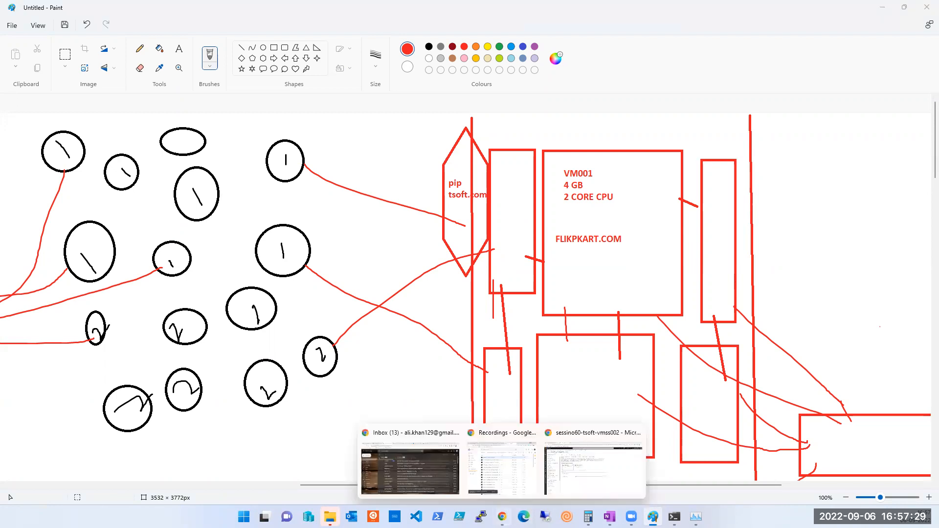
{"action": "left_click", "coordinate": [590, 462]}
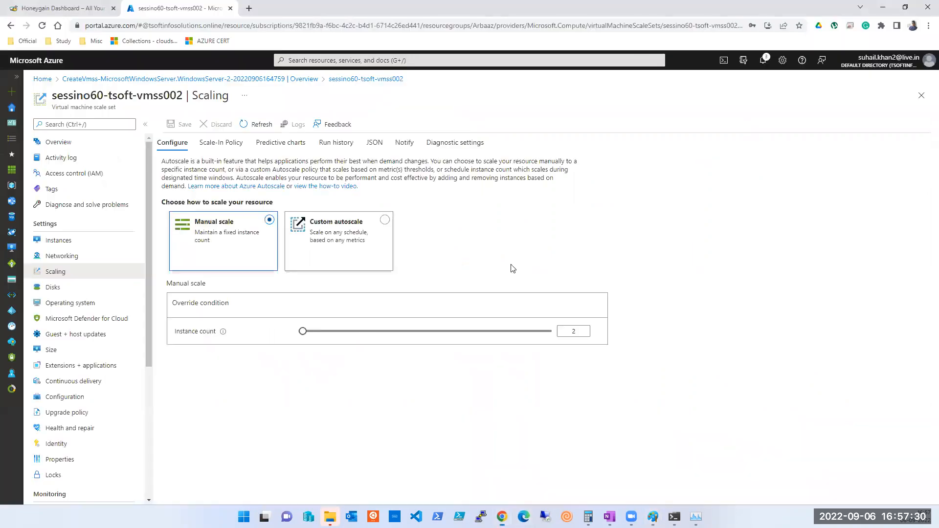
{"action": "left_click", "coordinate": [249, 9]}
{"action": "type", "text": "fli"}
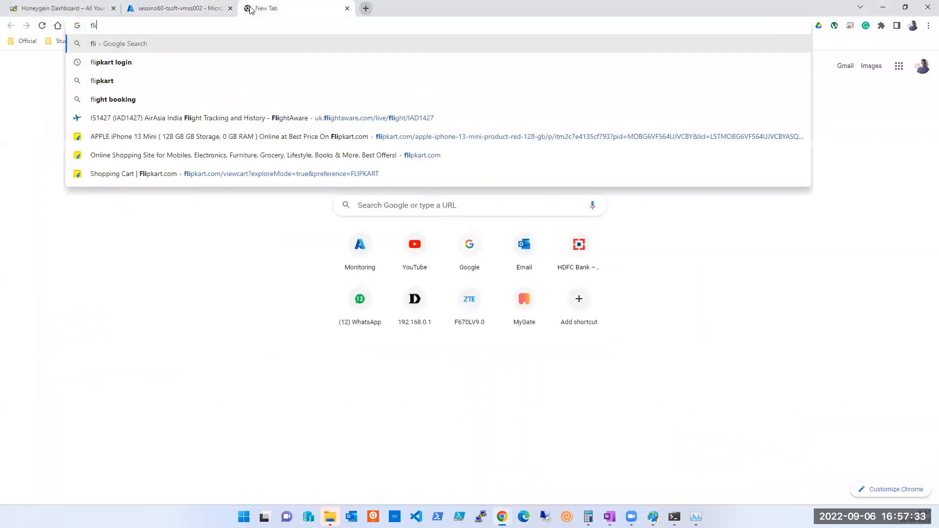
{"action": "key", "text": "Down"}
{"action": "key", "text": "Down"}
{"action": "key", "text": "Down"}
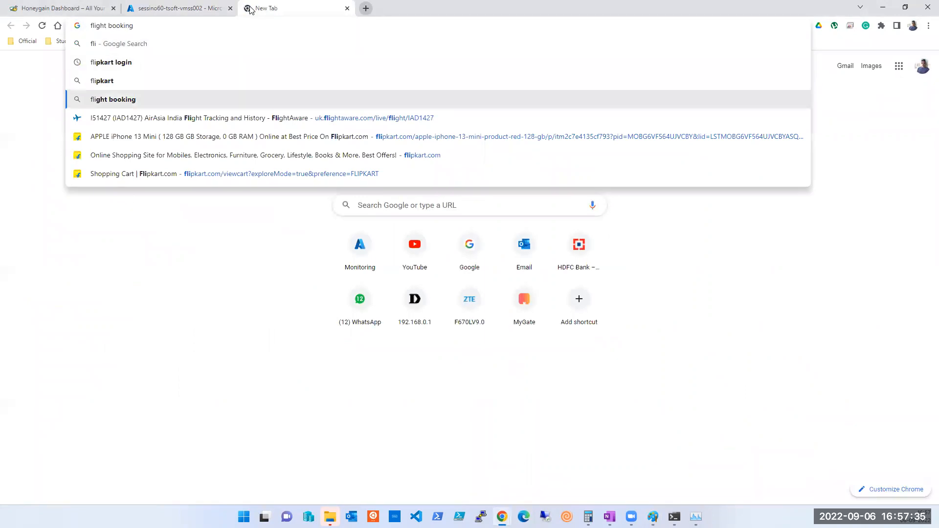
{"action": "key", "text": "Up"}
{"action": "key", "text": "Up"}
{"action": "key", "text": "Return"}
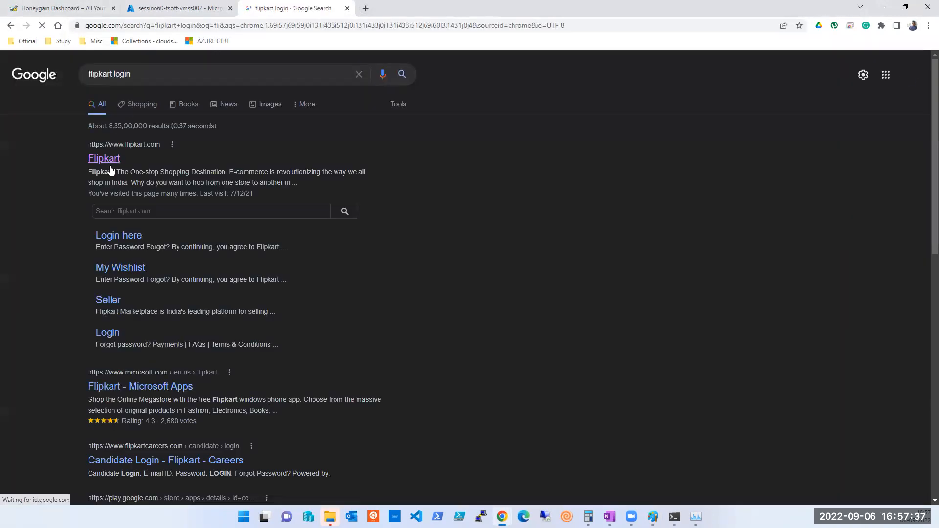
{"action": "left_click", "coordinate": [109, 163]}
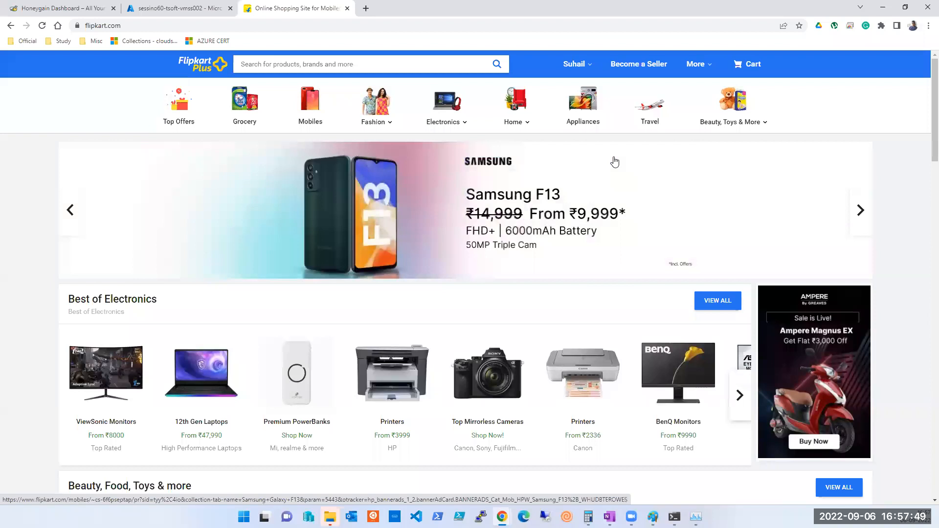
- Search Flipkart for "iphone 13 mini" and add the APPLE iPhone 13 Mini (Starlight, 128 GB) to the cart
{"action": "scroll", "coordinate": [538, 243], "scroll_direction": "down", "scroll_amount": 6}
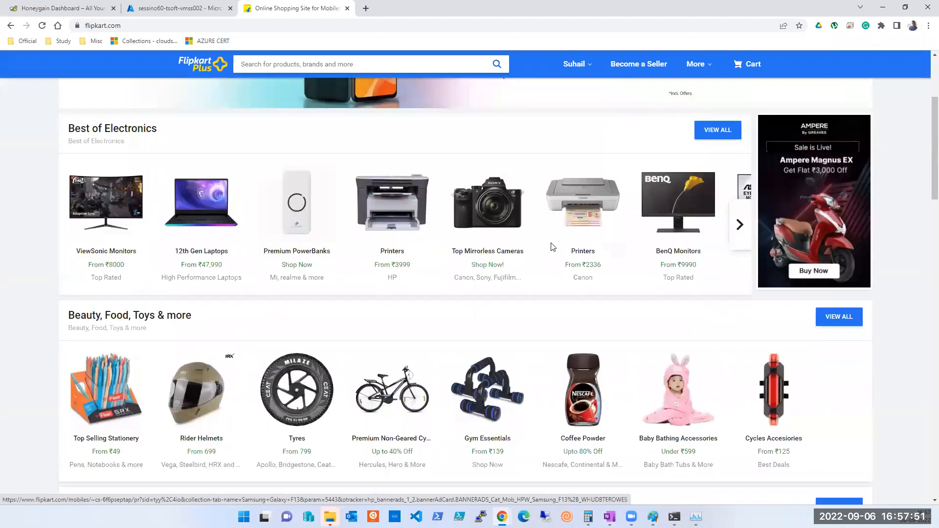
{"action": "scroll", "coordinate": [552, 248], "scroll_direction": "up", "scroll_amount": 6}
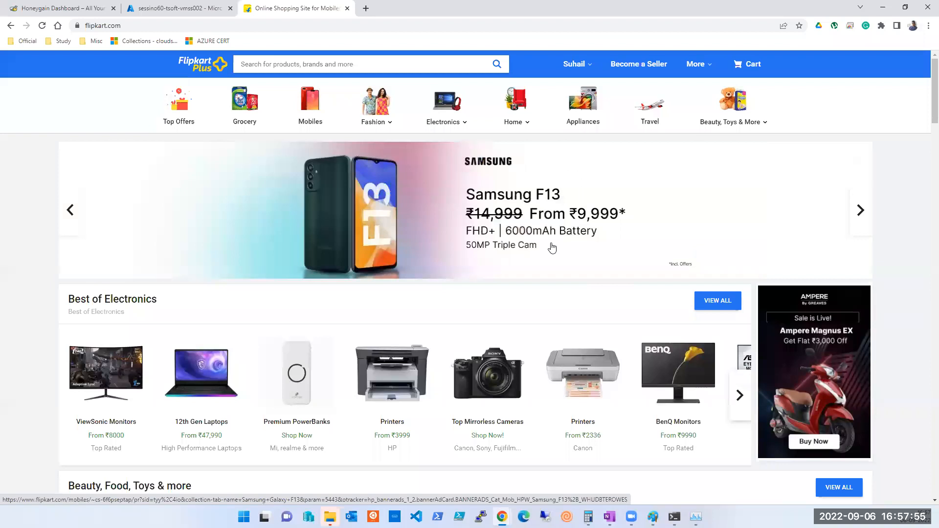
{"action": "mouse_move", "coordinate": [451, 115]}
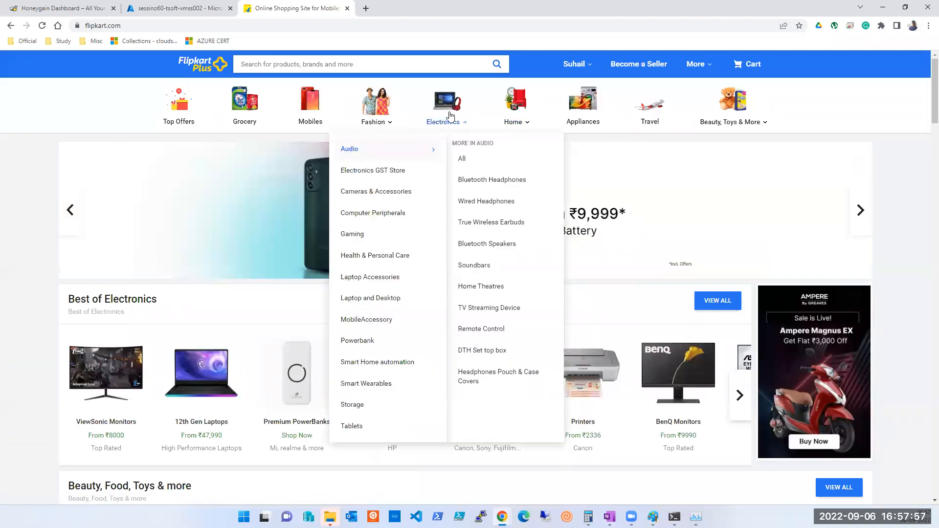
{"action": "left_click", "coordinate": [392, 68]}
{"action": "left_click", "coordinate": [312, 95]}
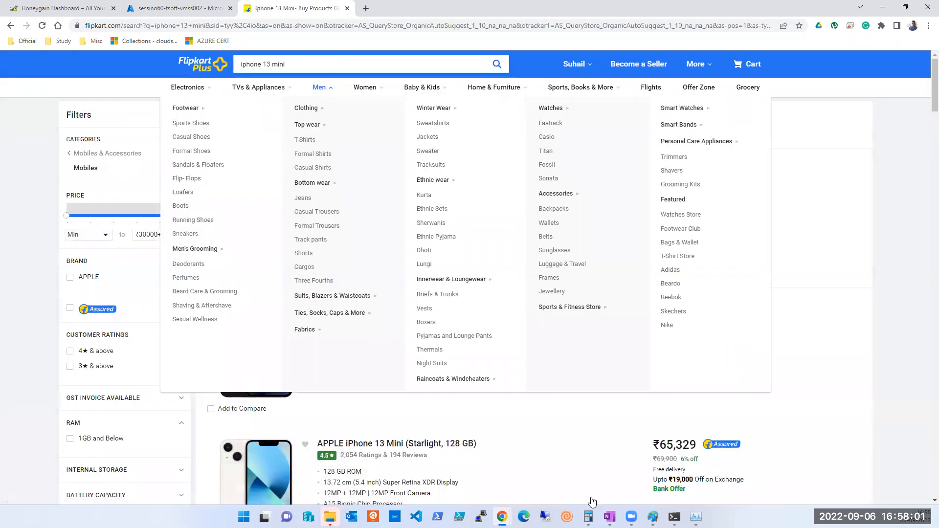
{"action": "left_click", "coordinate": [396, 444]}
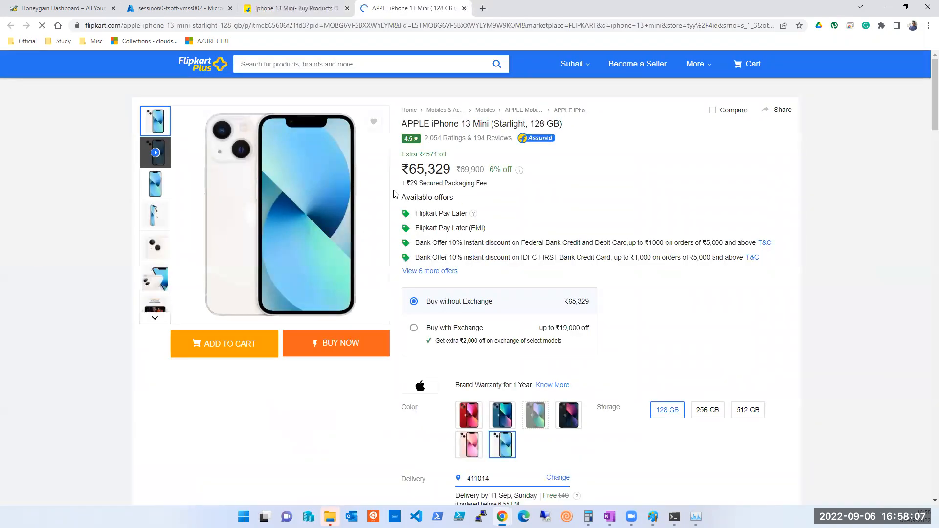
{"action": "left_click", "coordinate": [243, 357]}
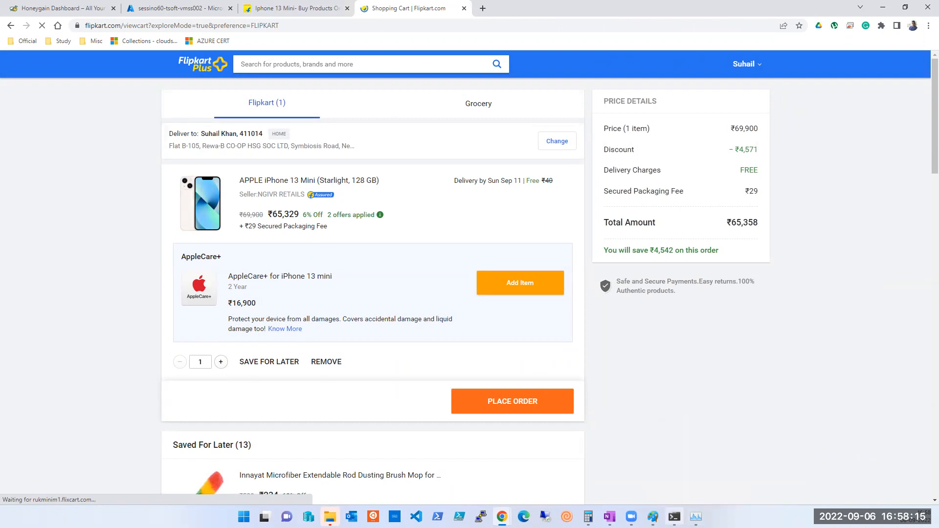
- Switch to the Paint diagram, look over the red server group and its user connections, and minimize Paint
{"action": "left_click", "coordinate": [653, 516]}
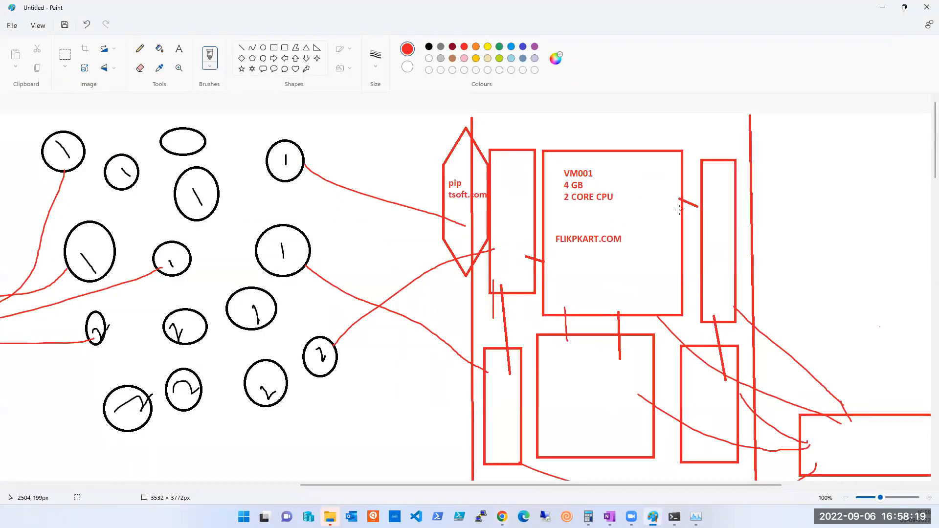
{"action": "left_click_drag", "start_coordinate": [679, 490], "coordinate": [732, 489]}
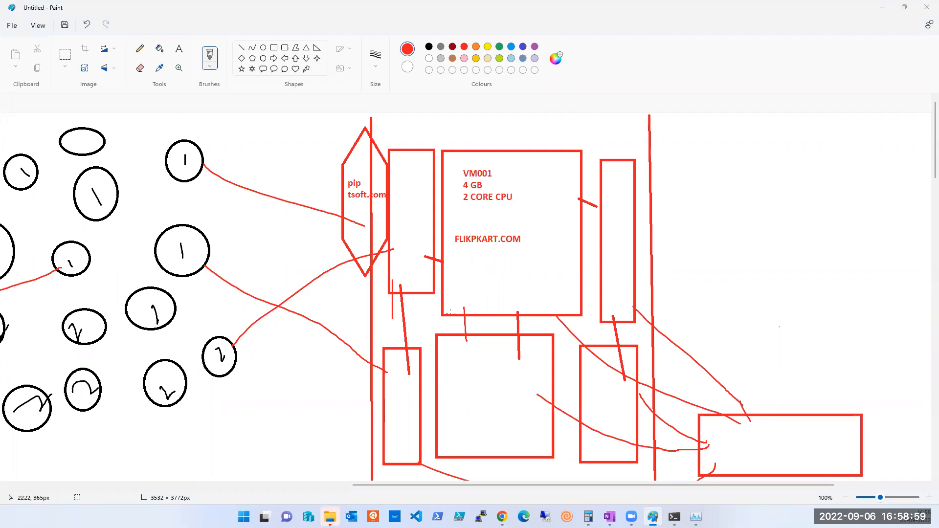
{"action": "left_click_drag", "start_coordinate": [589, 485], "coordinate": [519, 485]}
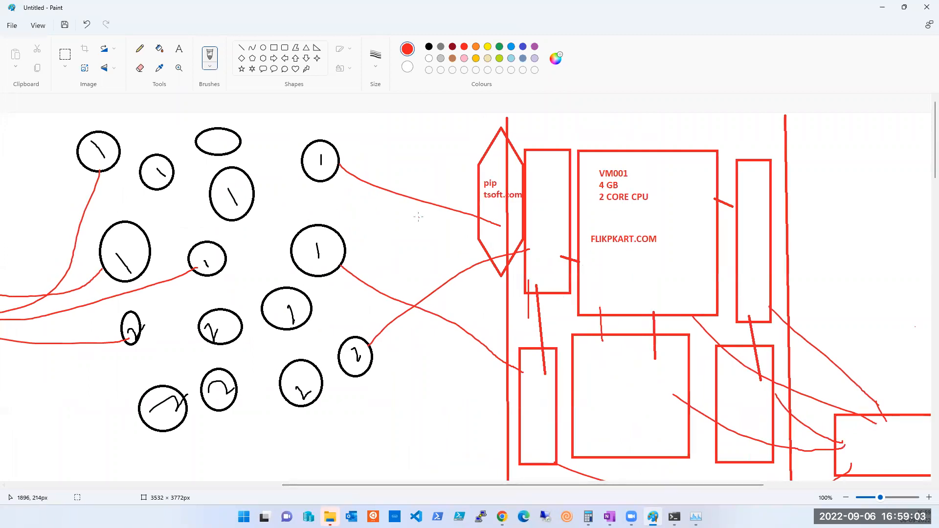
{"action": "left_click", "coordinate": [887, 8]}
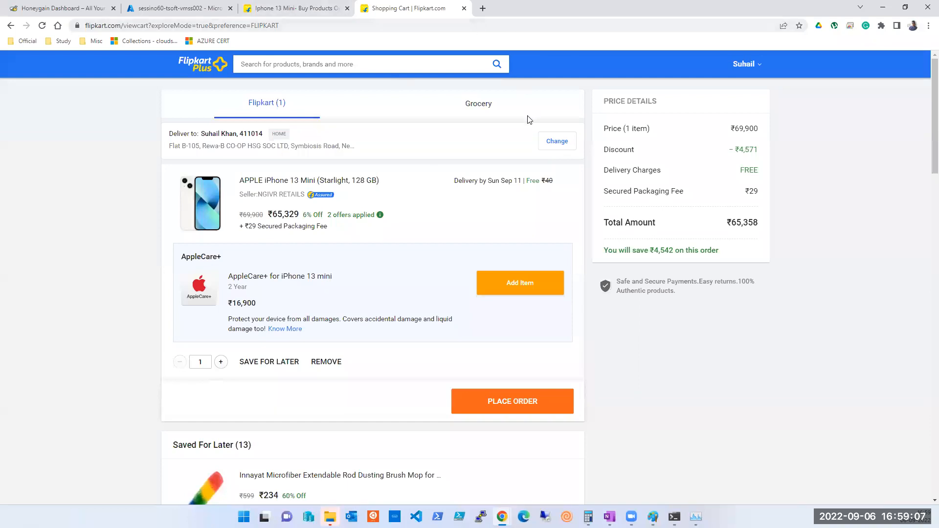
- Try to scale sessino60-tsoft-vmss002 manually in the Azure portal by saving an instance count of 4
{"action": "left_click", "coordinate": [172, 11]}
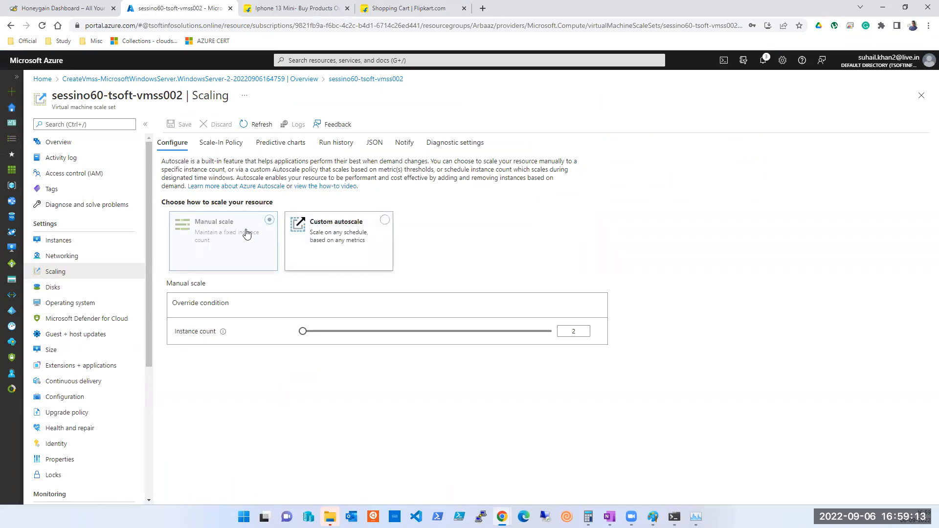
{"action": "left_click", "coordinate": [573, 332]}
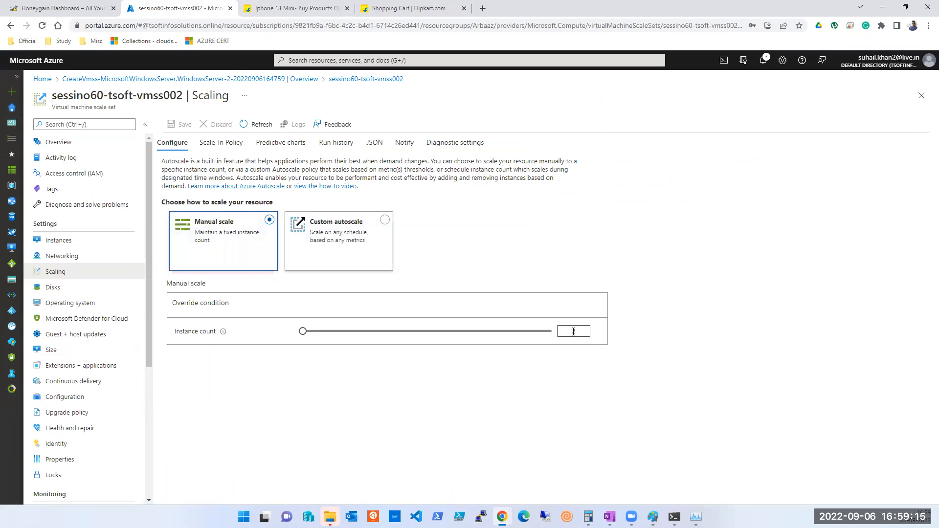
{"action": "left_click", "coordinate": [573, 332]}
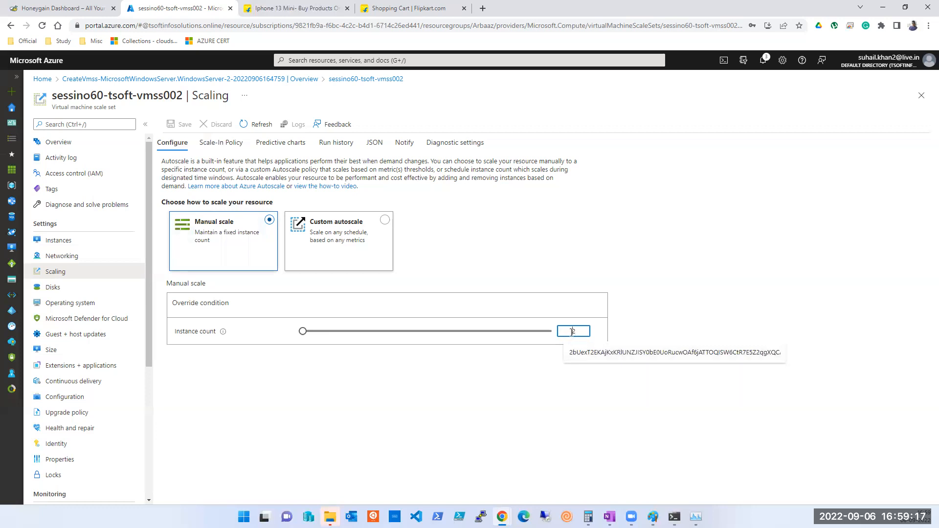
{"action": "key", "text": "BackSpace"}
{"action": "type", "text": "3"}
{"action": "key", "text": "BackSpace"}
{"action": "type", "text": "4"}
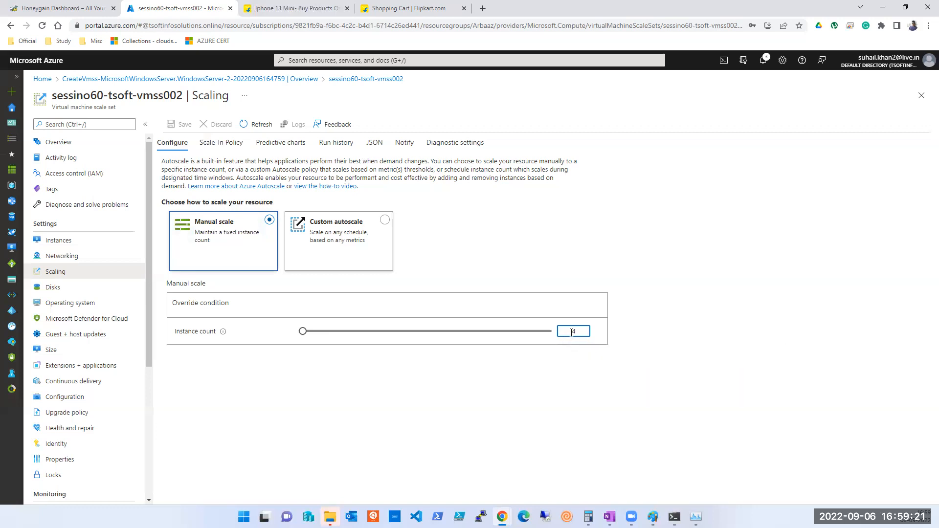
{"action": "left_click", "coordinate": [531, 410]}
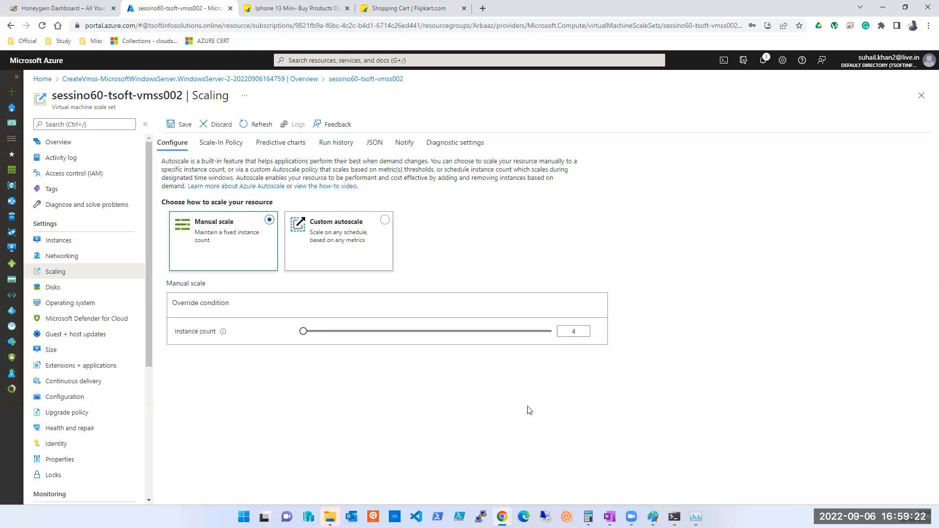
{"action": "left_click", "coordinate": [173, 128]}
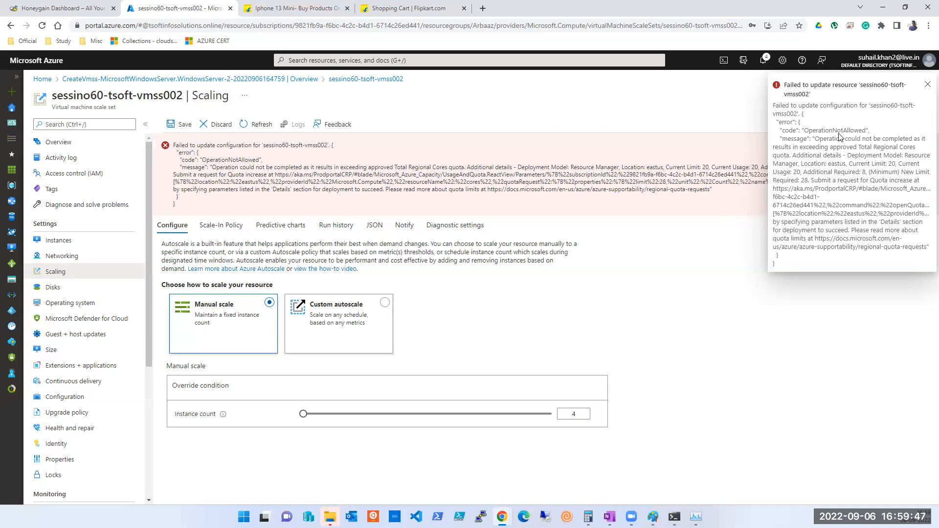
- Try to save a manual instance count of 3 for the scale set, and dismiss the notification
{"action": "left_click", "coordinate": [331, 314]}
{"action": "double_click", "coordinate": [566, 415]}
{"action": "type", "text": "3"}
{"action": "left_click", "coordinate": [183, 127]}
{"action": "left_click", "coordinate": [927, 85]}
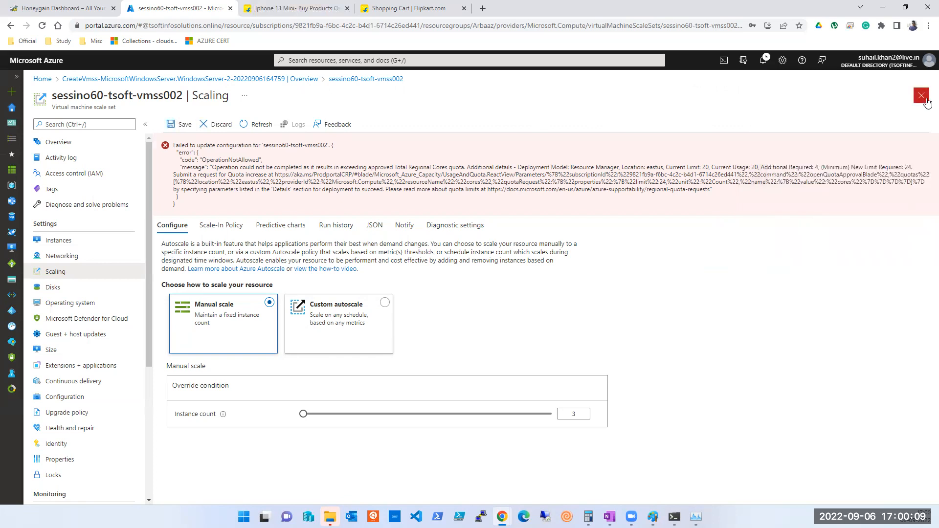
- Close the Scaling page and reopen the scale set resource from its deployment overview
{"action": "left_click", "coordinate": [927, 102]}
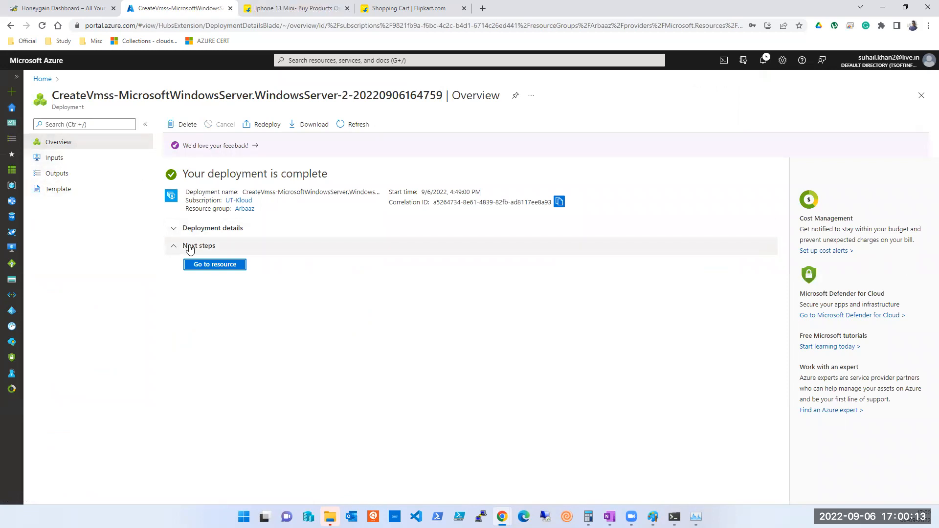
{"action": "left_click", "coordinate": [211, 267]}
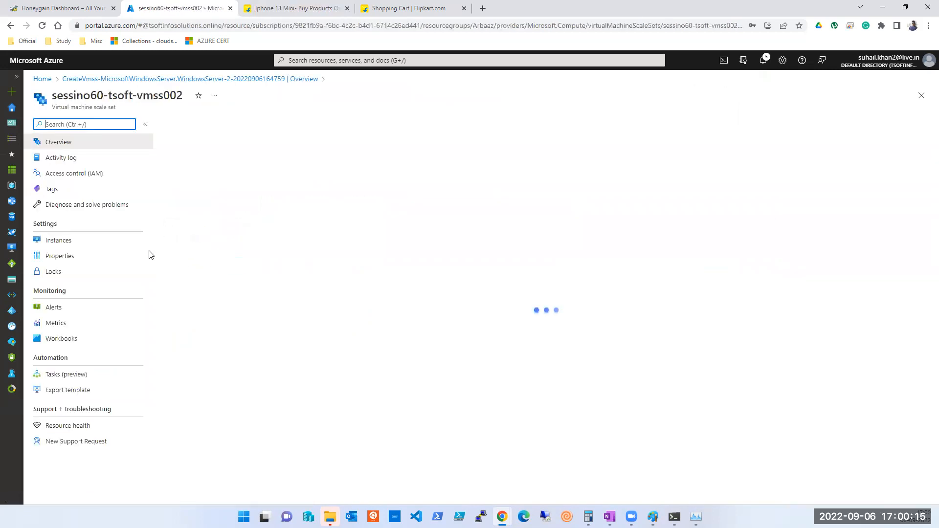
- Open the scale set's Scaling settings and set the manual instance count to 3
{"action": "left_click", "coordinate": [55, 273]}
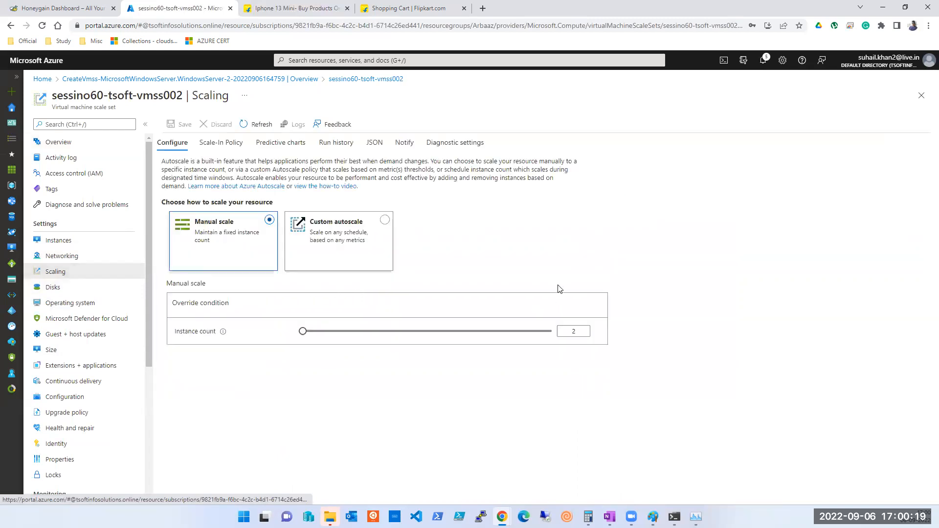
{"action": "double_click", "coordinate": [574, 331]}
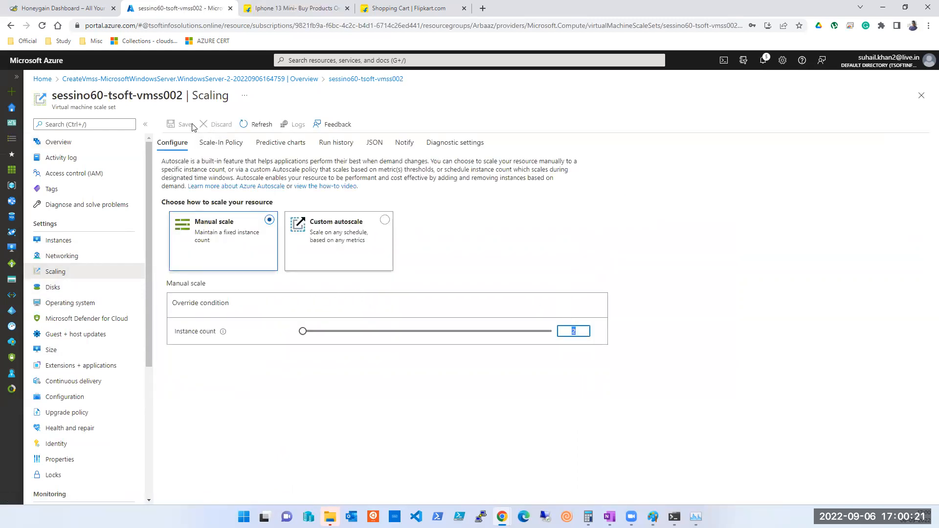
{"action": "type", "text": "3"}
{"action": "left_click", "coordinate": [528, 409]}
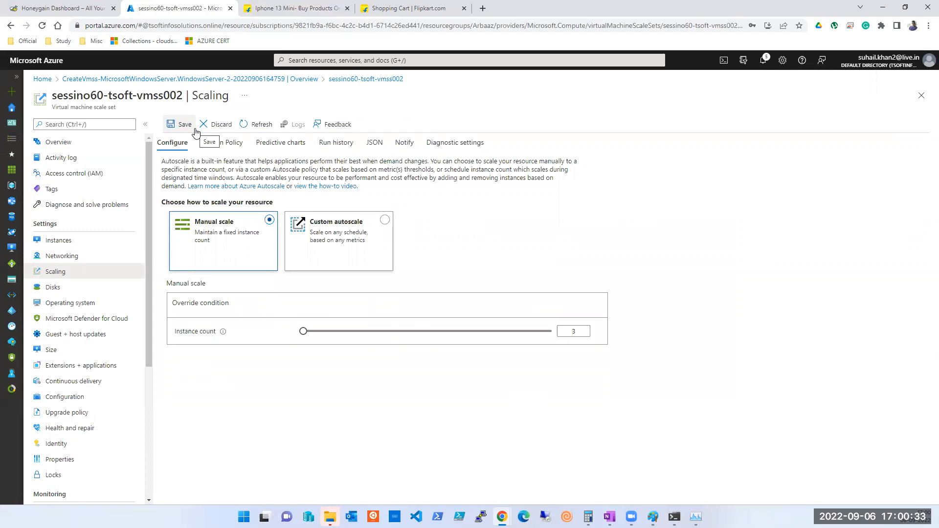
- Switch the scale set to custom autoscale and add a scale condition below the default one
{"action": "left_click", "coordinate": [386, 224]}
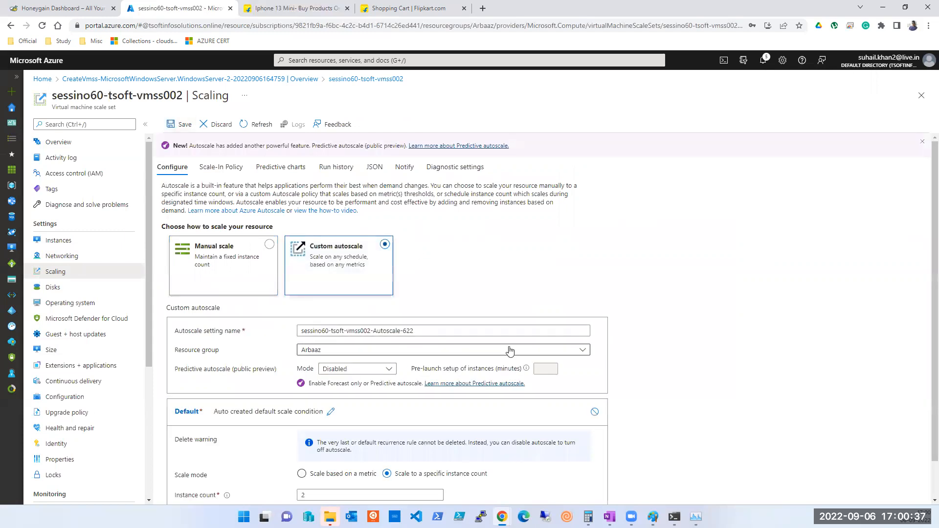
{"action": "scroll", "coordinate": [509, 351], "scroll_direction": "down", "scroll_amount": 2}
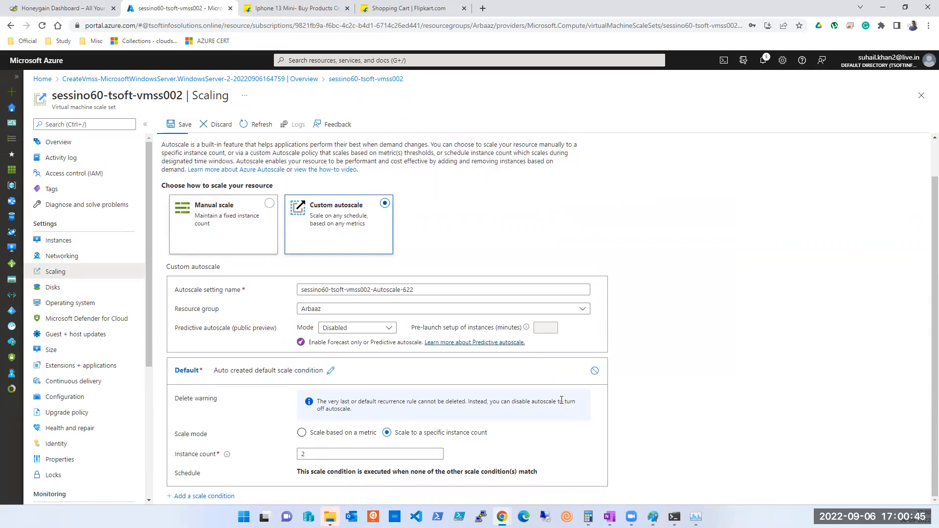
{"action": "left_click", "coordinate": [209, 496]}
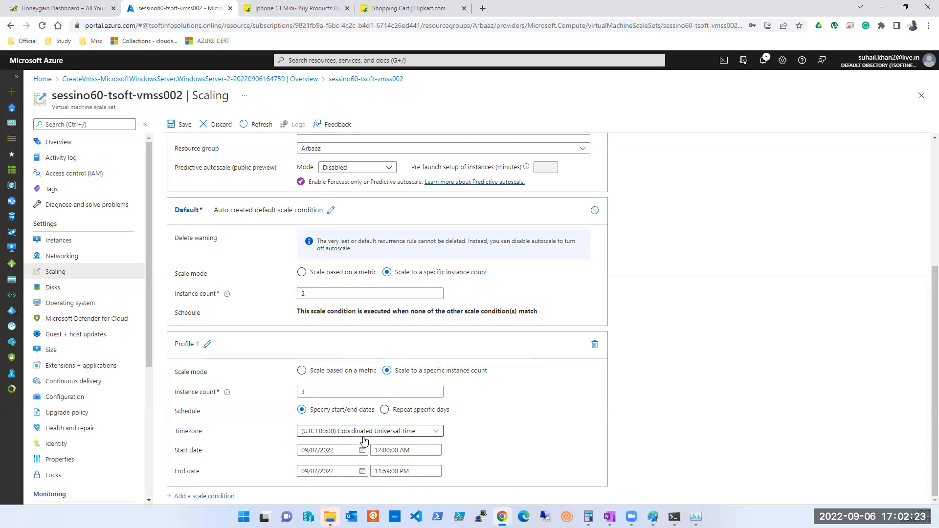
- Set Profile 1 to scale to a specific instance count of 8
{"action": "left_click", "coordinate": [323, 371]}
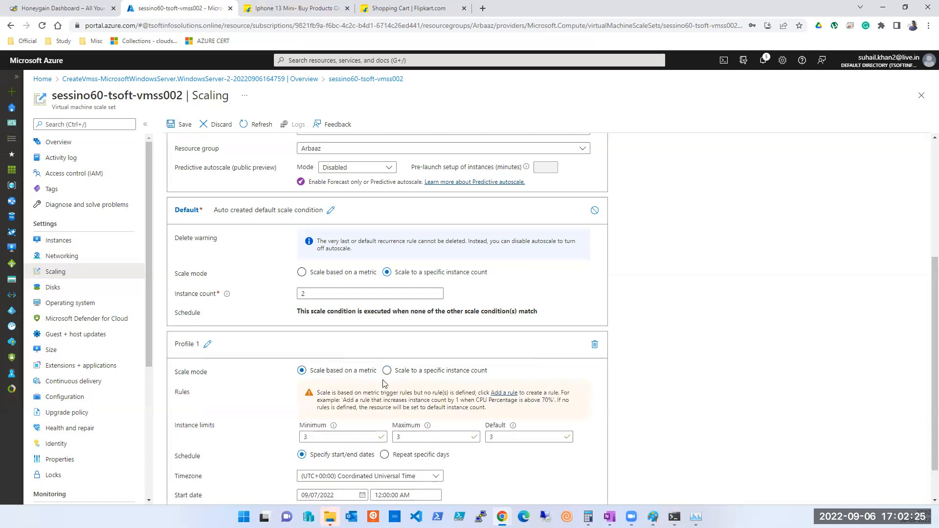
{"action": "left_click", "coordinate": [400, 375]}
{"action": "double_click", "coordinate": [347, 393]}
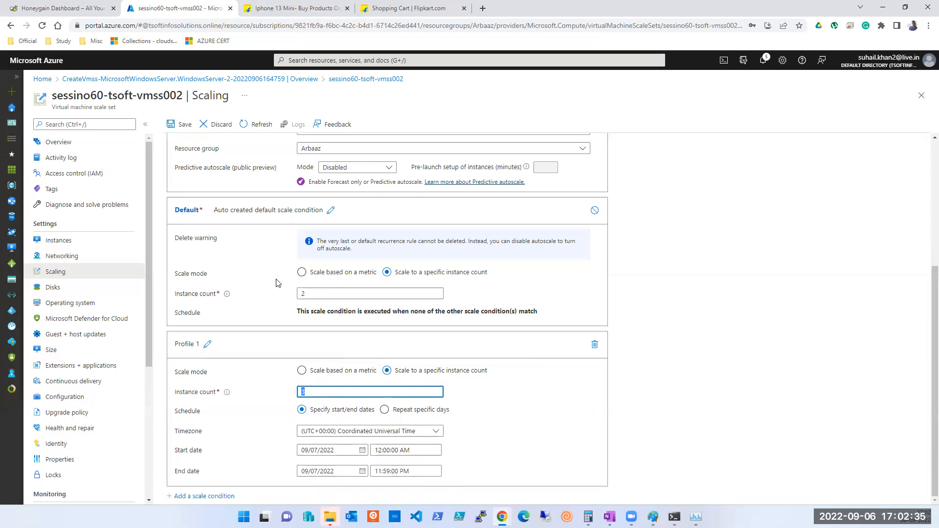
{"action": "double_click", "coordinate": [311, 293]}
{"action": "double_click", "coordinate": [313, 392]}
{"action": "type", "text": "8"}
- Set Profile 1's timezone to (UTC+05:30) Chennai, Kolkata, Mumbai
{"action": "left_click", "coordinate": [364, 433]}
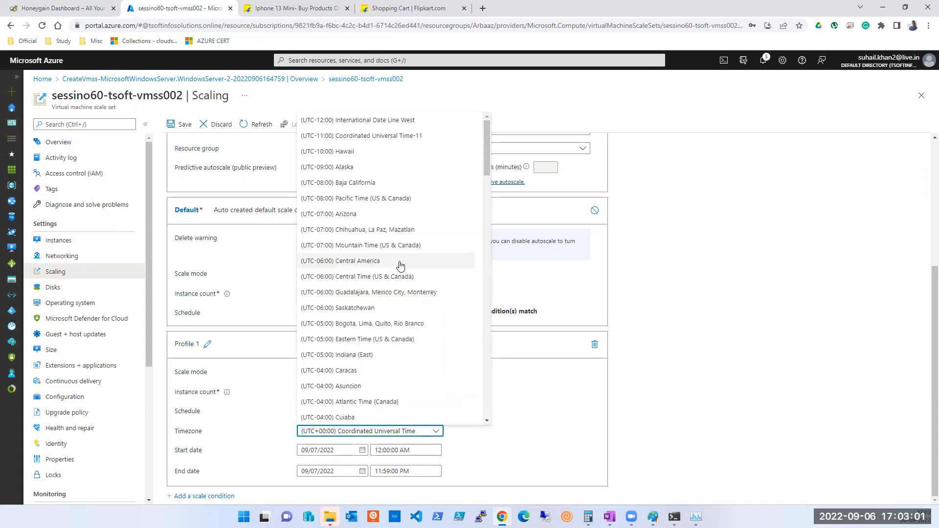
{"action": "scroll", "coordinate": [398, 324], "scroll_direction": "down", "scroll_amount": 3}
{"action": "scroll", "coordinate": [397, 323], "scroll_direction": "down", "scroll_amount": 15}
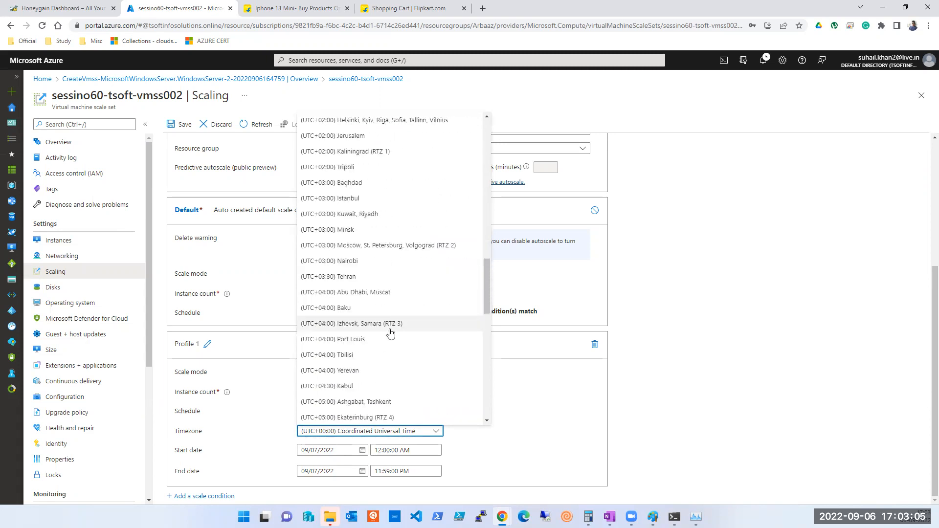
{"action": "scroll", "coordinate": [363, 387], "scroll_direction": "down", "scroll_amount": 1}
{"action": "left_click", "coordinate": [378, 404]}
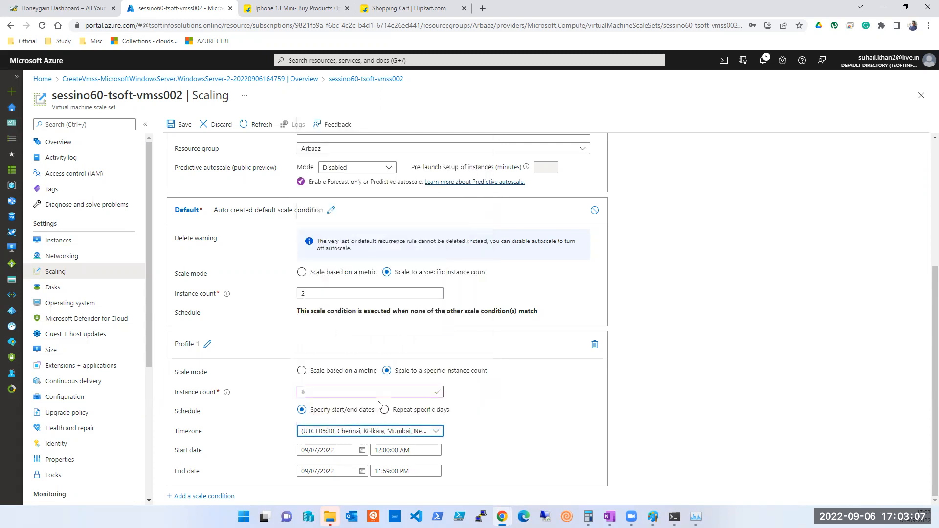
- Set Profile 1's end date to 04/10/2026
{"action": "left_click", "coordinate": [363, 472]}
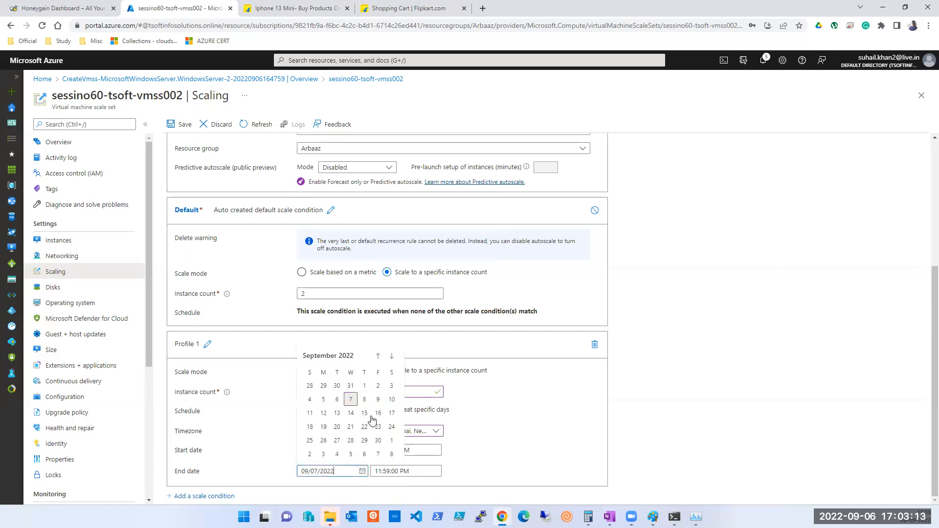
{"action": "double_click", "coordinate": [392, 357]}
{"action": "triple_click", "coordinate": [392, 356]}
{"action": "triple_click", "coordinate": [392, 357]}
{"action": "triple_click", "coordinate": [392, 356]}
{"action": "triple_click", "coordinate": [392, 357]}
{"action": "double_click", "coordinate": [392, 356]}
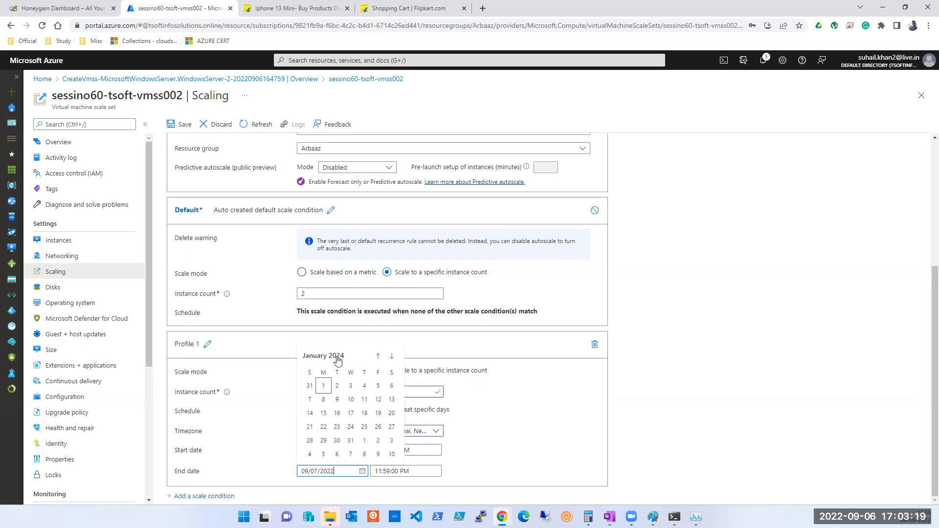
{"action": "left_click", "coordinate": [391, 358]}
{"action": "double_click", "coordinate": [390, 359]}
{"action": "double_click", "coordinate": [390, 360]}
{"action": "triple_click", "coordinate": [390, 360]}
{"action": "triple_click", "coordinate": [390, 360]}
{"action": "triple_click", "coordinate": [390, 360]}
{"action": "triple_click", "coordinate": [391, 359]}
{"action": "triple_click", "coordinate": [391, 359]}
{"action": "triple_click", "coordinate": [391, 358]}
{"action": "triple_click", "coordinate": [391, 358]}
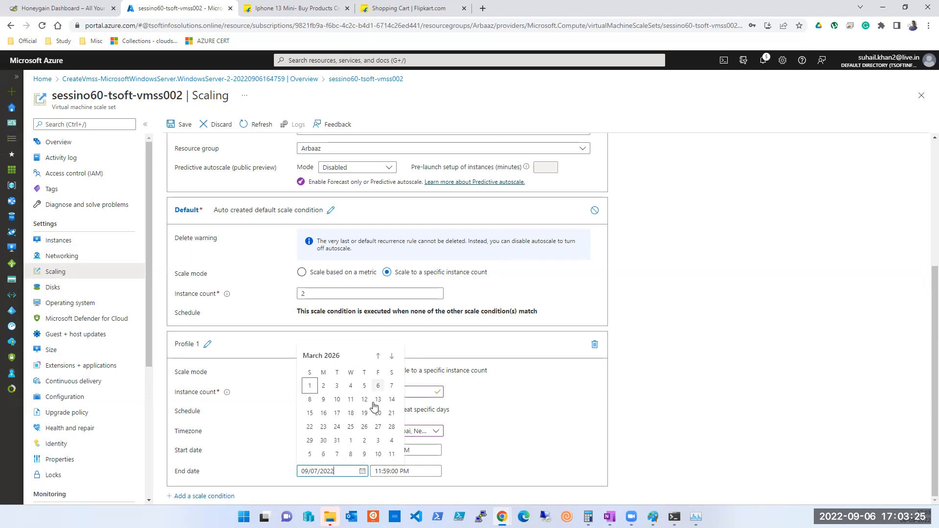
{"action": "left_click", "coordinate": [378, 454]}
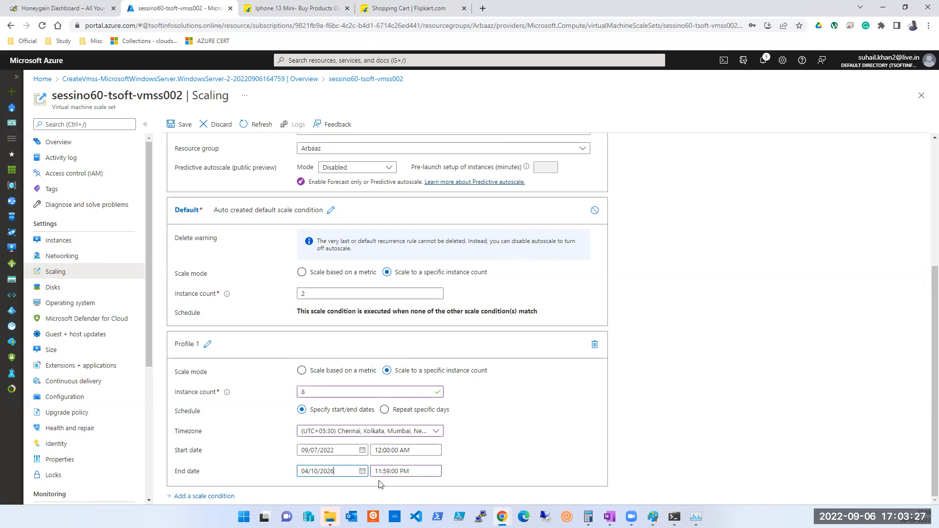
- Set Profile 1's start time to 10:00:00 AM and its end time to 11:59:00 AM
{"action": "left_click", "coordinate": [423, 449]}
{"action": "left_click_drag", "start_coordinate": [415, 449], "coordinate": [376, 450]}
{"action": "type", "text": "10:00:00 AM"}
{"action": "left_click_drag", "start_coordinate": [382, 472], "coordinate": [375, 472]}
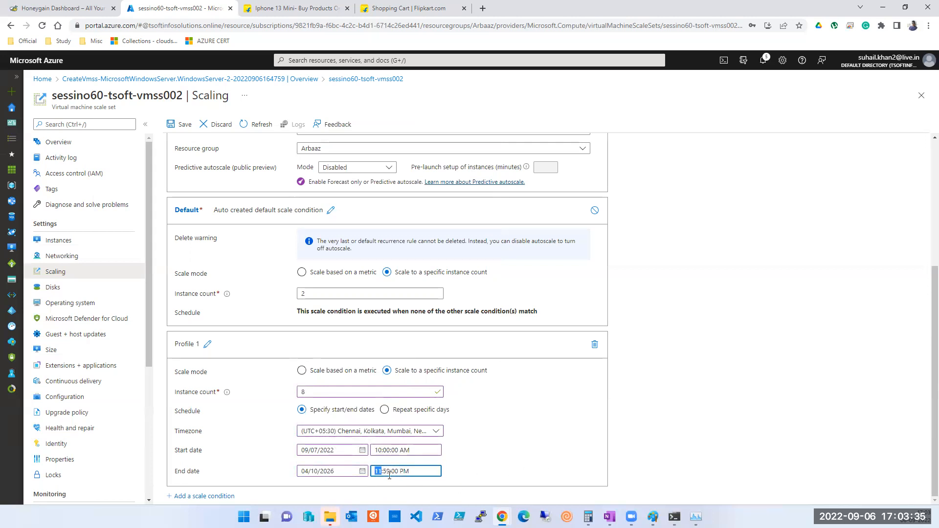
{"action": "double_click", "coordinate": [404, 471]}
{"action": "type", "text": "am"}
{"action": "left_click", "coordinate": [493, 462]}
- Switch Profile 1's schedule to repeat specific days and include Monday through Friday
{"action": "left_click", "coordinate": [385, 410]}
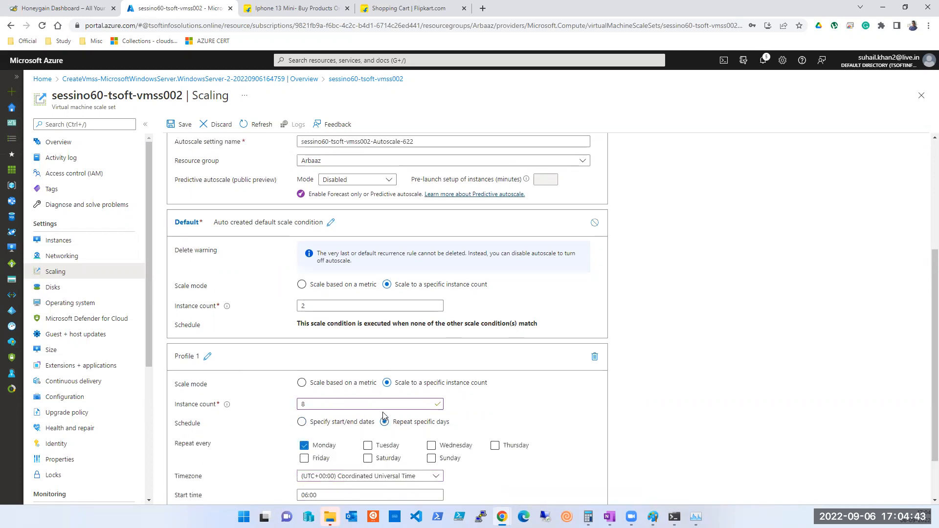
{"action": "scroll", "coordinate": [379, 409], "scroll_direction": "down", "scroll_amount": 1}
{"action": "left_click", "coordinate": [368, 383]}
{"action": "left_click", "coordinate": [432, 384]}
{"action": "left_click", "coordinate": [495, 384]}
{"action": "left_click", "coordinate": [304, 397]}
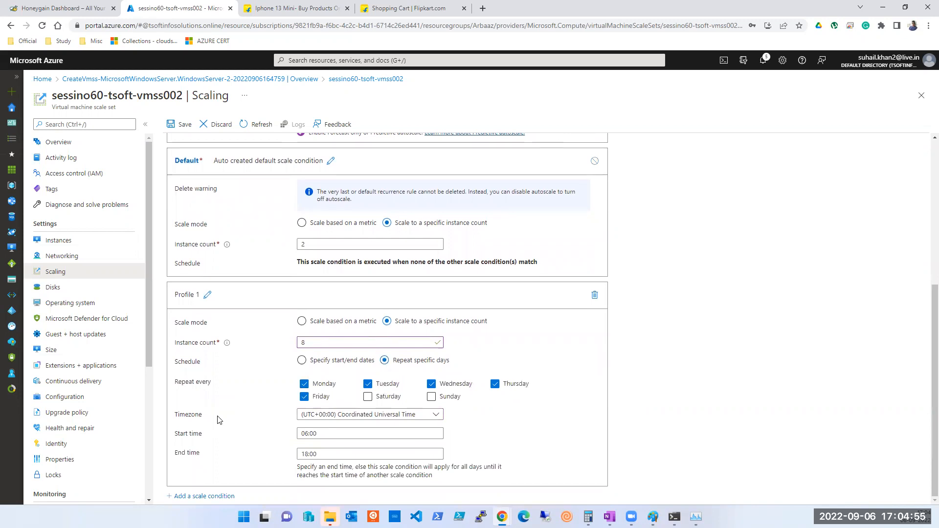
- Compare Profile 1's start/end date schedule with its weekly repeat schedule, examining the repeat start and end times
{"action": "left_click", "coordinate": [302, 362]}
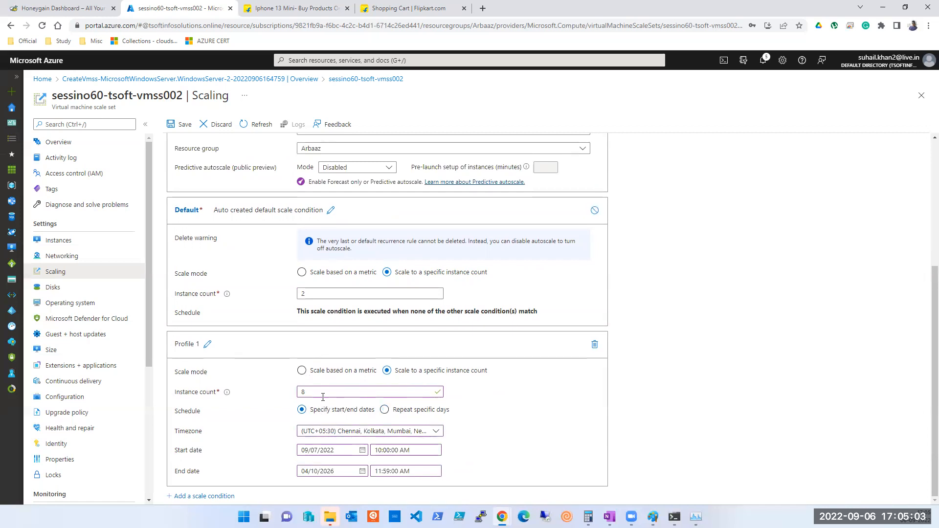
{"action": "left_click", "coordinate": [385, 412]}
{"action": "scroll", "coordinate": [387, 416], "scroll_direction": "down", "scroll_amount": 1}
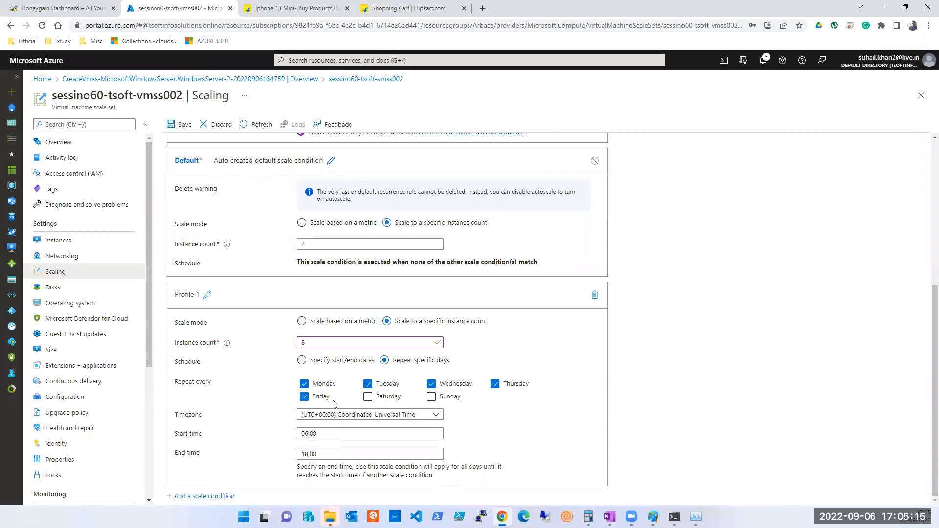
{"action": "left_click", "coordinate": [328, 435]}
{"action": "triple_click", "coordinate": [328, 434]}
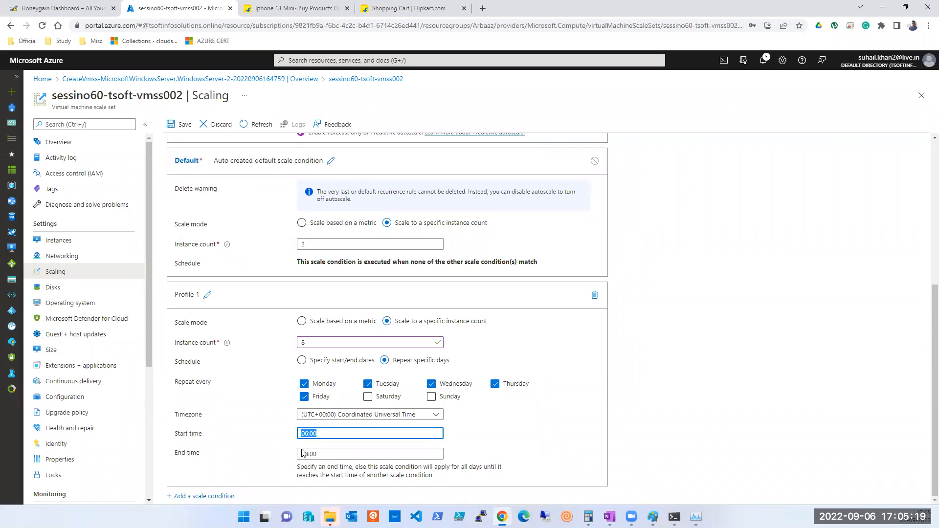
{"action": "left_click", "coordinate": [353, 450]}
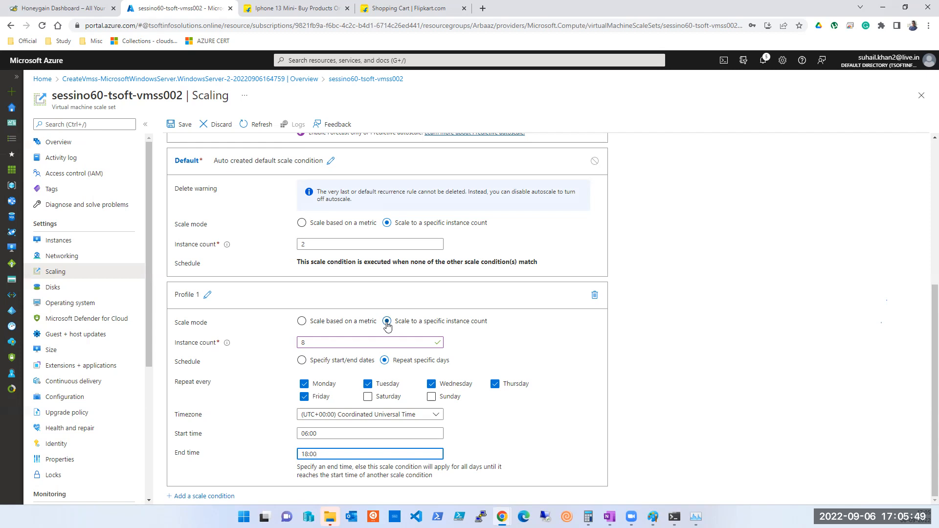
- Scale Profile 1 based on a metric with minimum 2, maximum 6 and default 2 instances, and return its schedule to specified start/end dates
{"action": "left_click", "coordinate": [301, 321]}
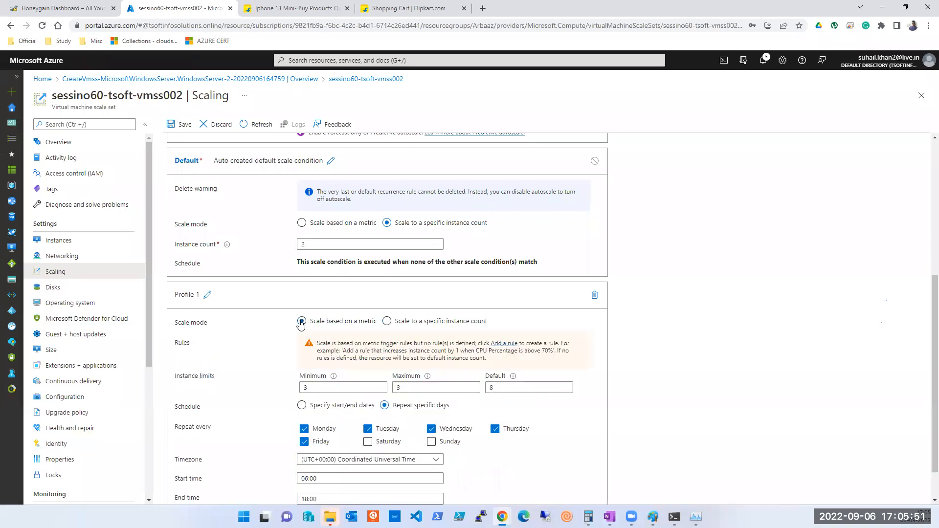
{"action": "scroll", "coordinate": [301, 324], "scroll_direction": "down", "scroll_amount": 1}
{"action": "left_click", "coordinate": [324, 346]}
{"action": "double_click", "coordinate": [324, 346]}
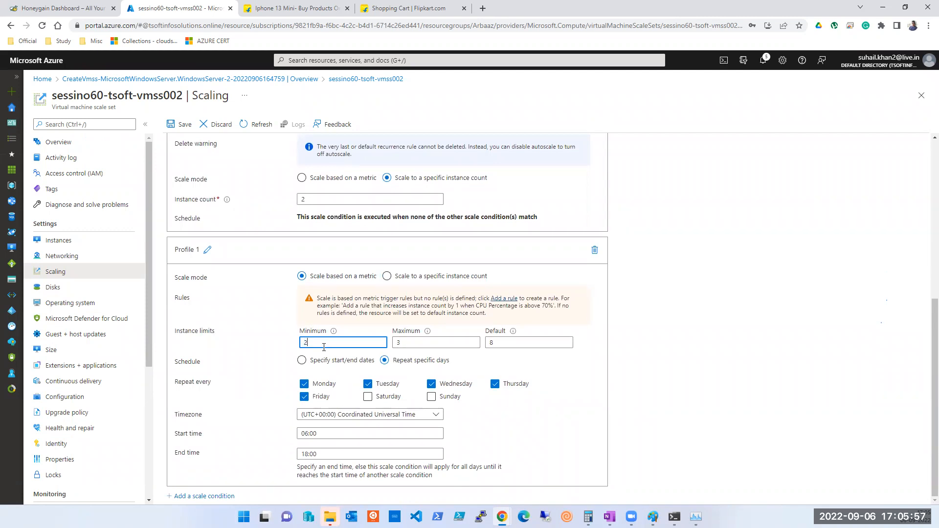
{"action": "key", "text": "Tab"}
{"action": "key", "text": "Tab"}
{"action": "type", "text": "1"}
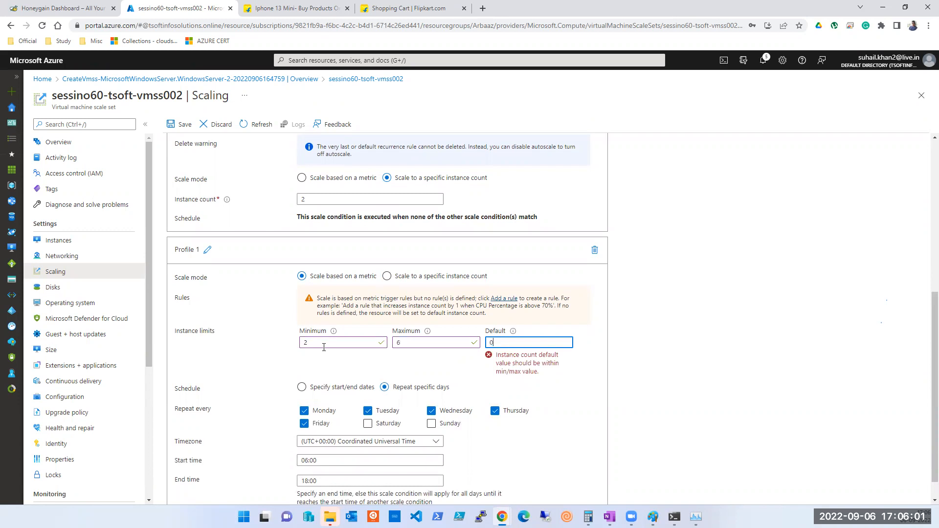
{"action": "key", "text": "Tab"}
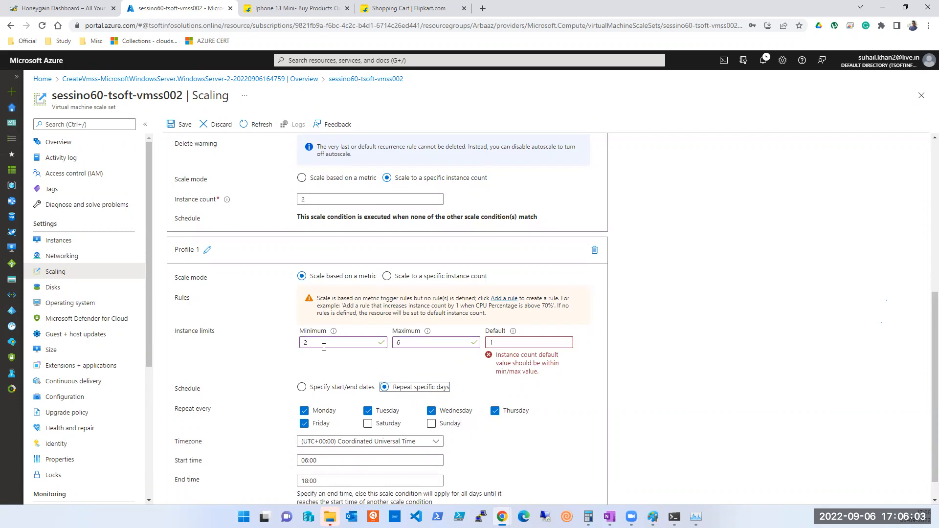
{"action": "key", "text": "shift+Tab"}
{"action": "type", "text": "2"}
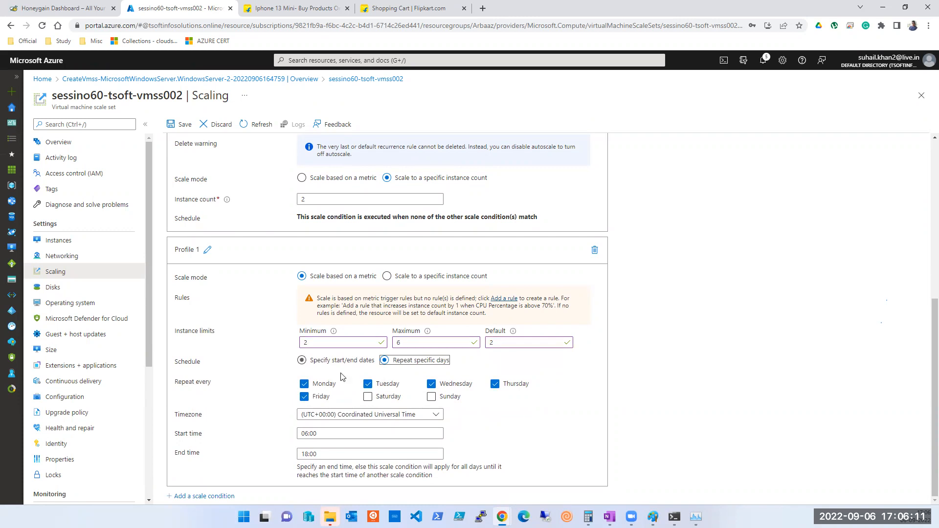
{"action": "left_click", "coordinate": [319, 363]}
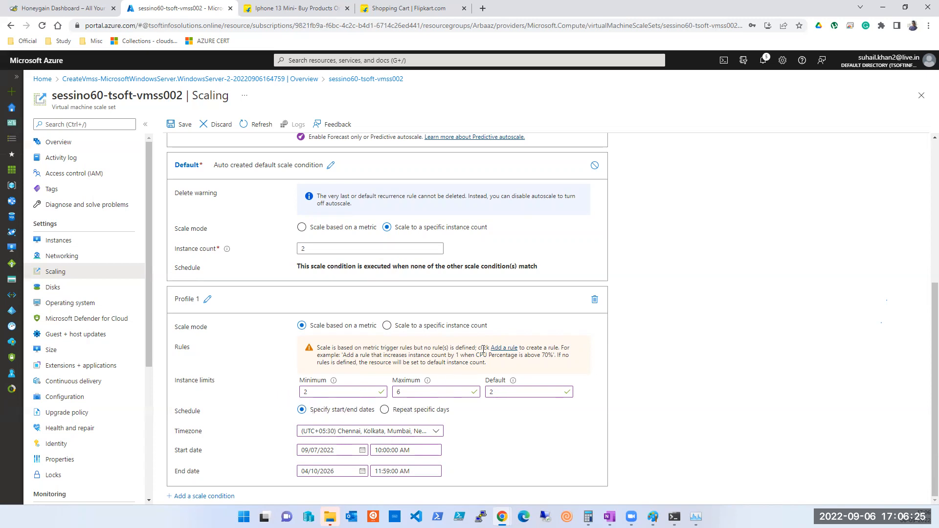
- Add a second scale condition and review the autoscale settings together with both profiles
{"action": "left_click", "coordinate": [222, 497]}
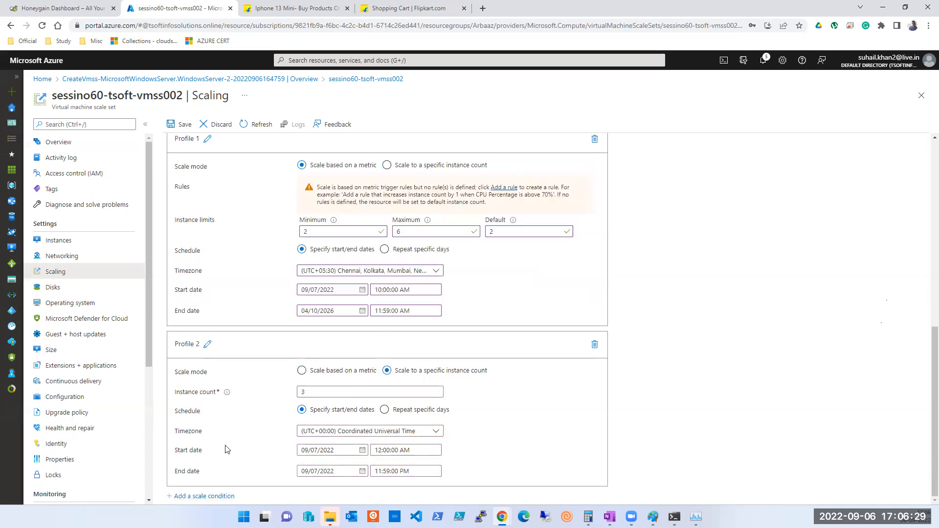
{"action": "scroll", "coordinate": [227, 449], "scroll_direction": "up", "scroll_amount": 3}
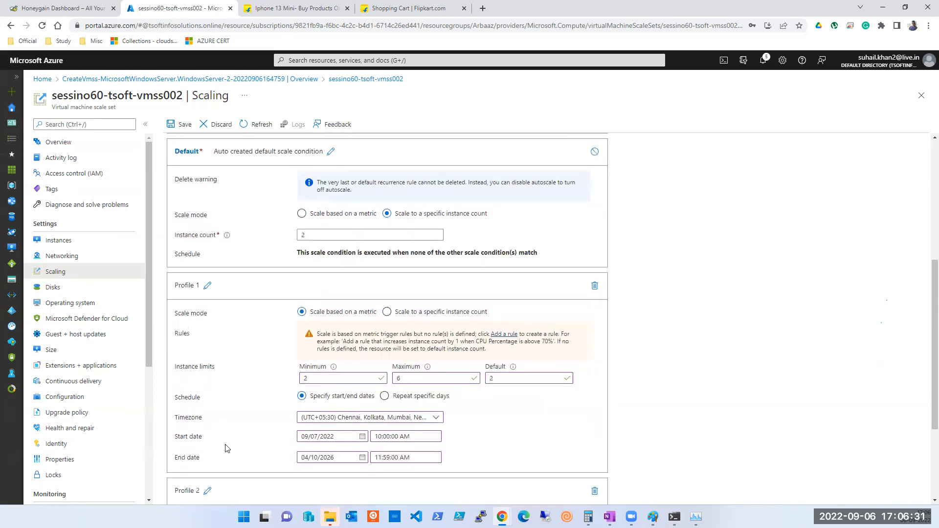
{"action": "scroll", "coordinate": [227, 449], "scroll_direction": "up", "scroll_amount": 2}
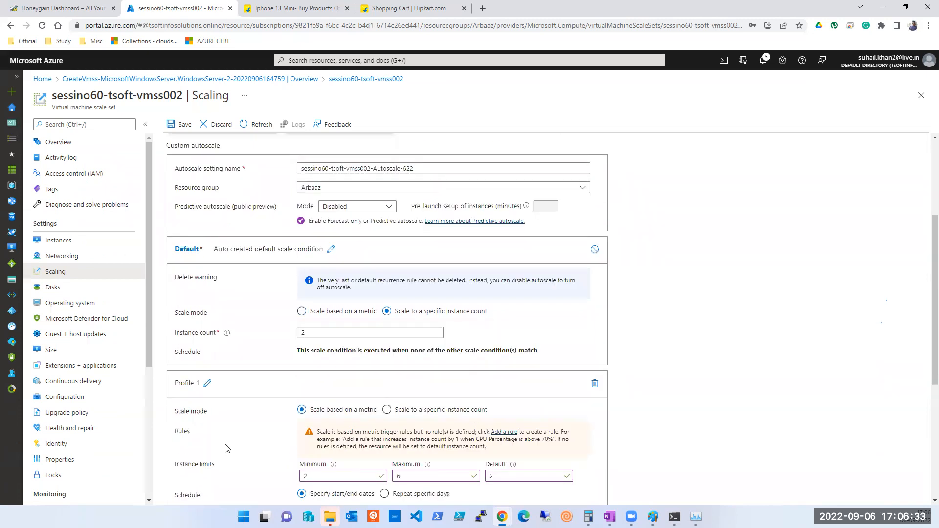
{"action": "scroll", "coordinate": [227, 450], "scroll_direction": "up", "scroll_amount": 3}
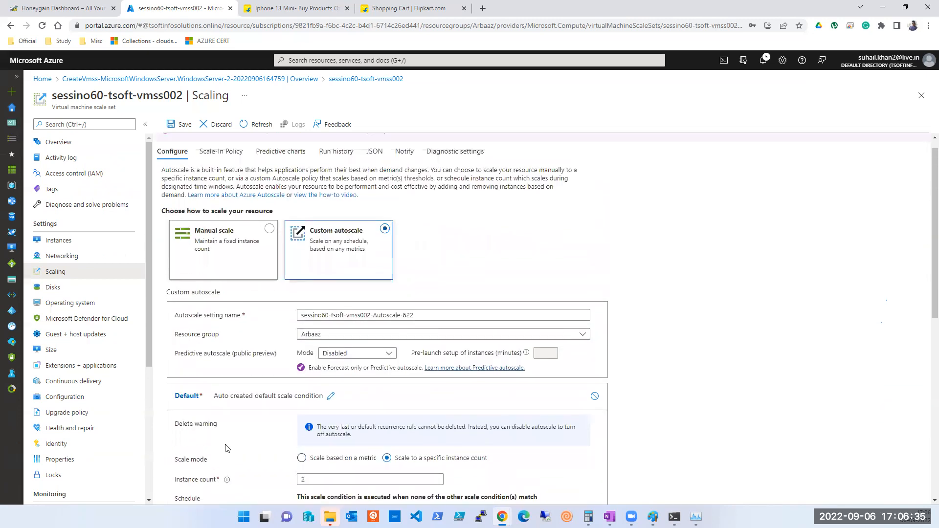
{"action": "scroll", "coordinate": [227, 449], "scroll_direction": "down", "scroll_amount": 5}
{"action": "scroll", "coordinate": [227, 449], "scroll_direction": "down", "scroll_amount": 3}
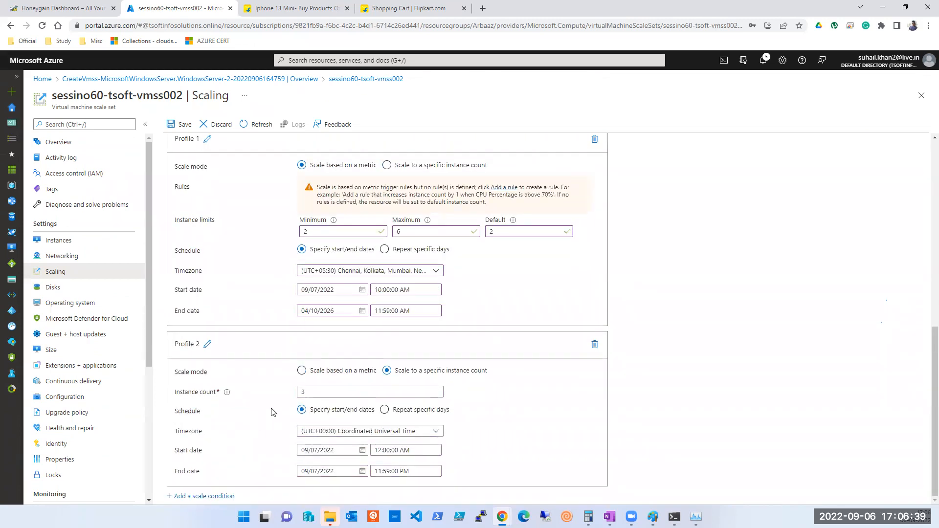
- Scale Profile 2 based on a metric and open a new scale rule for it
{"action": "left_click", "coordinate": [302, 371]}
{"action": "scroll", "coordinate": [306, 384], "scroll_direction": "down", "scroll_amount": 1}
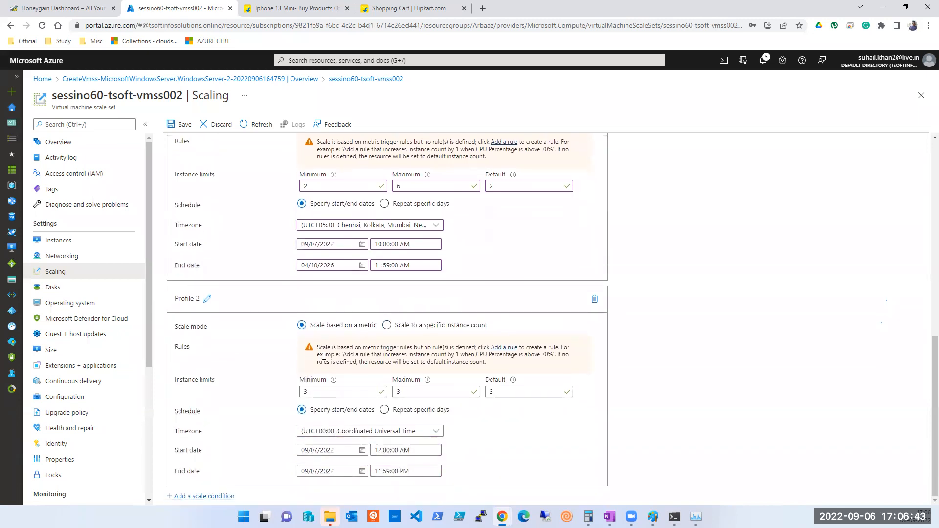
{"action": "left_click", "coordinate": [498, 350]}
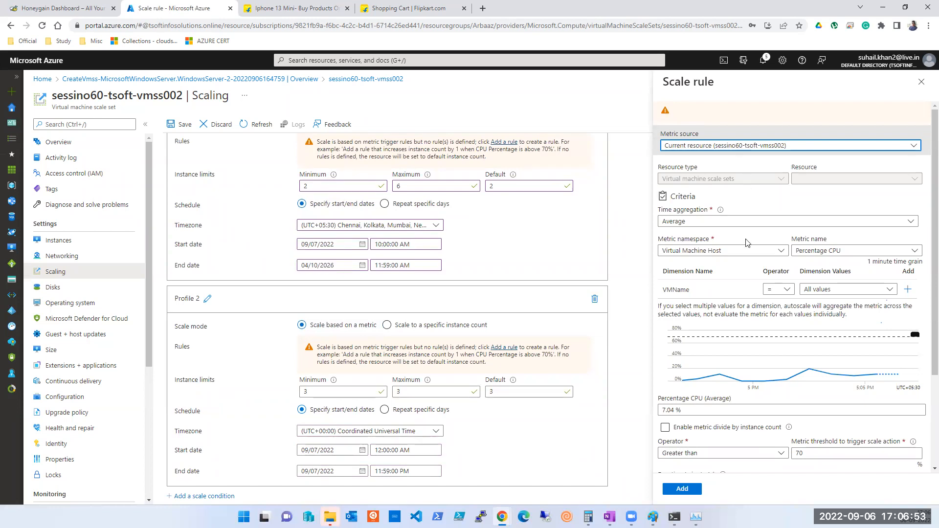
- Review the scale rule's metric source options, its criteria and its action settings
{"action": "left_click", "coordinate": [762, 147]}
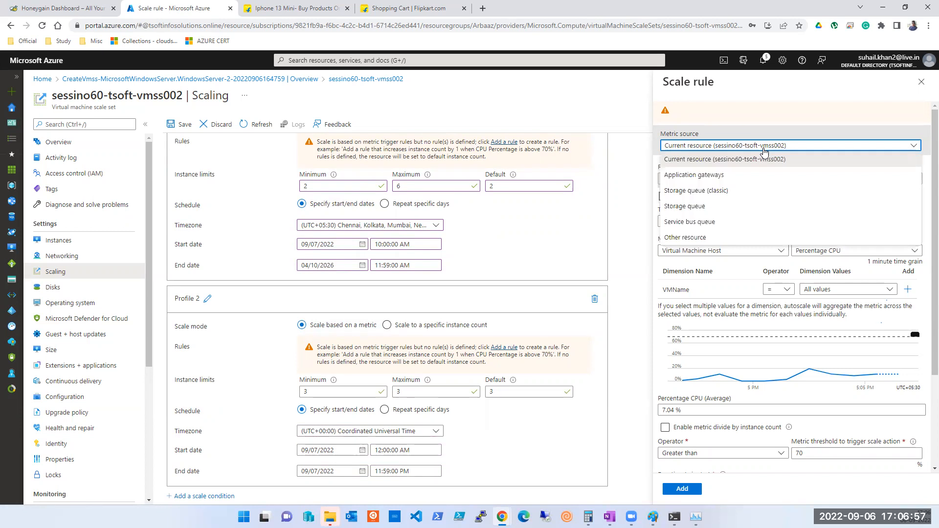
{"action": "left_click", "coordinate": [764, 151]}
{"action": "scroll", "coordinate": [742, 275], "scroll_direction": "down", "scroll_amount": 1}
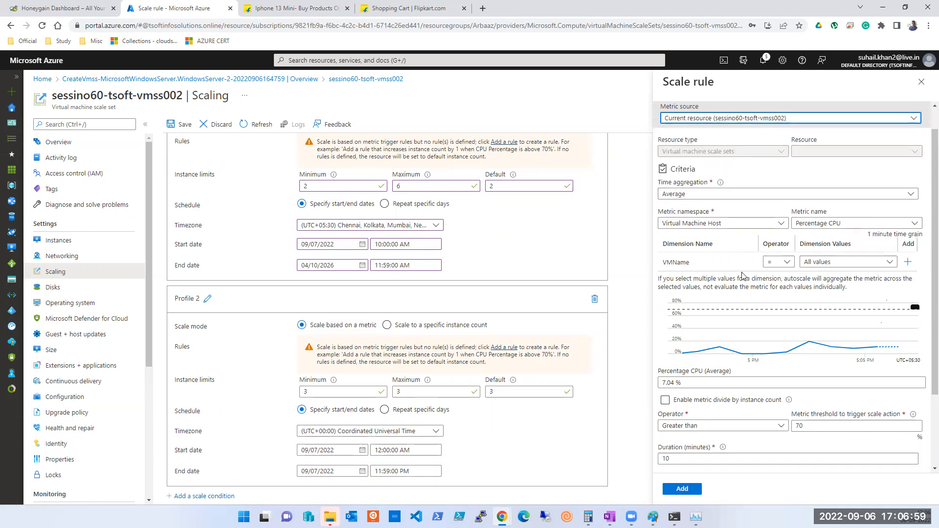
{"action": "scroll", "coordinate": [742, 275], "scroll_direction": "down", "scroll_amount": 2}
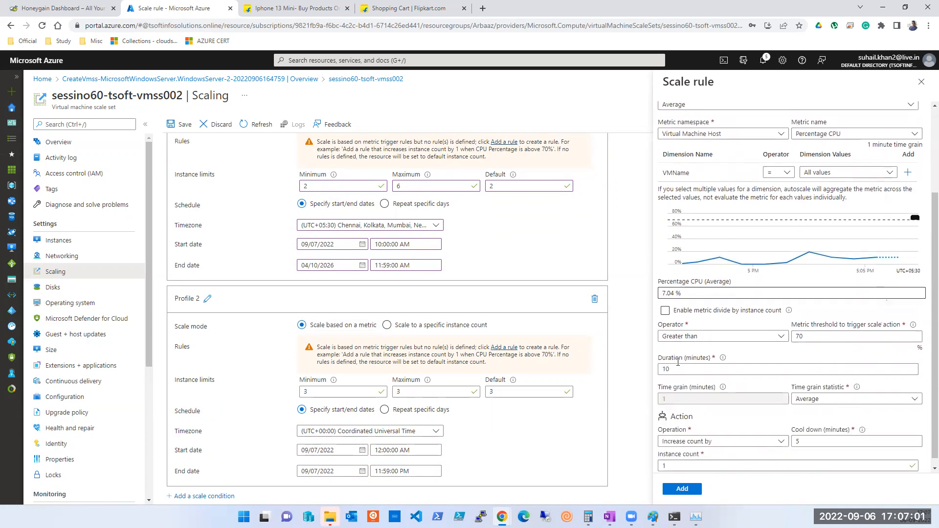
{"action": "scroll", "coordinate": [678, 362], "scroll_direction": "down", "scroll_amount": 1}
{"action": "scroll", "coordinate": [678, 356], "scroll_direction": "up", "scroll_amount": 1}
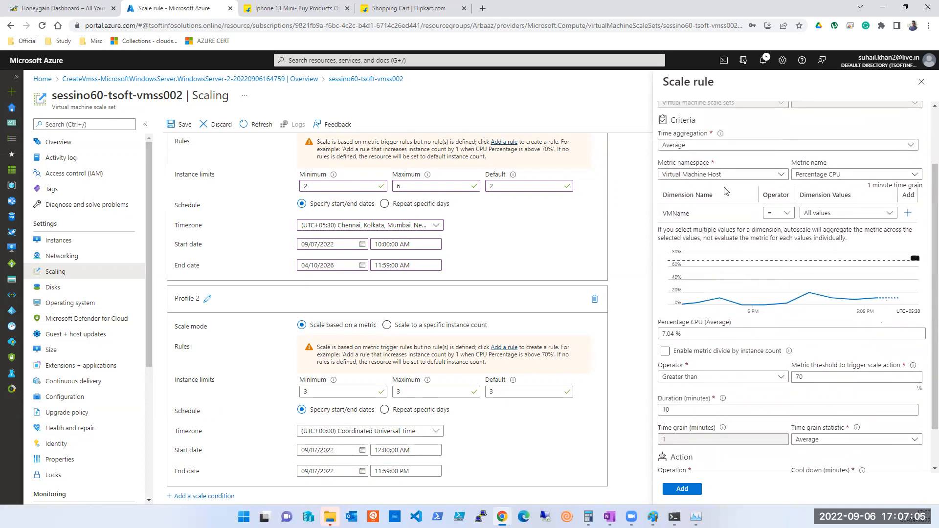
- Try Disk Read Bytes and Data Disk Max Burst IOPS as the scale rule's metric
{"action": "left_click", "coordinate": [818, 176]}
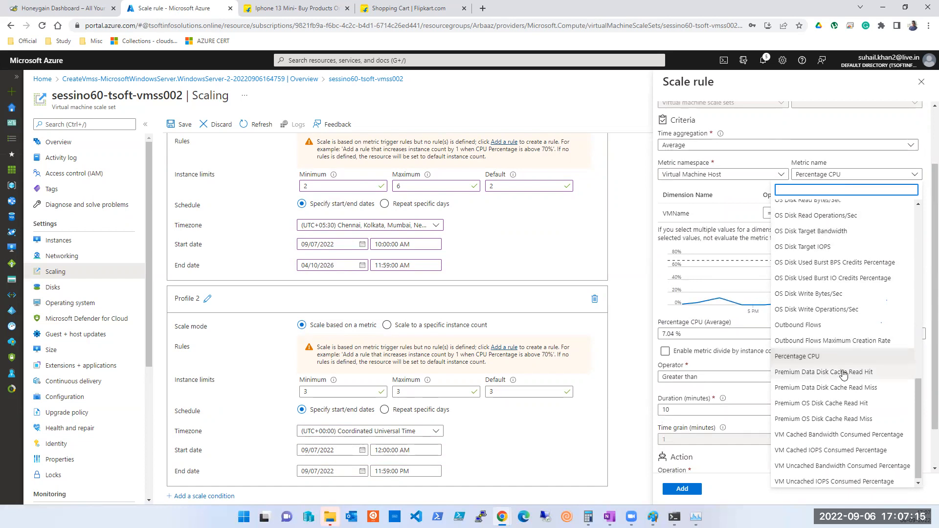
{"action": "scroll", "coordinate": [843, 374], "scroll_direction": "up", "scroll_amount": 10}
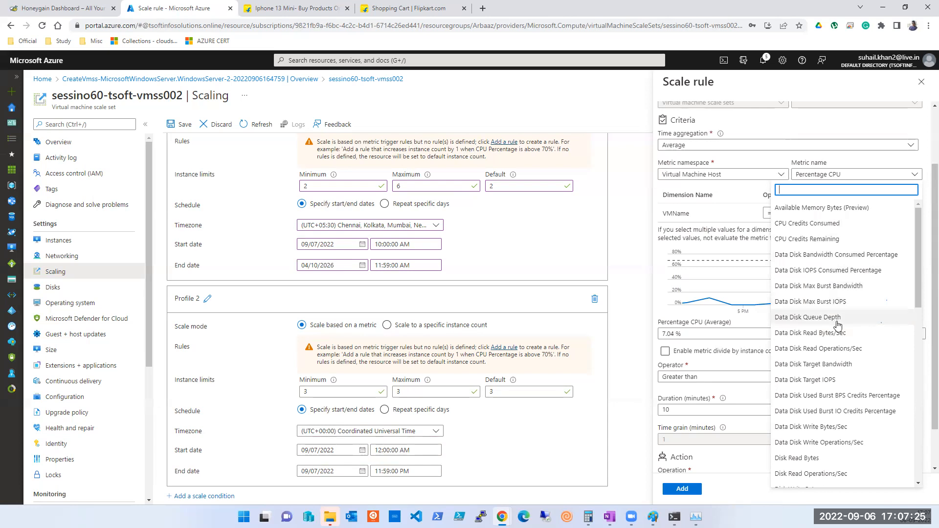
{"action": "left_click", "coordinate": [814, 458]}
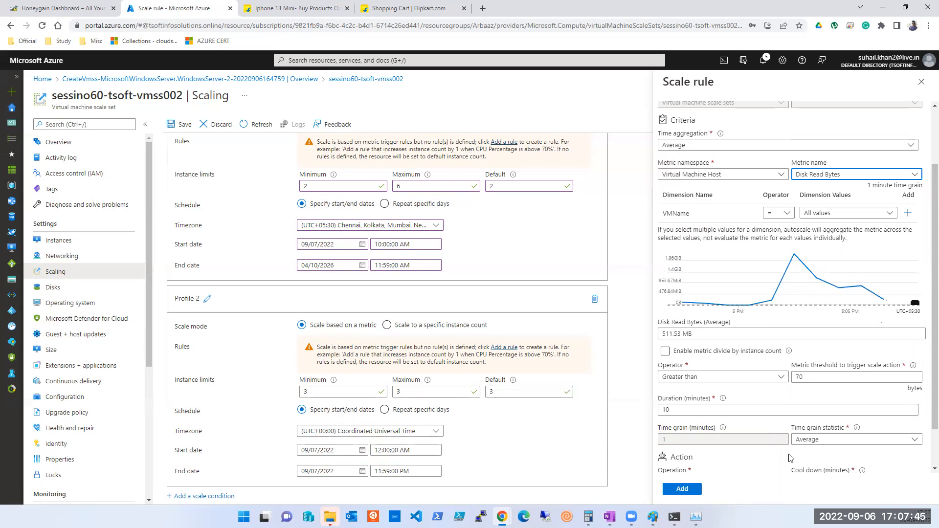
{"action": "scroll", "coordinate": [789, 457], "scroll_direction": "down", "scroll_amount": 1}
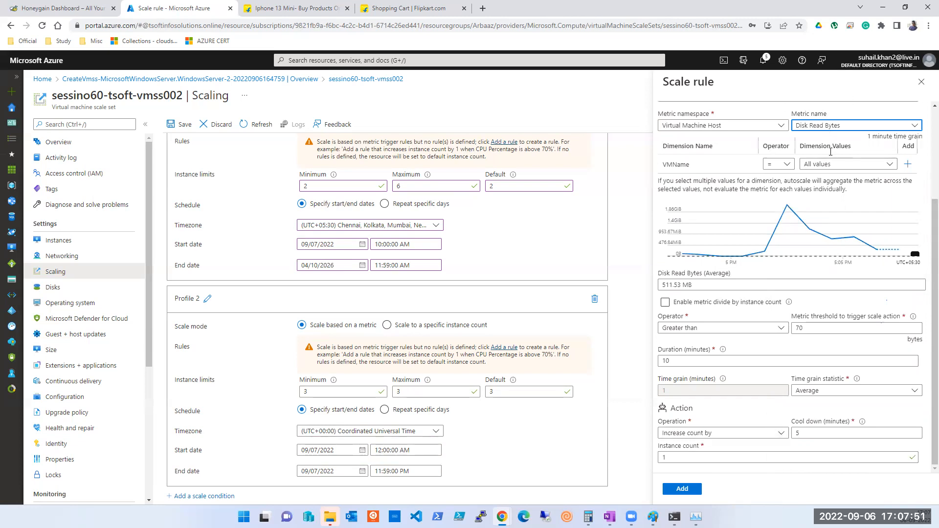
{"action": "left_click", "coordinate": [820, 128]}
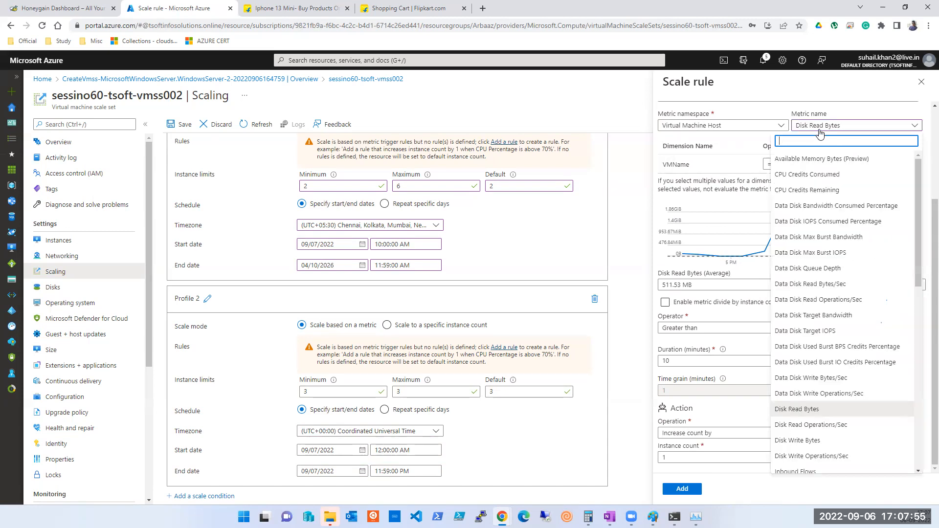
{"action": "left_click", "coordinate": [835, 255]}
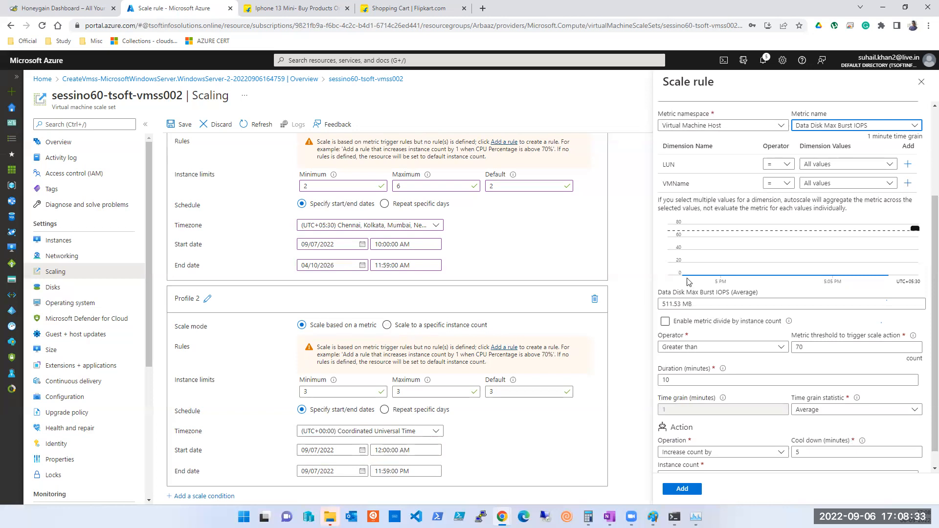
- Try Network In Total as the rule's metric and look through the other disk and network metrics on offer
{"action": "left_click", "coordinate": [859, 129]}
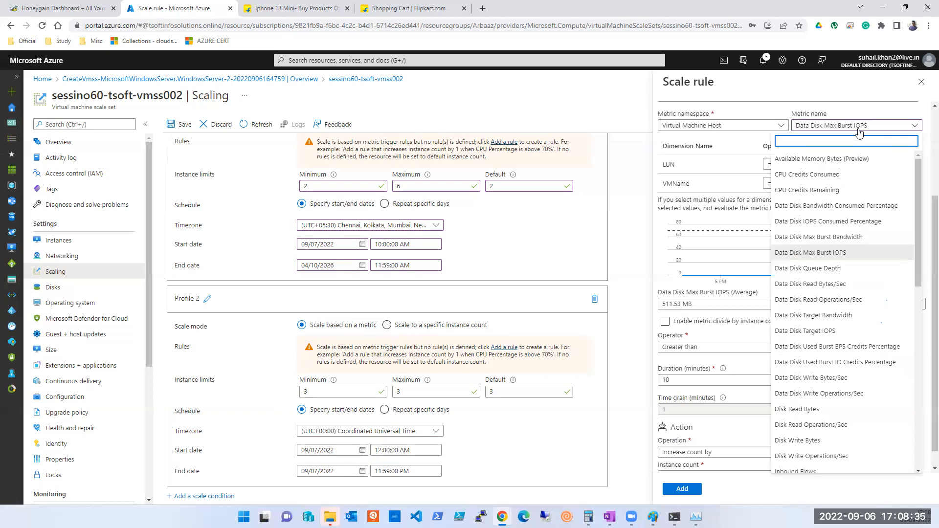
{"action": "scroll", "coordinate": [875, 342], "scroll_direction": "down", "scroll_amount": 4}
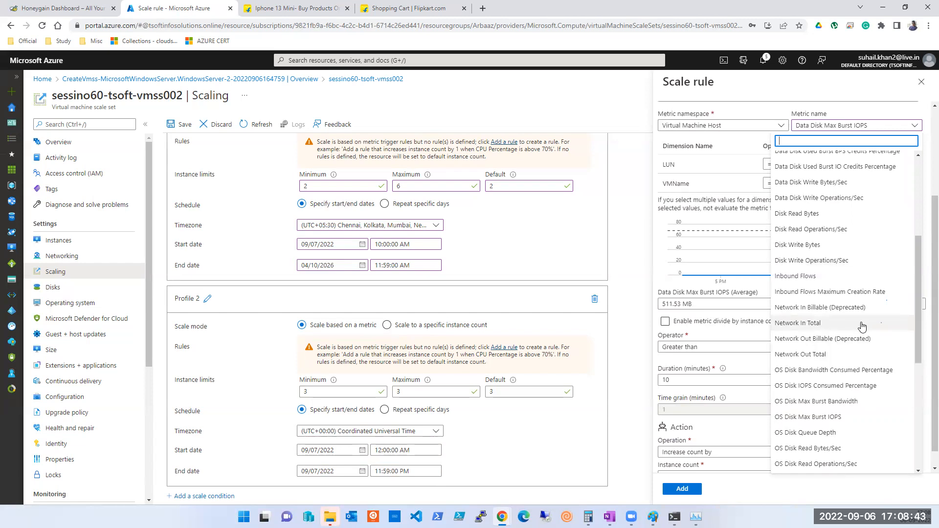
{"action": "left_click", "coordinate": [862, 327]}
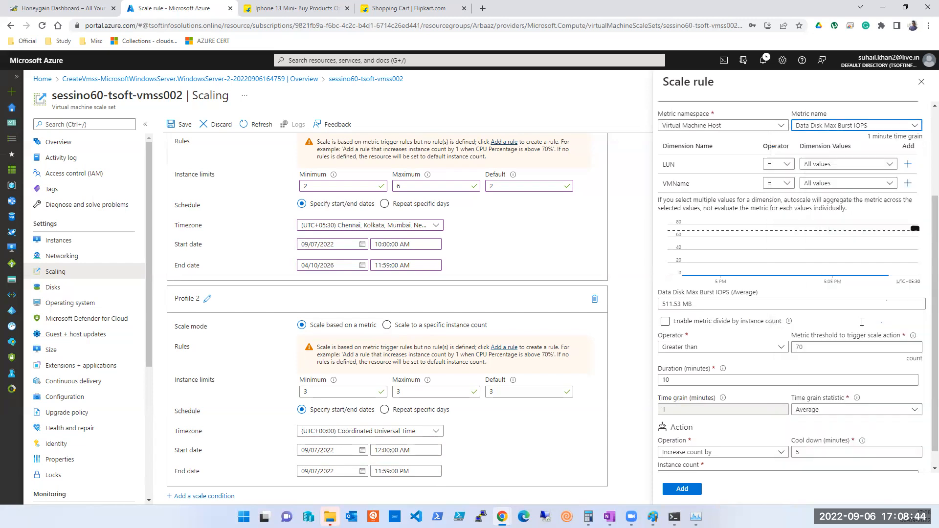
{"action": "left_click", "coordinate": [846, 126]}
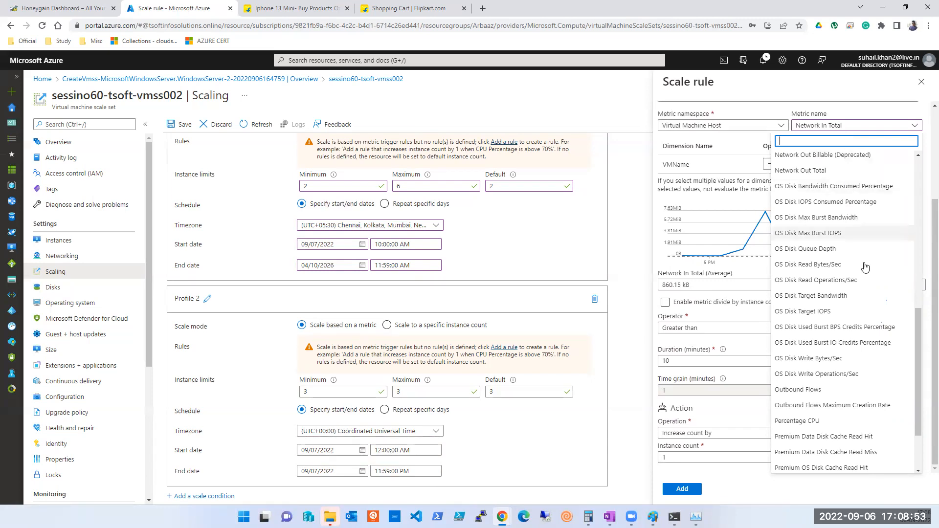
{"action": "scroll", "coordinate": [858, 238], "scroll_direction": "up", "scroll_amount": 9}
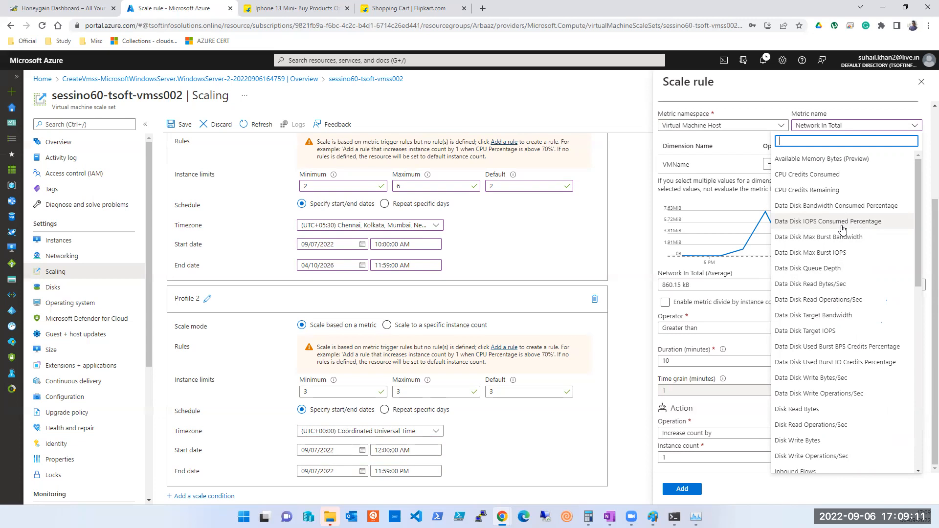
{"action": "scroll", "coordinate": [844, 313], "scroll_direction": "down", "scroll_amount": 10}
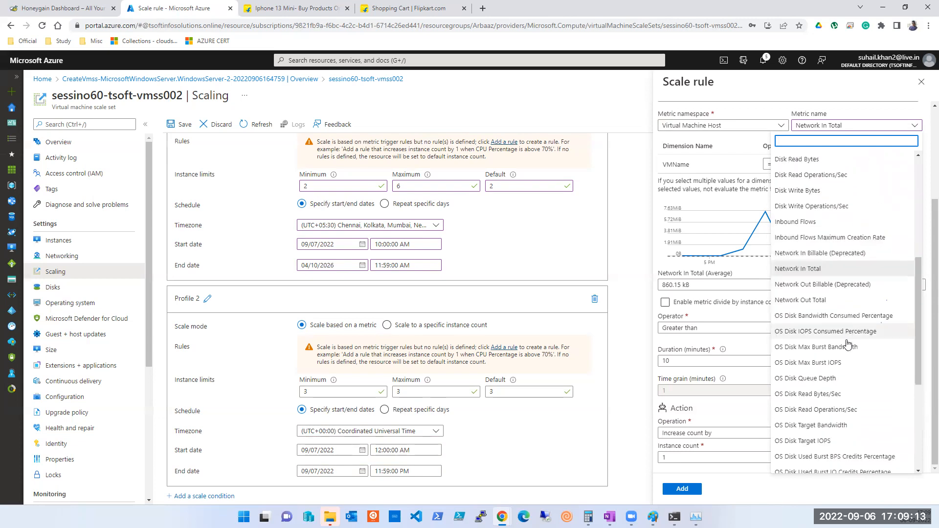
{"action": "scroll", "coordinate": [844, 398], "scroll_direction": "up", "scroll_amount": 10}
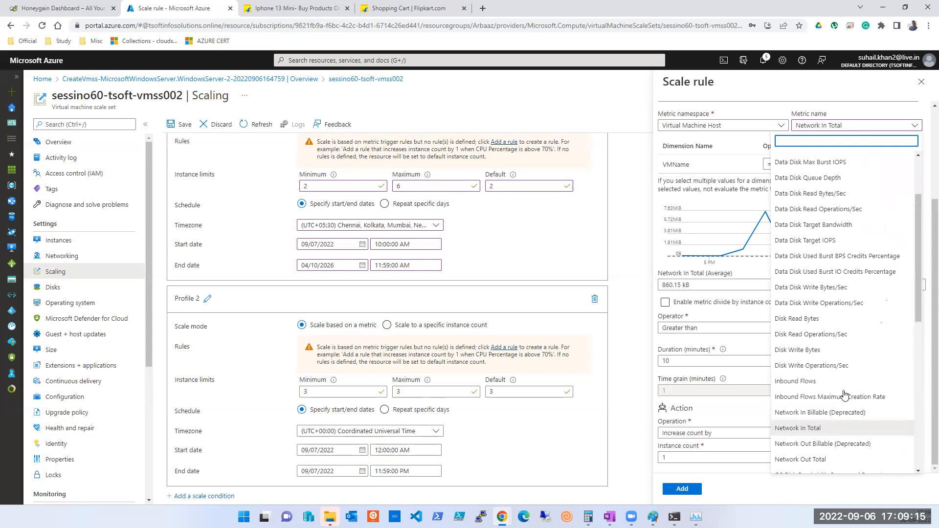
{"action": "left_click", "coordinate": [780, 128]}
{"action": "left_click", "coordinate": [780, 127]}
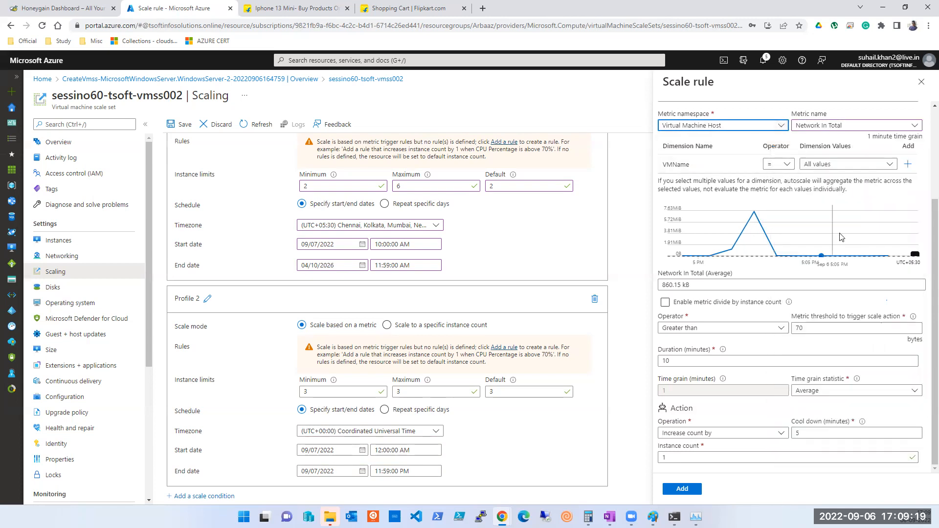
- Try Percentage CPU and Premium OS Disk Cache Read Hit as the scale rule's metric
{"action": "left_click", "coordinate": [846, 131]}
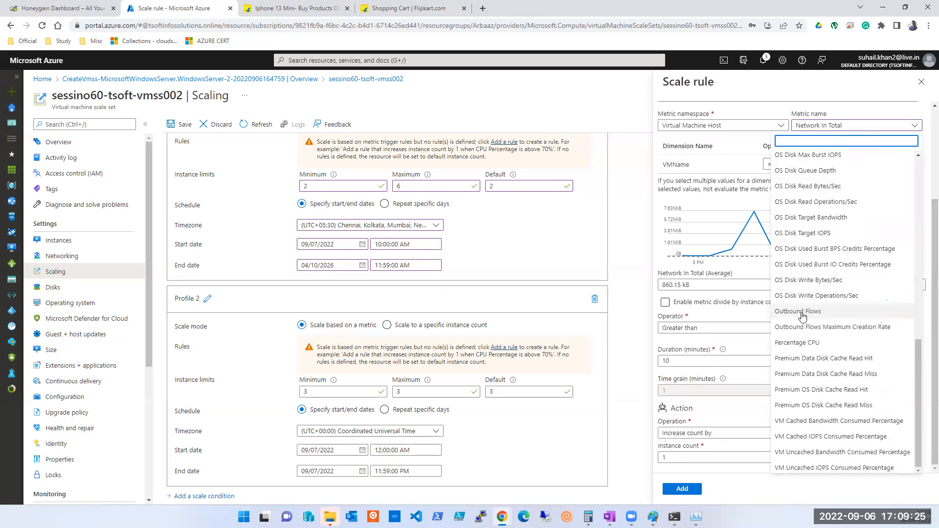
{"action": "left_click", "coordinate": [817, 343]}
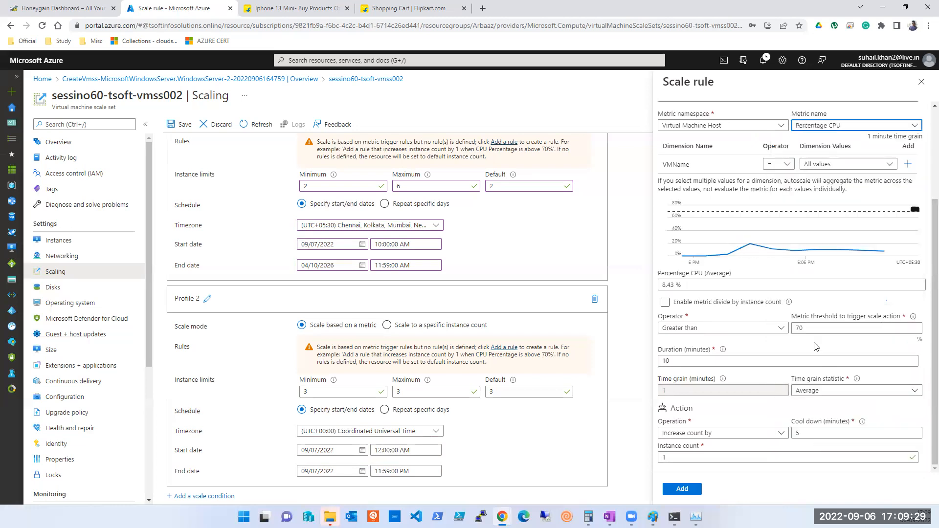
{"action": "left_click", "coordinate": [826, 128]}
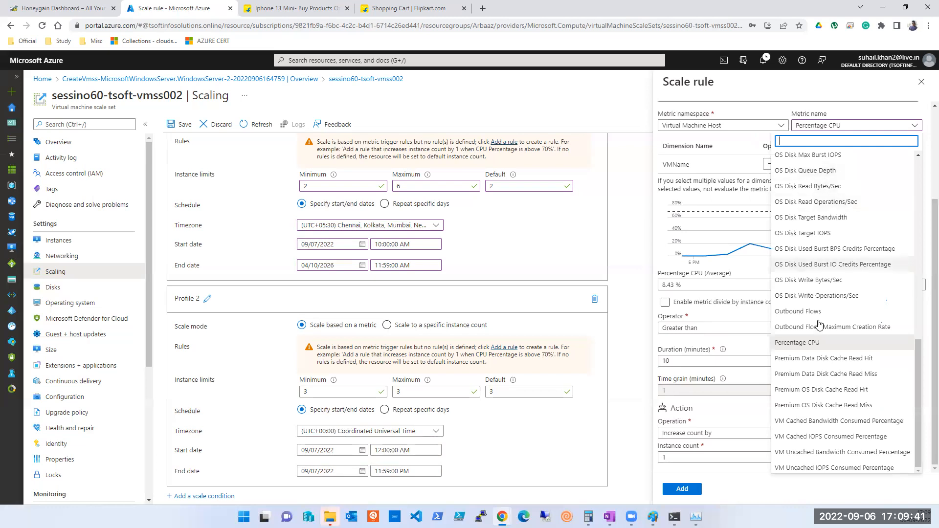
{"action": "left_click", "coordinate": [829, 390]}
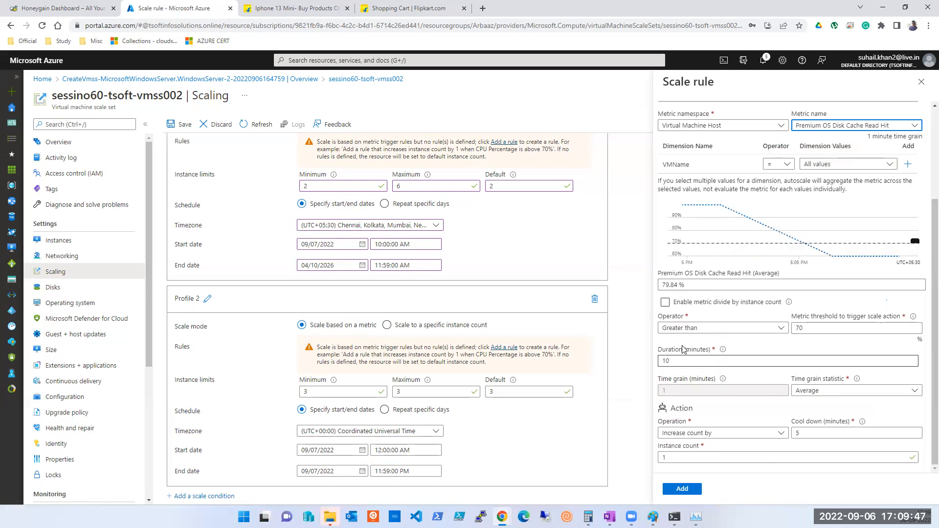
- Look through the available metrics and set the scale rule's metric name to Percentage CPU
{"action": "left_click", "coordinate": [839, 128]}
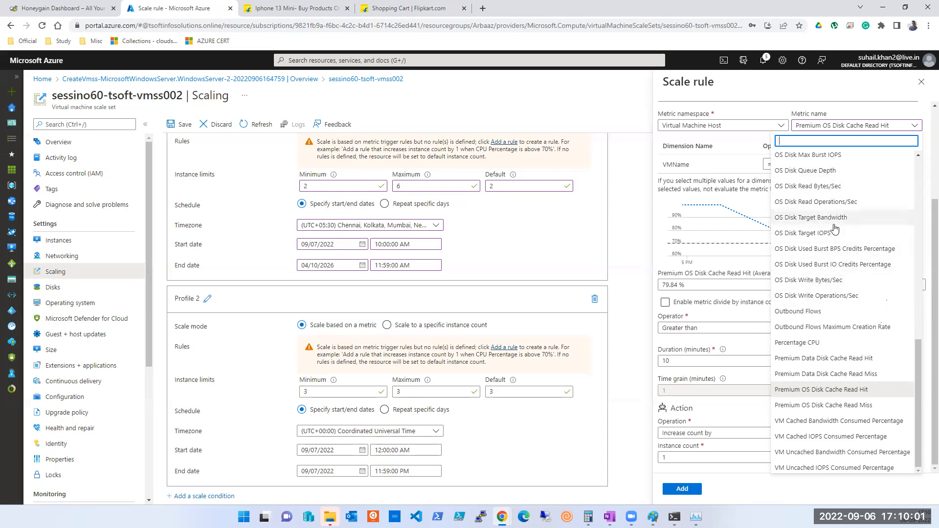
{"action": "scroll", "coordinate": [834, 235], "scroll_direction": "up", "scroll_amount": 3}
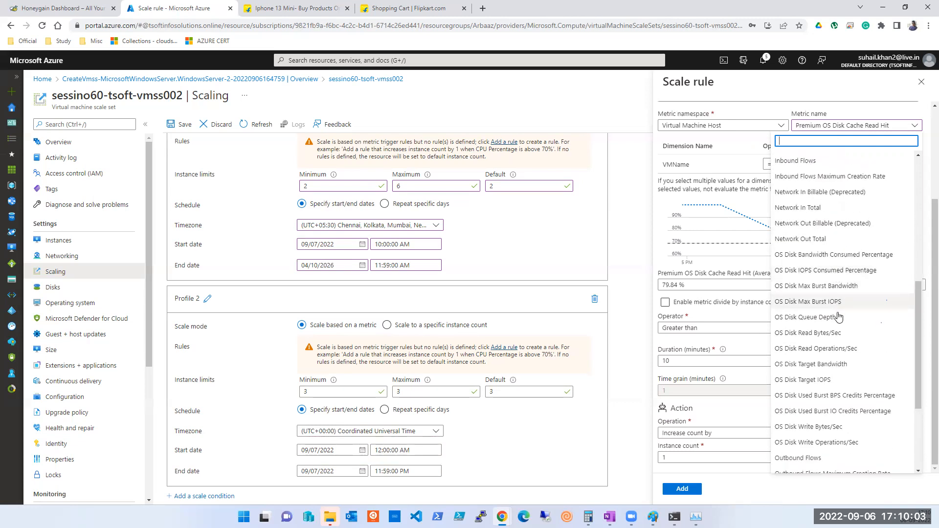
{"action": "scroll", "coordinate": [840, 320], "scroll_direction": "up", "scroll_amount": 2}
{"action": "scroll", "coordinate": [840, 321], "scroll_direction": "up", "scroll_amount": 1}
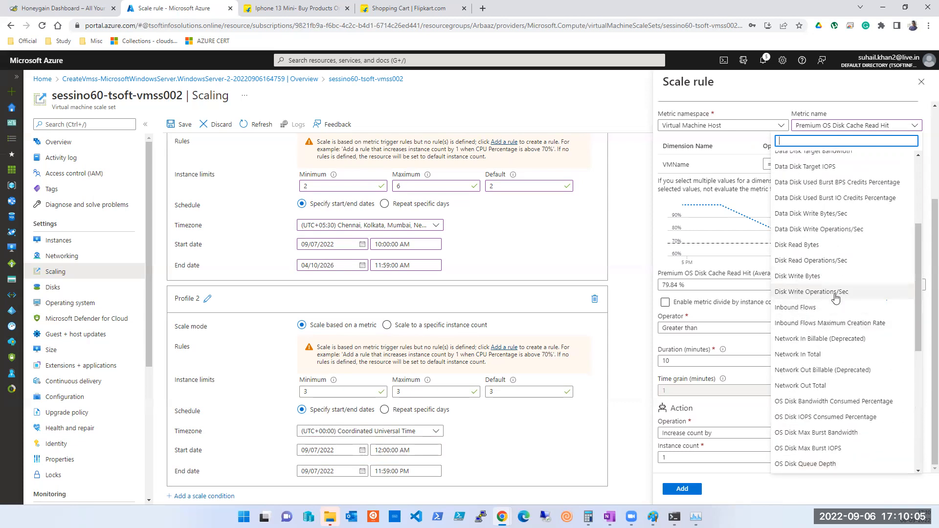
{"action": "scroll", "coordinate": [836, 298], "scroll_direction": "up", "scroll_amount": 2}
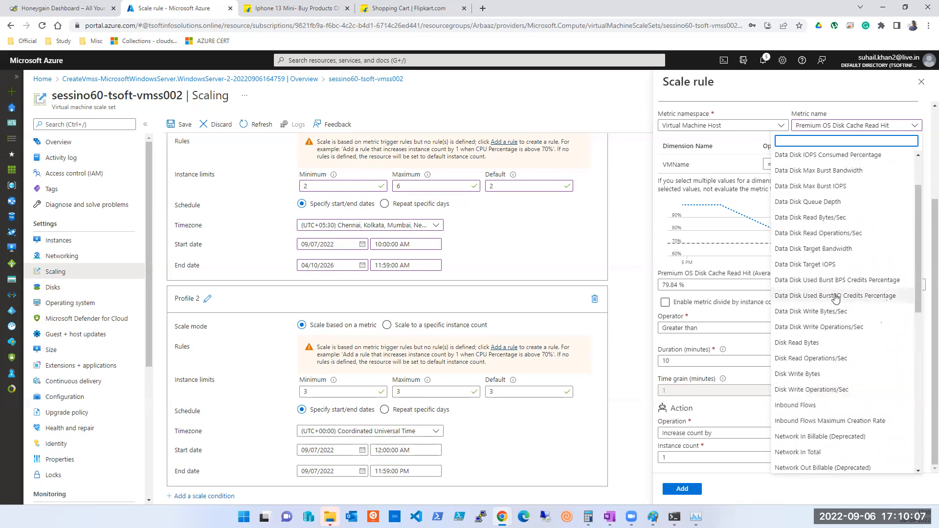
{"action": "scroll", "coordinate": [835, 298], "scroll_direction": "up", "scroll_amount": 2}
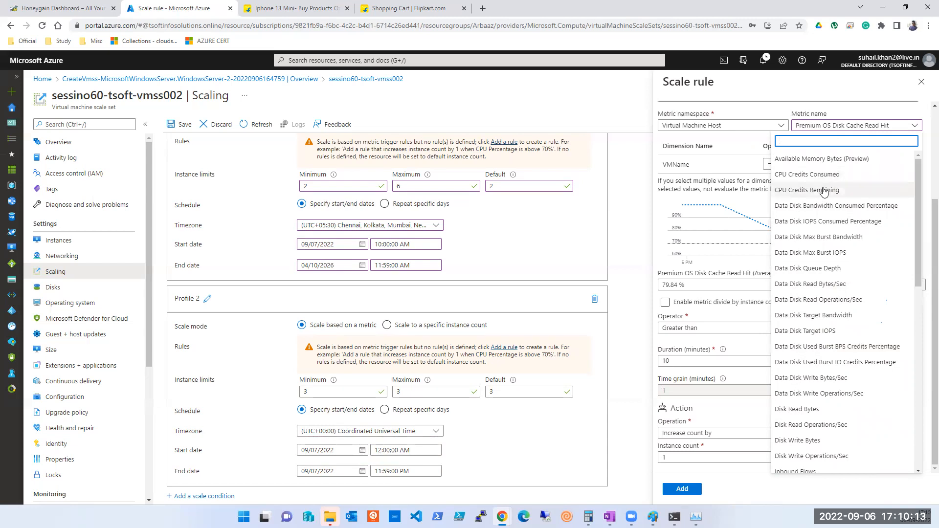
{"action": "scroll", "coordinate": [822, 192], "scroll_direction": "down", "scroll_amount": 4}
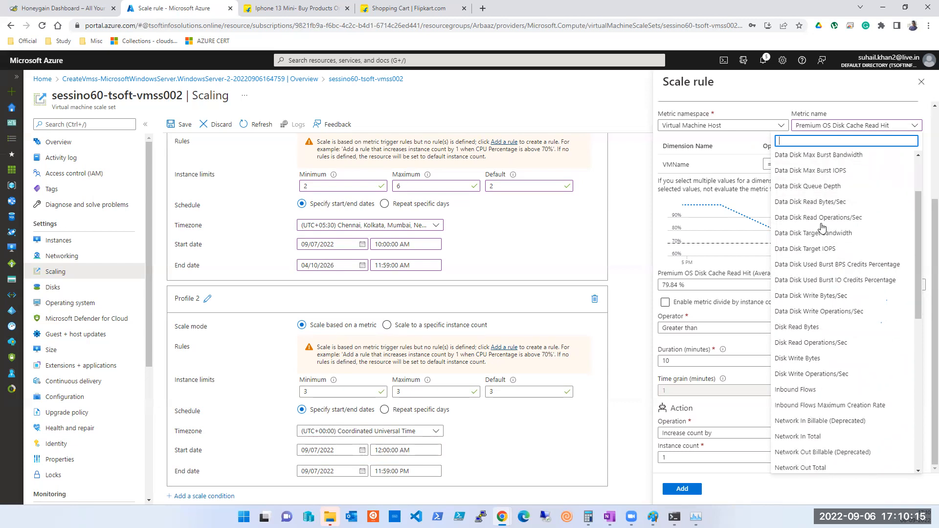
{"action": "scroll", "coordinate": [822, 227], "scroll_direction": "down", "scroll_amount": 3}
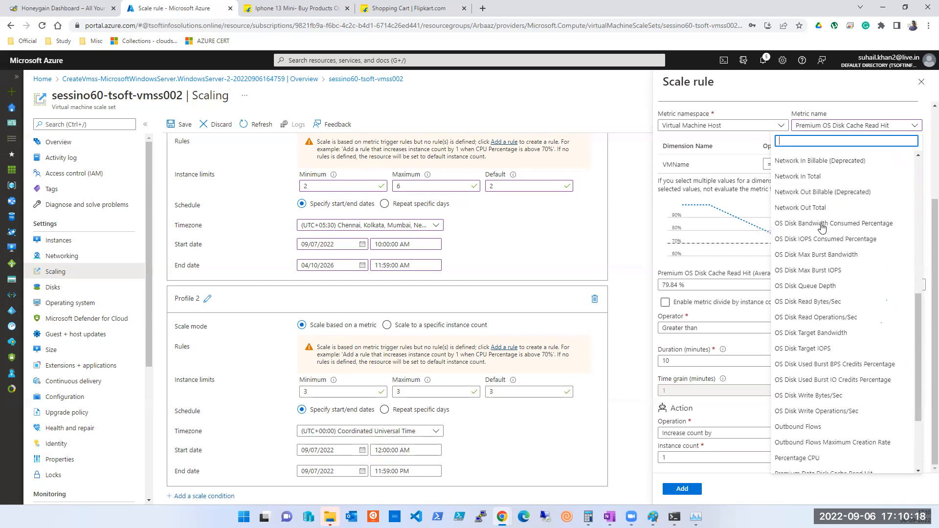
{"action": "left_click", "coordinate": [807, 459]}
- Select both instances, sessino60-tsoft-vmss002_0 and sessino60-tsoft-vmss002_1, as the rule's VMName dimension values
{"action": "left_click", "coordinate": [784, 167]}
{"action": "left_click", "coordinate": [826, 166]}
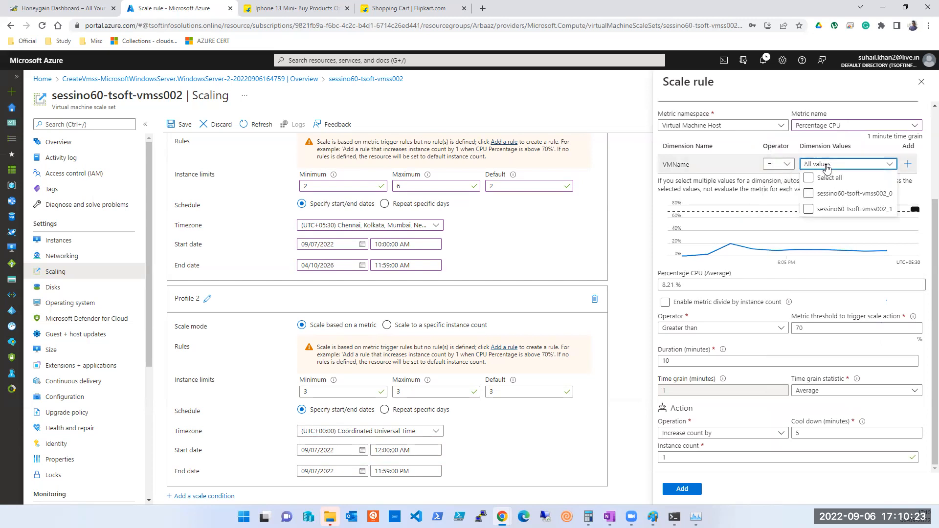
{"action": "left_click", "coordinate": [810, 195]}
{"action": "left_click", "coordinate": [810, 209]}
{"action": "left_click", "coordinate": [810, 179]}
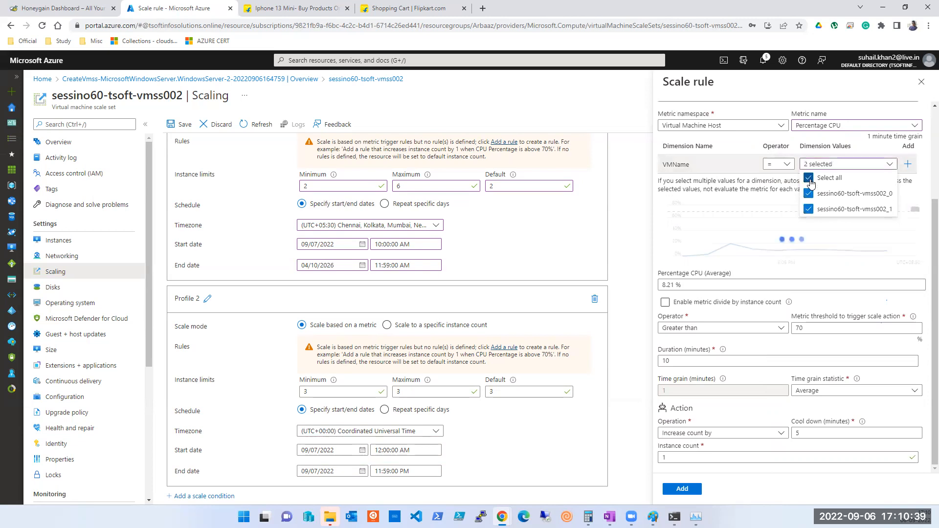
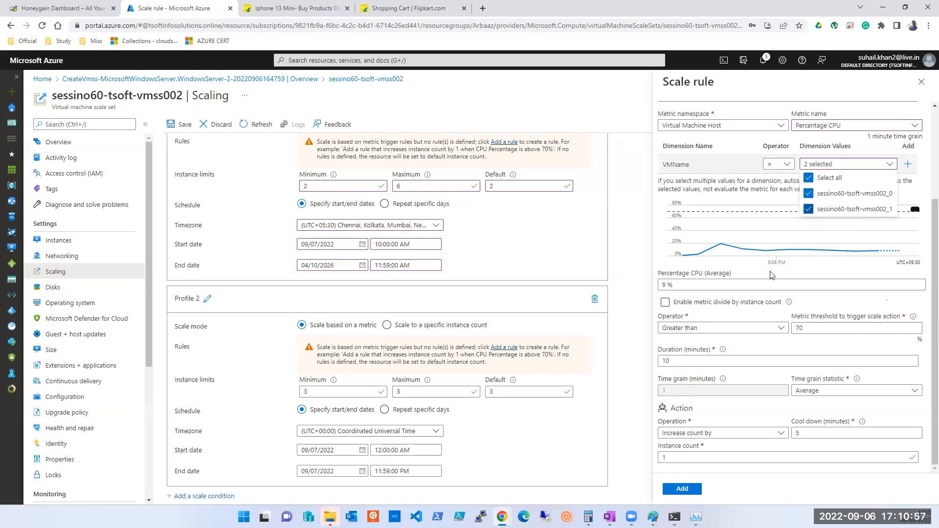
{"action": "double_click", "coordinate": [719, 288]}
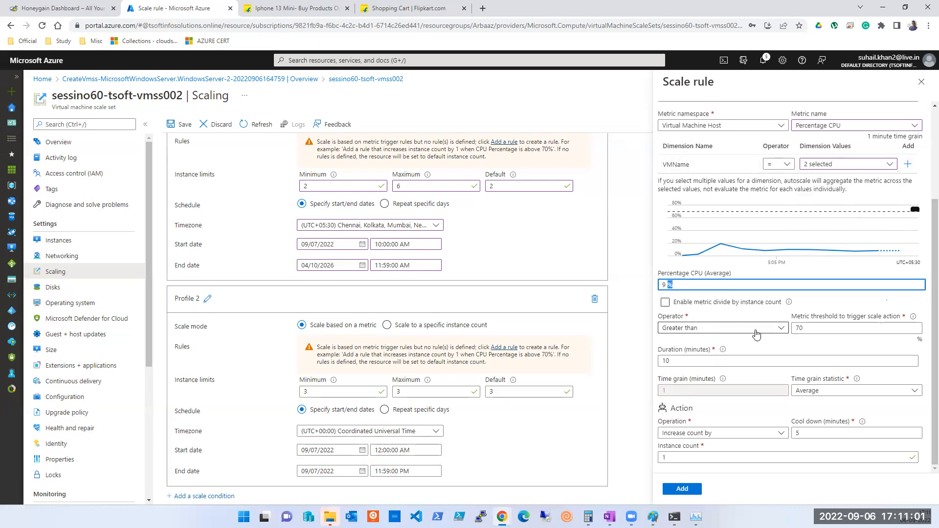
- Review the CPU rule's 10-minute duration and instance count of 1, and add the scale-out rule to Profile 2
{"action": "double_click", "coordinate": [678, 361]}
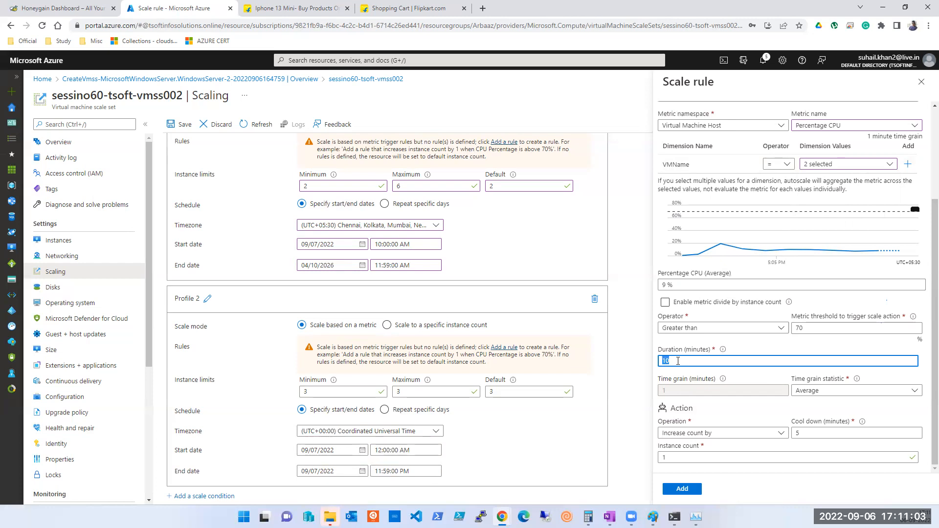
{"action": "left_click", "coordinate": [710, 404]}
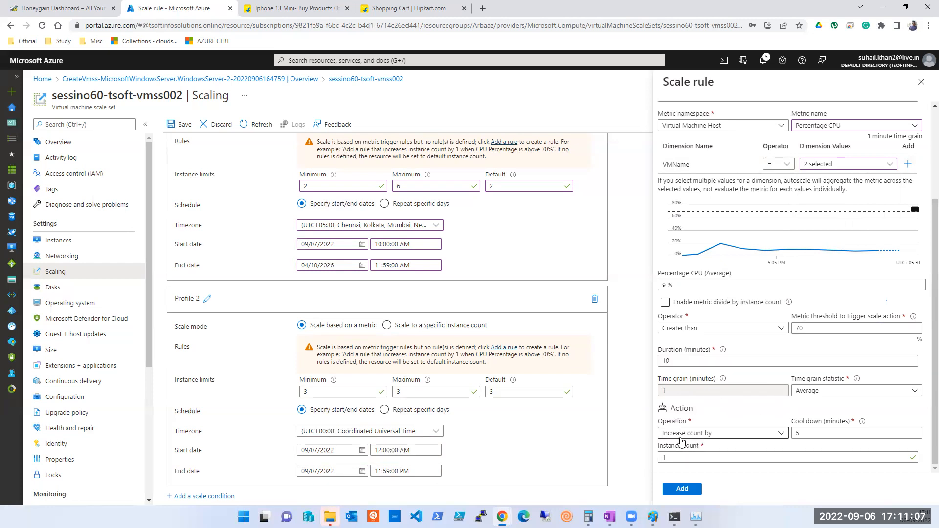
{"action": "double_click", "coordinate": [671, 458]}
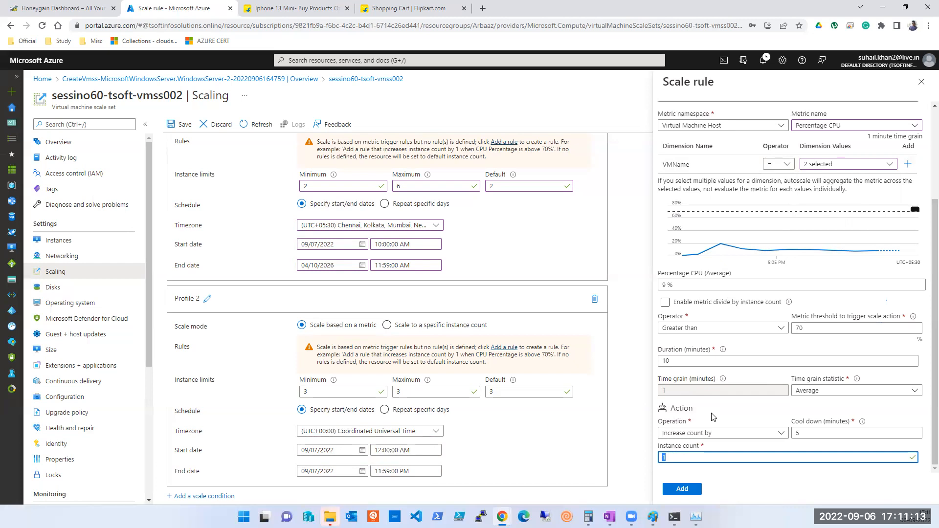
{"action": "left_click", "coordinate": [684, 491]}
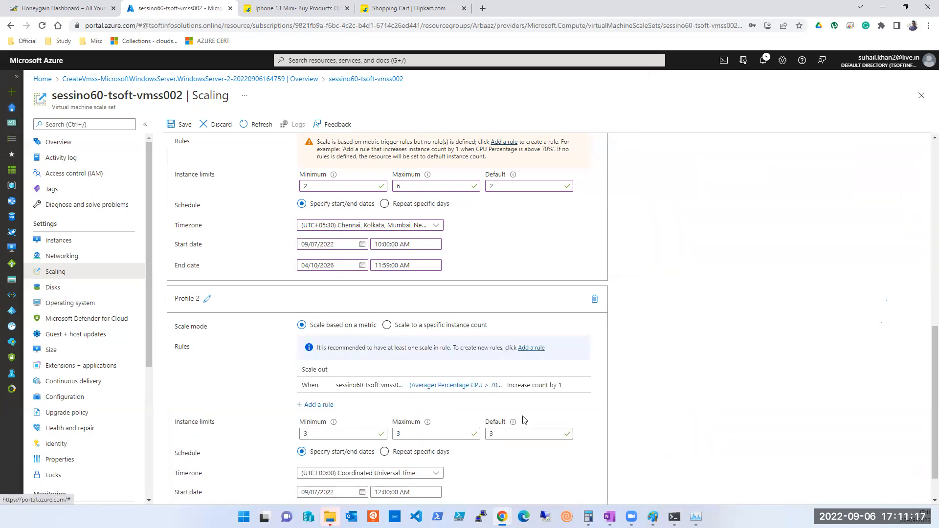
- Start another rule for Profile 2 and set its metric name to Available Memory Bytes (Preview)
{"action": "left_click", "coordinate": [319, 405]}
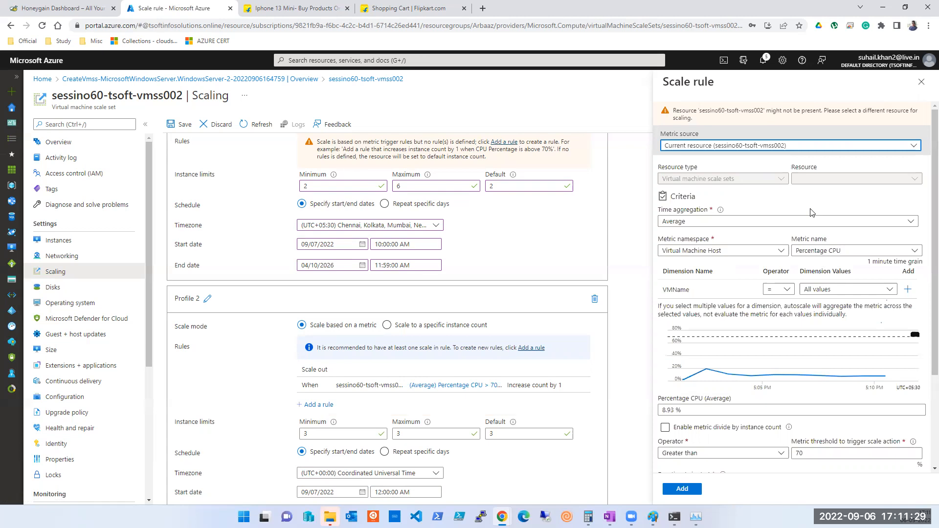
{"action": "left_click", "coordinate": [832, 251]}
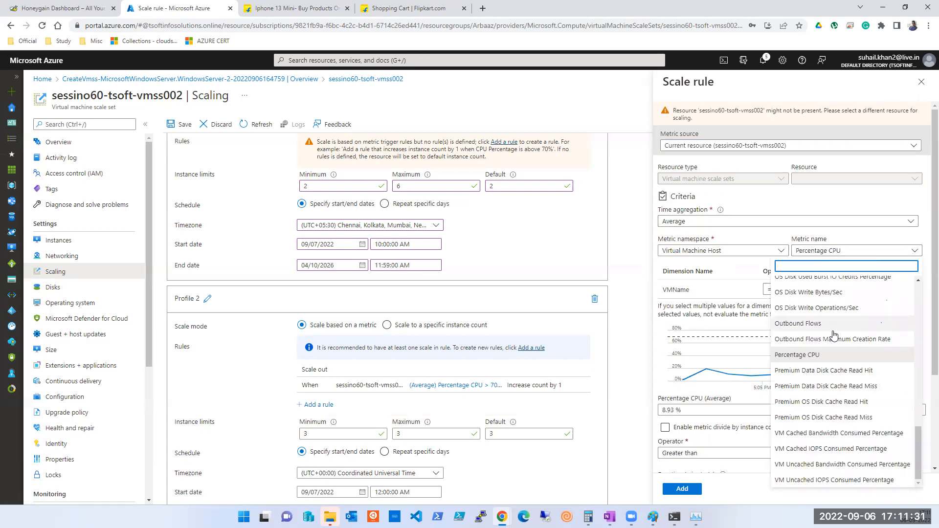
{"action": "scroll", "coordinate": [835, 342], "scroll_direction": "up", "scroll_amount": 4}
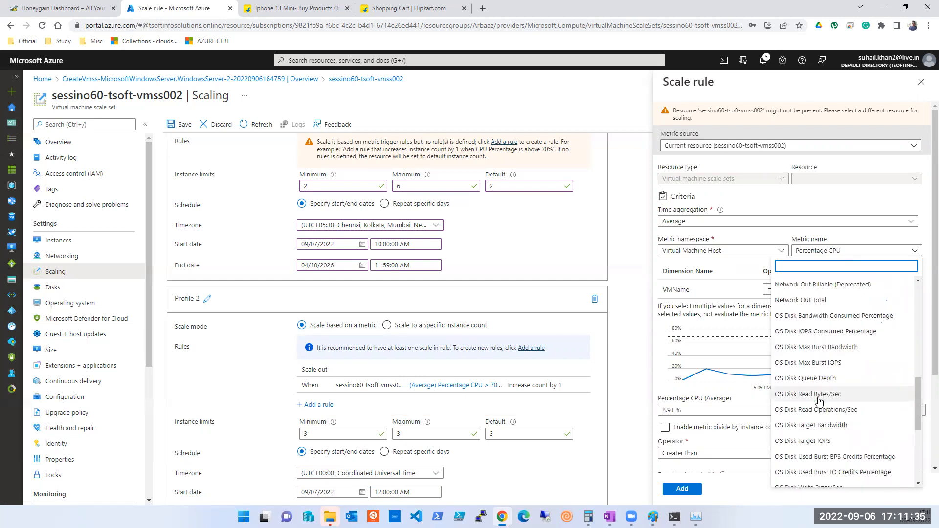
{"action": "scroll", "coordinate": [816, 394], "scroll_direction": "up", "scroll_amount": 1}
{"action": "scroll", "coordinate": [814, 369], "scroll_direction": "up", "scroll_amount": 2}
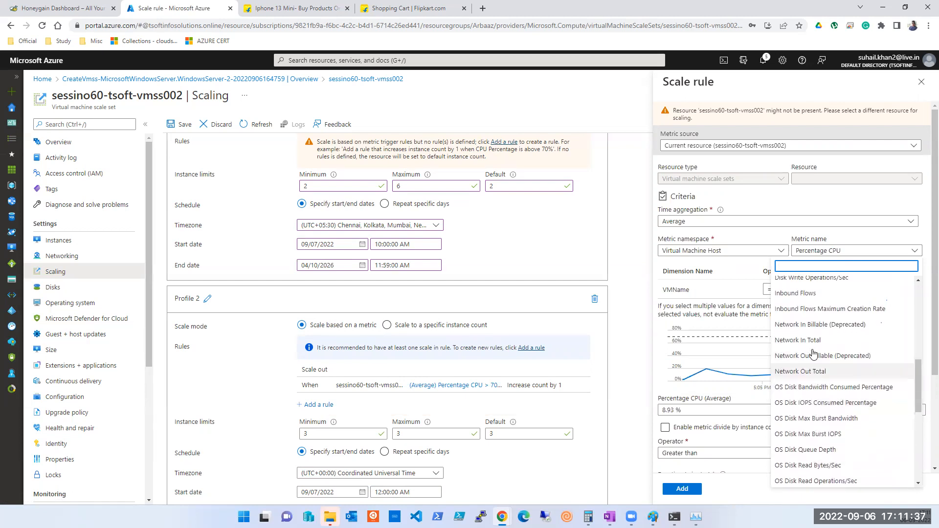
{"action": "scroll", "coordinate": [813, 353], "scroll_direction": "up", "scroll_amount": 5}
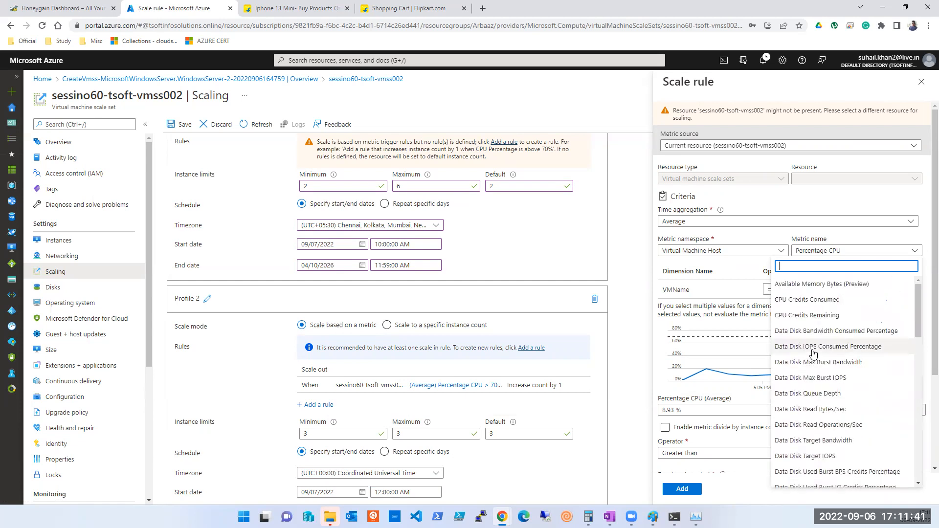
{"action": "key", "text": "Escape"}
{"action": "key", "text": "Home"}
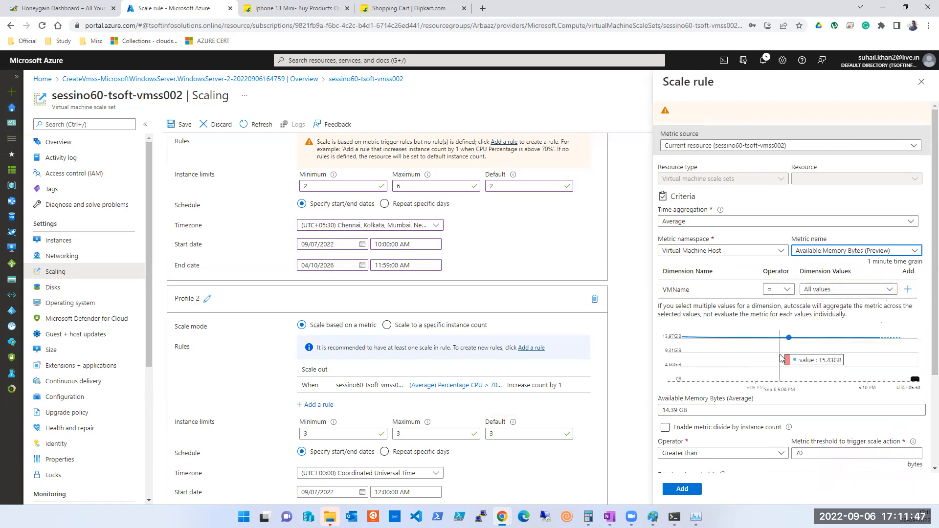
{"action": "left_click", "coordinate": [908, 289]}
{"action": "left_click", "coordinate": [874, 382]}
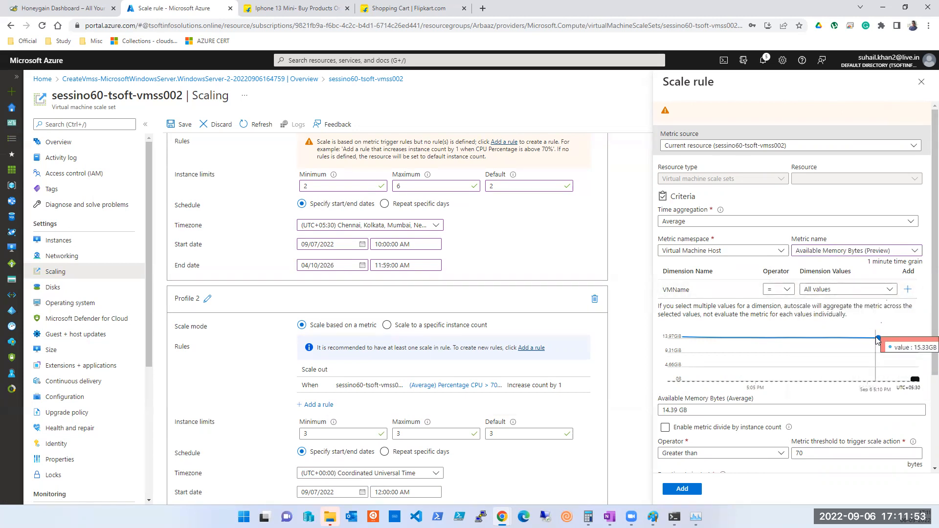
- Set the memory rule's metric threshold to trigger the scale action to 50 bytes
{"action": "scroll", "coordinate": [831, 353], "scroll_direction": "down", "scroll_amount": 3}
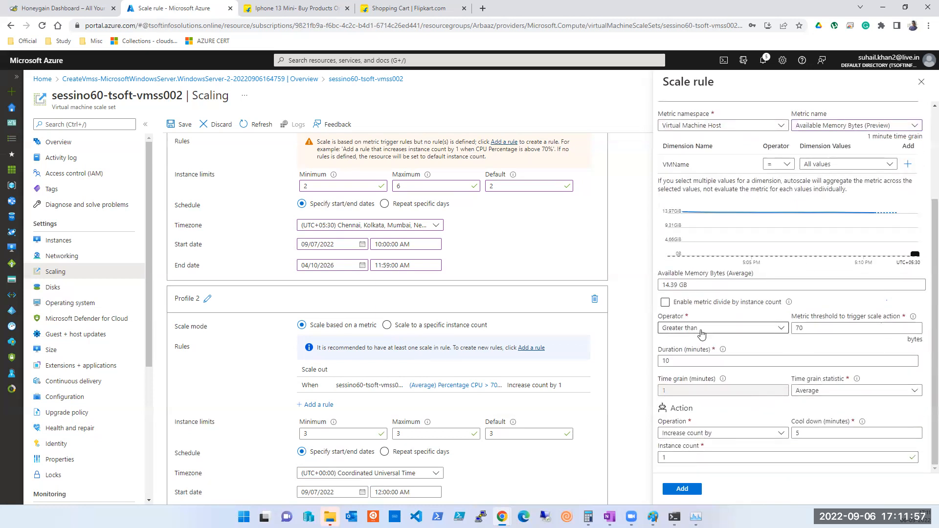
{"action": "double_click", "coordinate": [806, 329]}
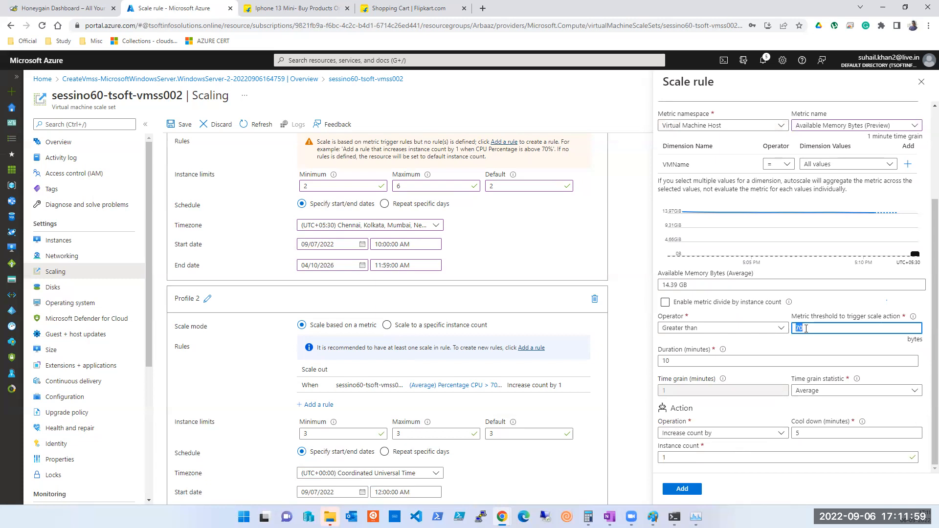
{"action": "type", "text": "50"}
{"action": "left_click", "coordinate": [744, 357]}
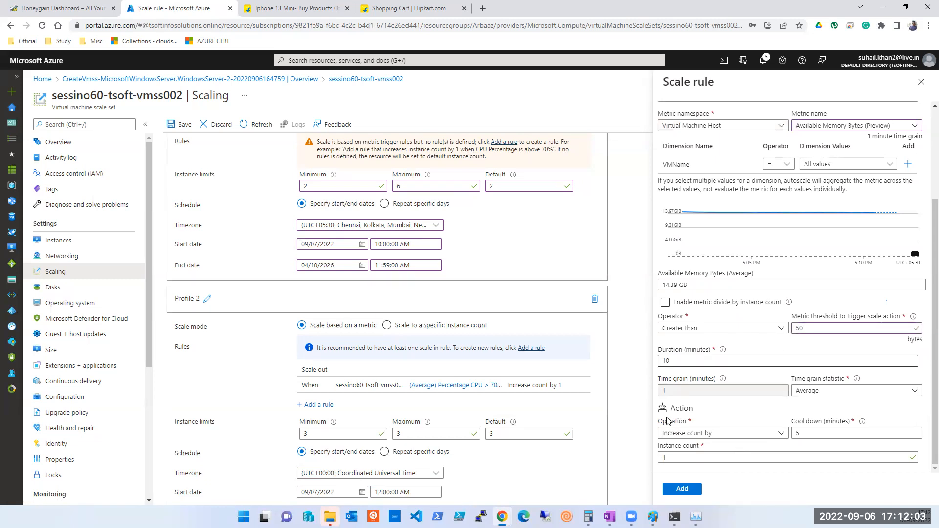
- Bring up Task Manager, sort the processes by memory usage, and move its window clear of the scale rule settings
{"action": "left_click", "coordinate": [695, 516]}
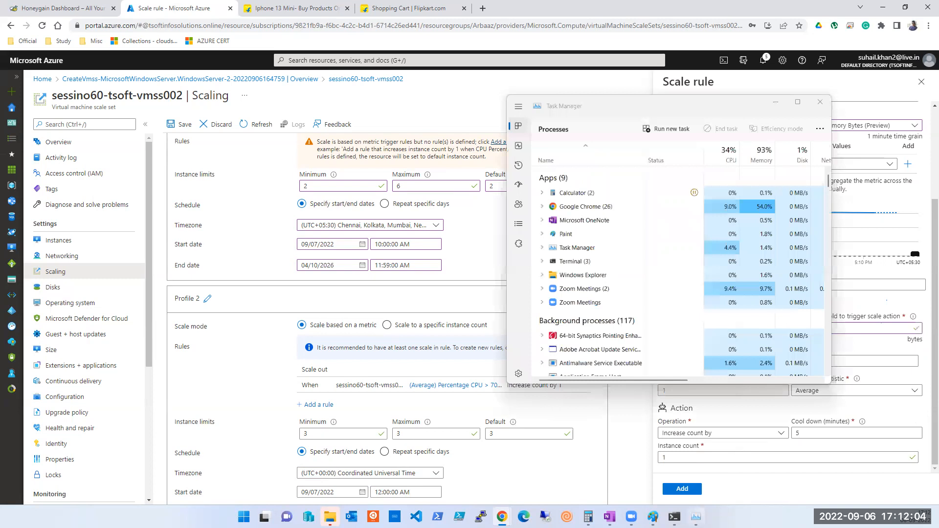
{"action": "left_click", "coordinate": [755, 161]}
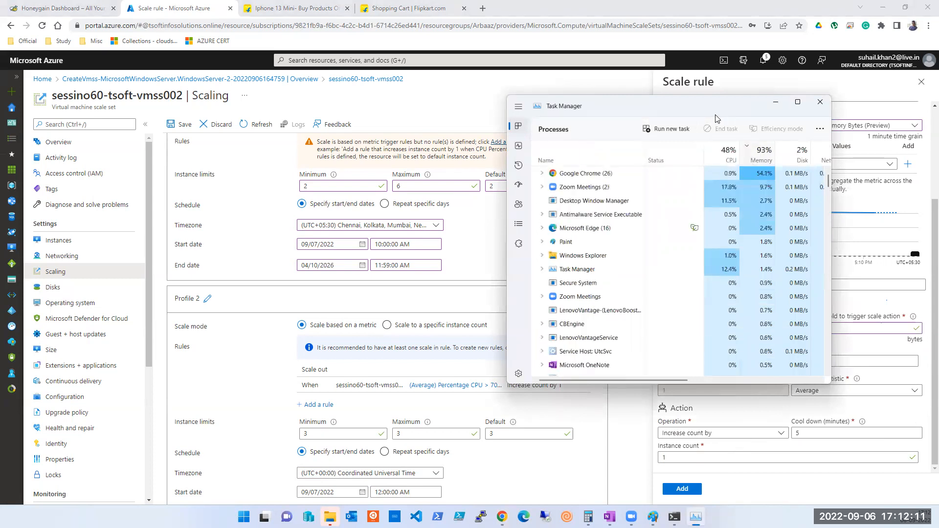
{"action": "left_click_drag", "start_coordinate": [697, 104], "coordinate": [377, 82]}
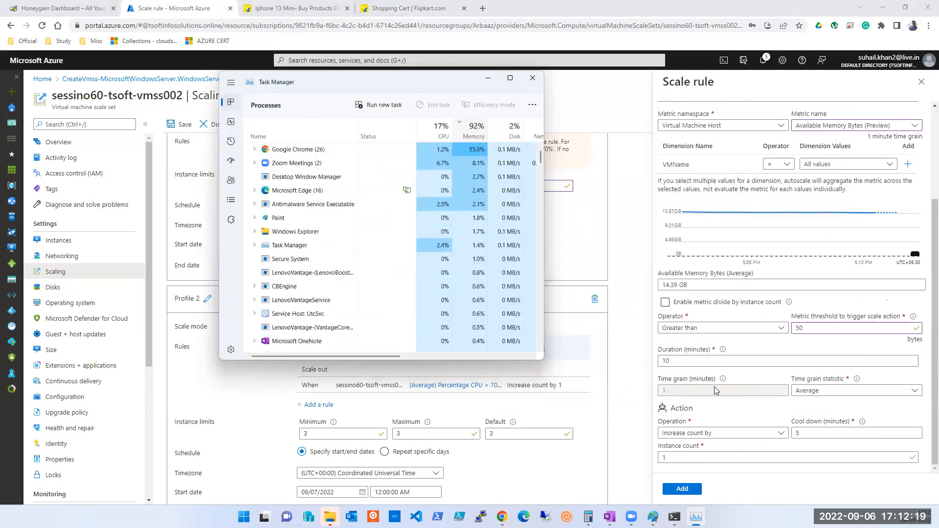
- Add the Available Memory Bytes rule to Profile 2 without creating a further rule
{"action": "left_click", "coordinate": [684, 489]}
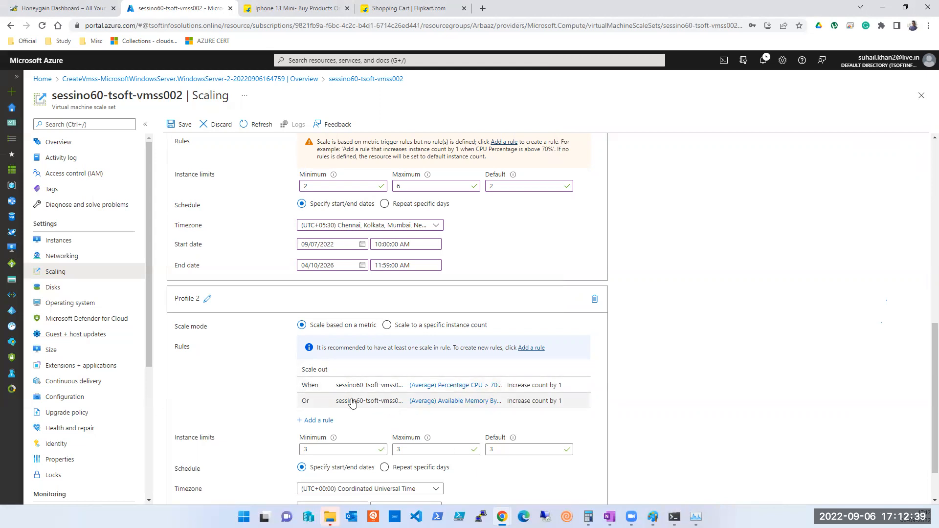
{"action": "left_click", "coordinate": [319, 424]}
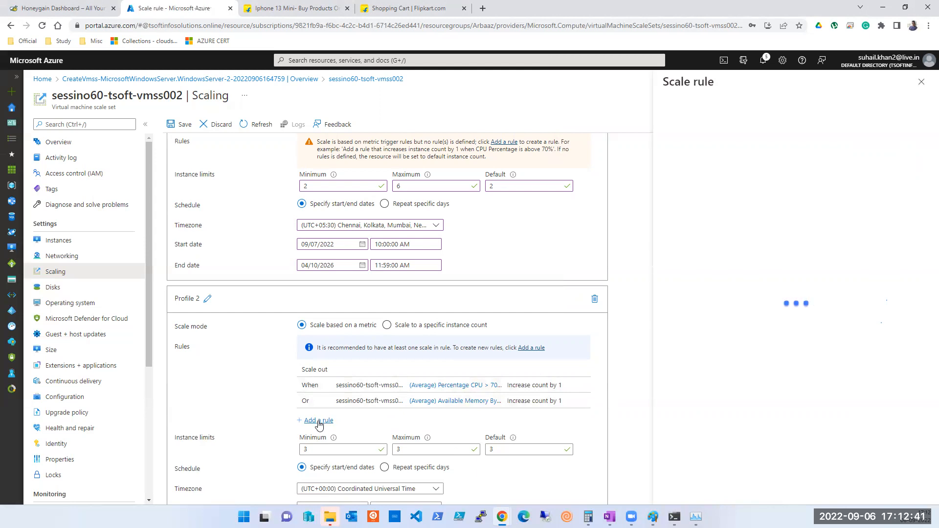
{"action": "left_click", "coordinate": [923, 82]}
- Review the scale conditions and try to save the scale set's autoscale configuration
{"action": "scroll", "coordinate": [416, 365], "scroll_direction": "down", "scroll_amount": 1}
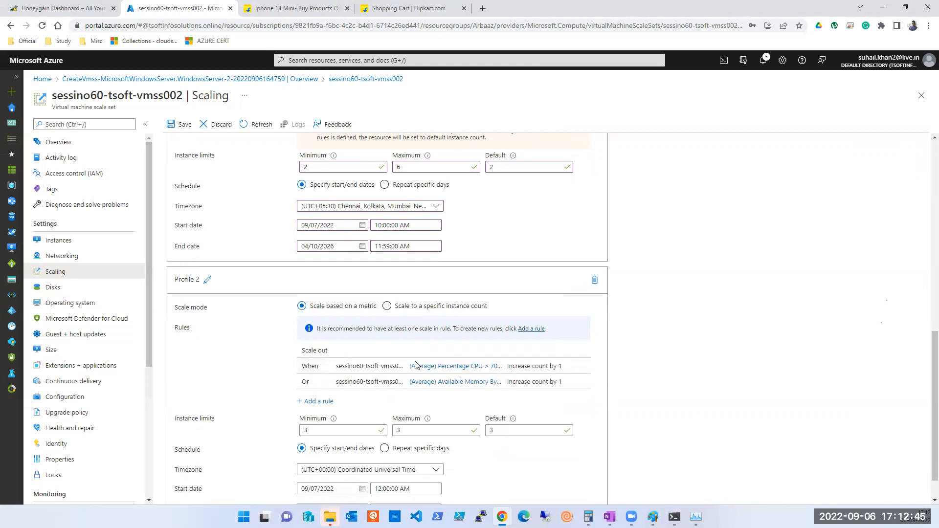
{"action": "scroll", "coordinate": [415, 365], "scroll_direction": "down", "scroll_amount": 2}
{"action": "scroll", "coordinate": [417, 368], "scroll_direction": "up", "scroll_amount": 15}
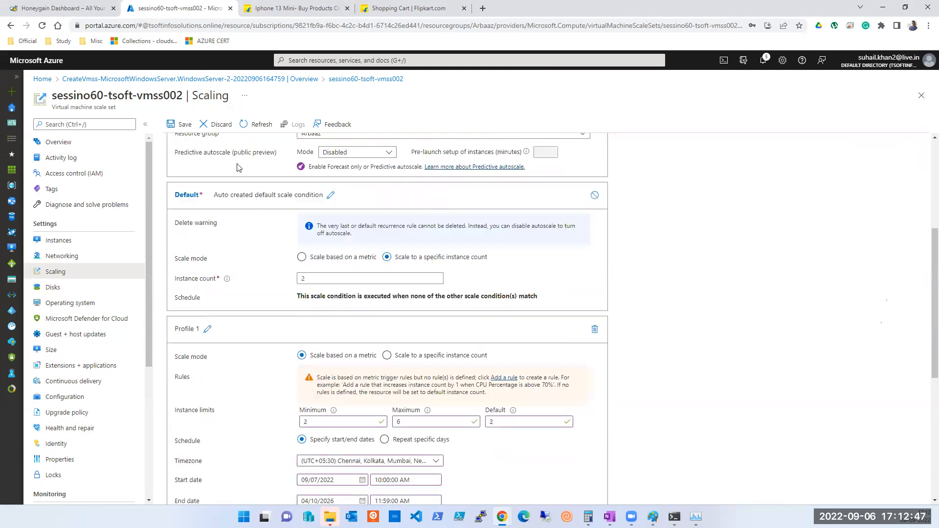
{"action": "left_click", "coordinate": [180, 124]}
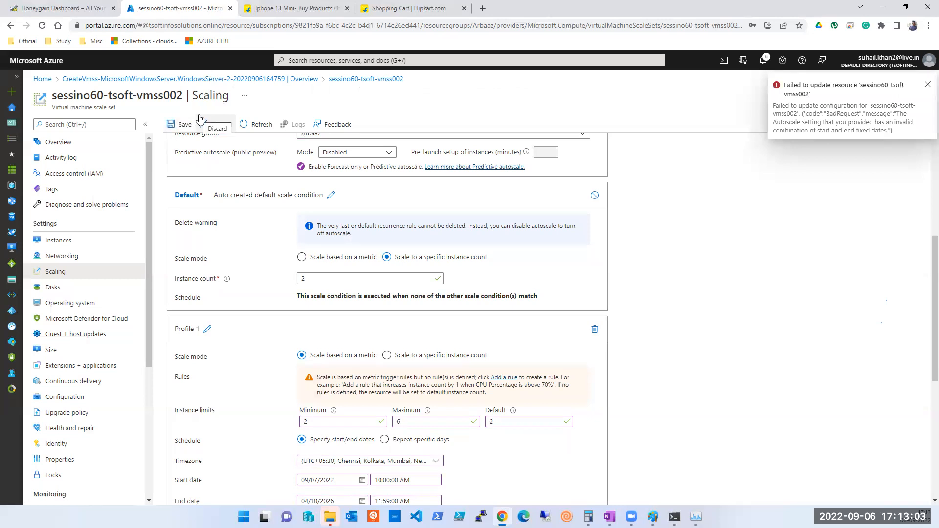
- Check Profile 2's schedule and read the portal notification about the scale set's configuration update
{"action": "scroll", "coordinate": [369, 291], "scroll_direction": "down", "scroll_amount": 5}
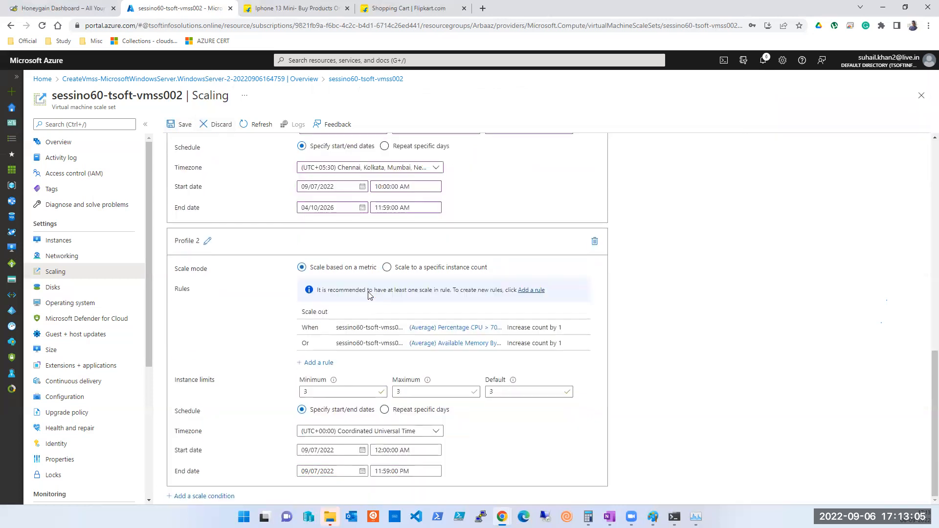
{"action": "left_click", "coordinate": [764, 62]}
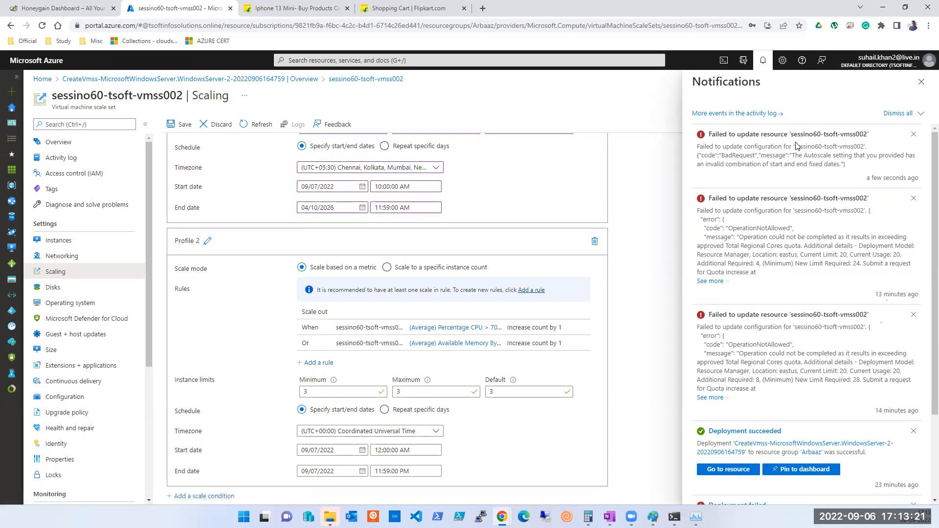
{"action": "left_click", "coordinate": [921, 82]}
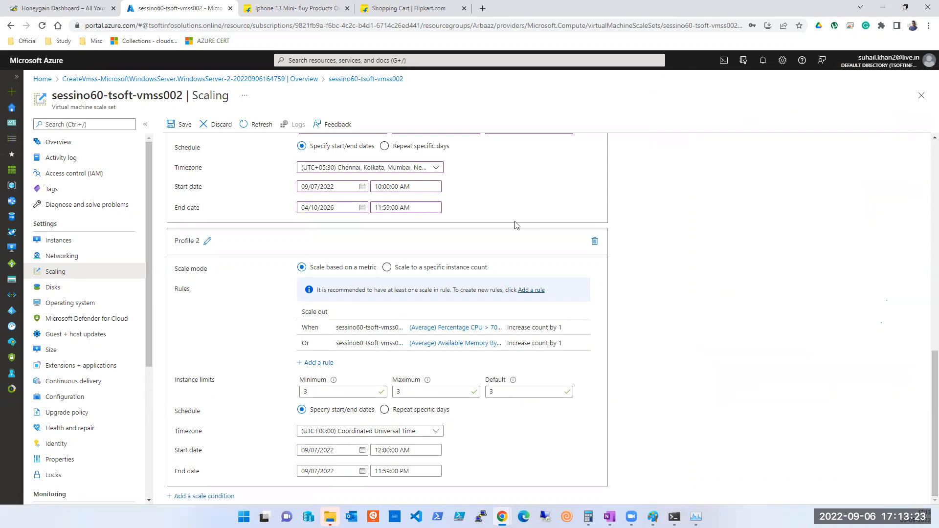
{"action": "scroll", "coordinate": [504, 229], "scroll_direction": "up", "scroll_amount": 5}
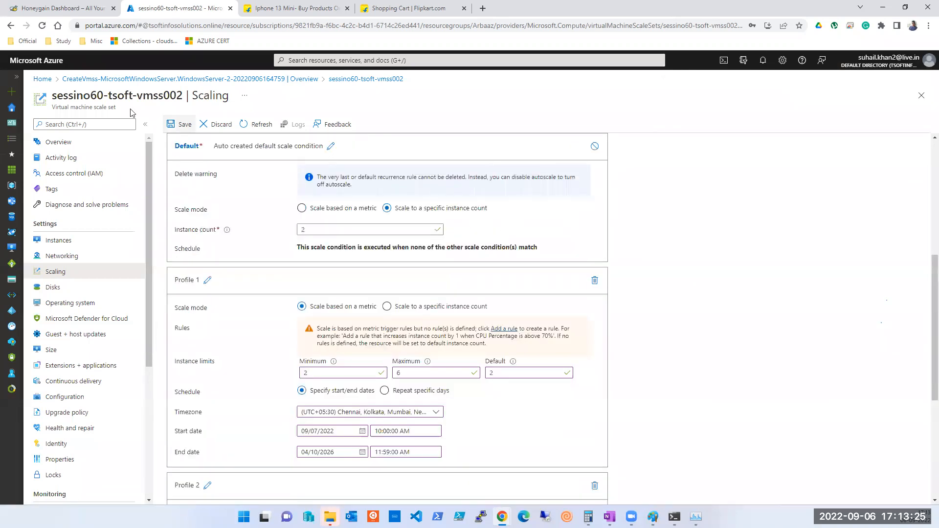
- View the scale set's overview, reopen sessino60-tsoft-vmss002 from the virtual machine scale sets list, and view its instances
{"action": "left_click", "coordinate": [45, 144]}
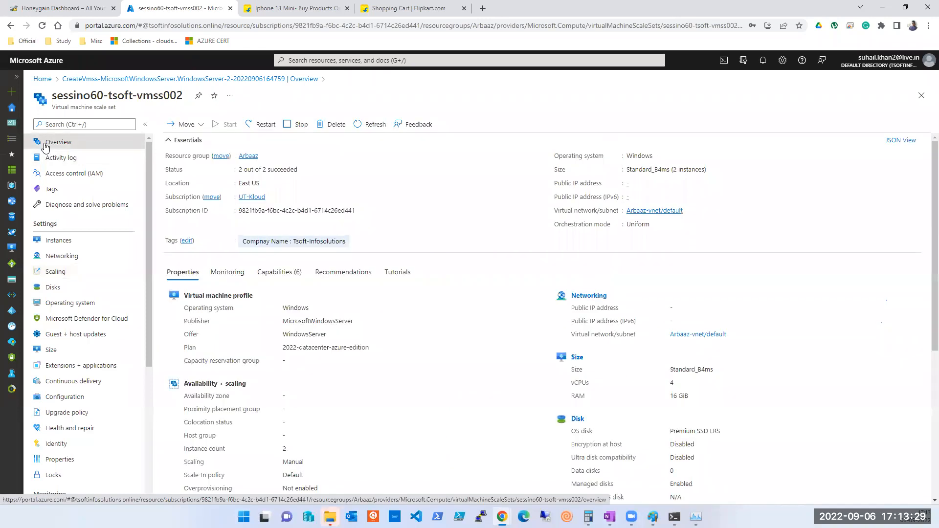
{"action": "left_click", "coordinate": [326, 60]}
{"action": "left_click", "coordinate": [309, 213]}
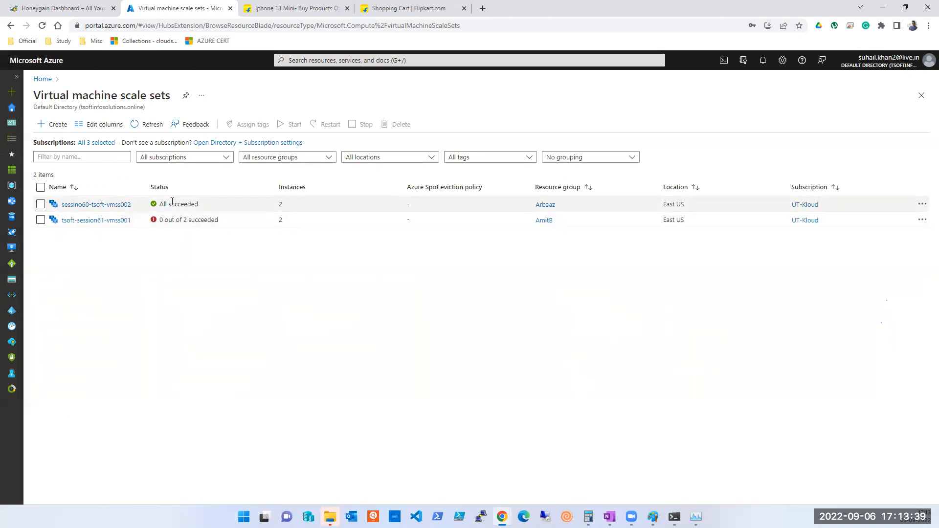
{"action": "left_click", "coordinate": [100, 205]}
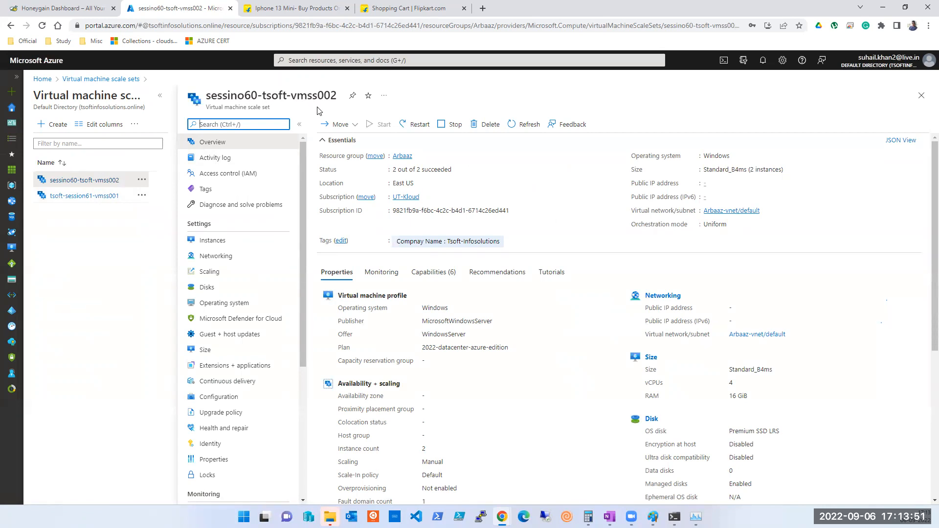
{"action": "left_click", "coordinate": [211, 241]}
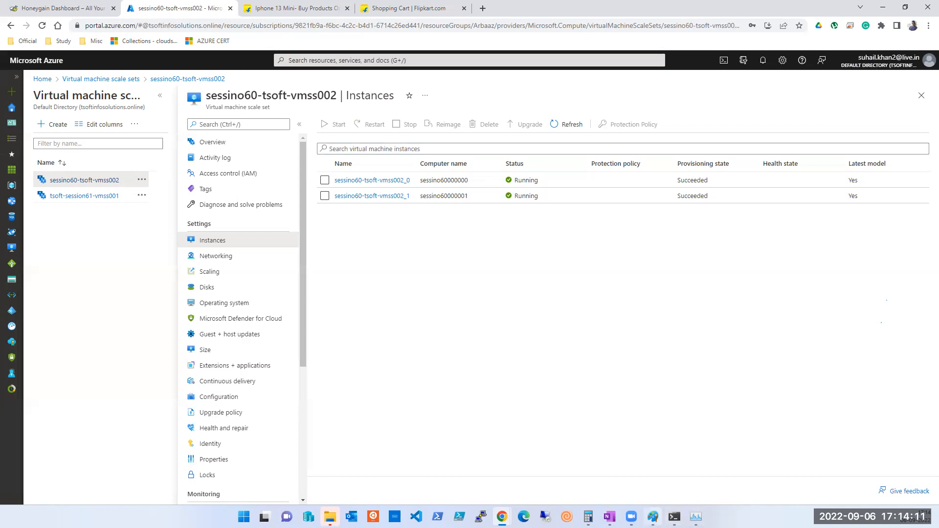
- Switch to the architecture diagram in Paint and return to the scale set's instances in the Azure portal
{"action": "left_click", "coordinate": [653, 516]}
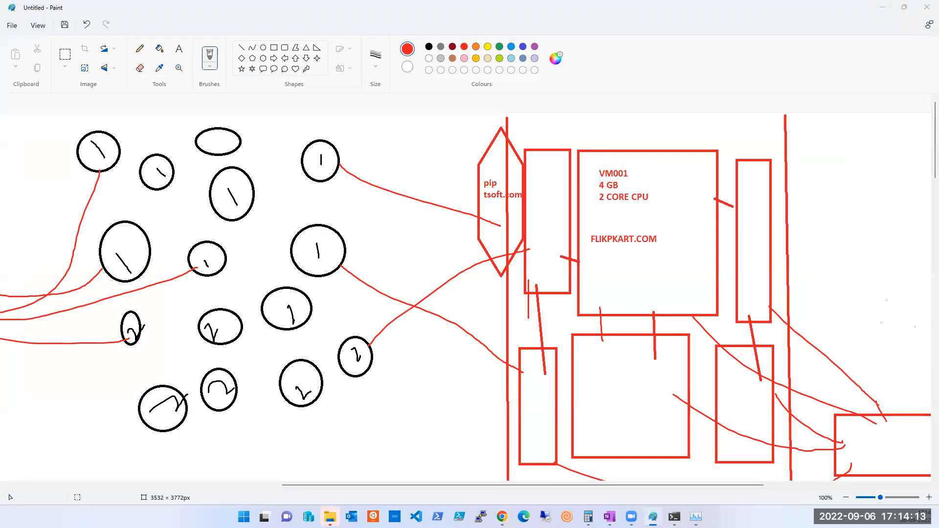
{"action": "key", "text": "alt+Tab"}
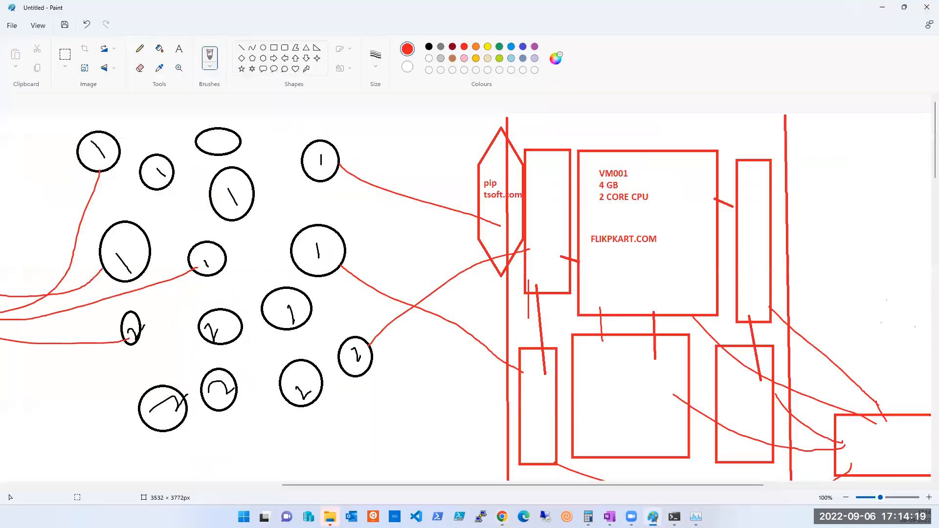
{"action": "left_click", "coordinate": [653, 517]}
{"action": "left_click", "coordinate": [653, 516]}
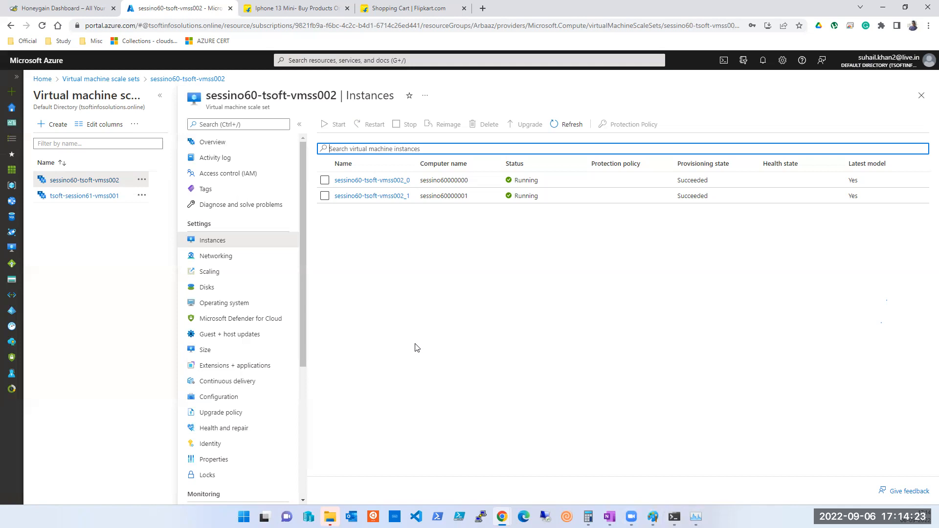
- Open the scale set's Extensions + applications page and view the gallery of extensions available to install
{"action": "left_click", "coordinate": [228, 367]}
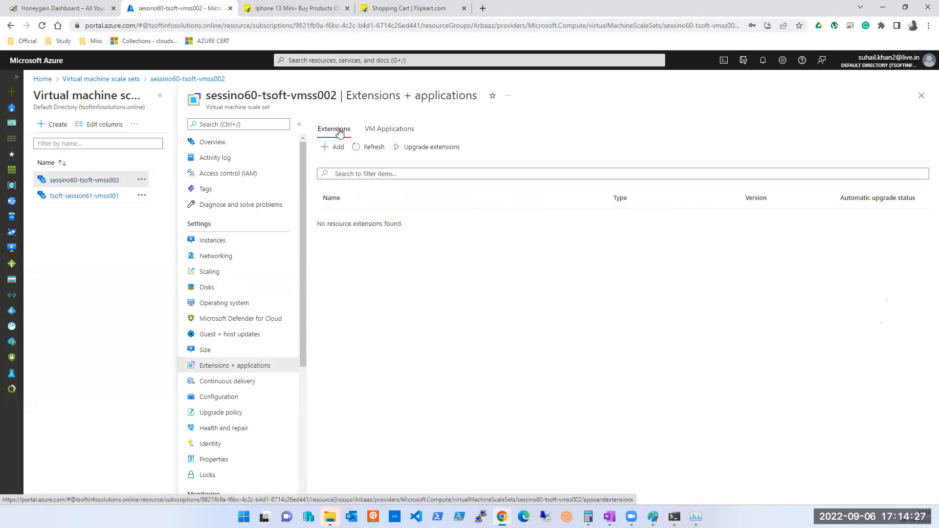
{"action": "left_click", "coordinate": [340, 147]}
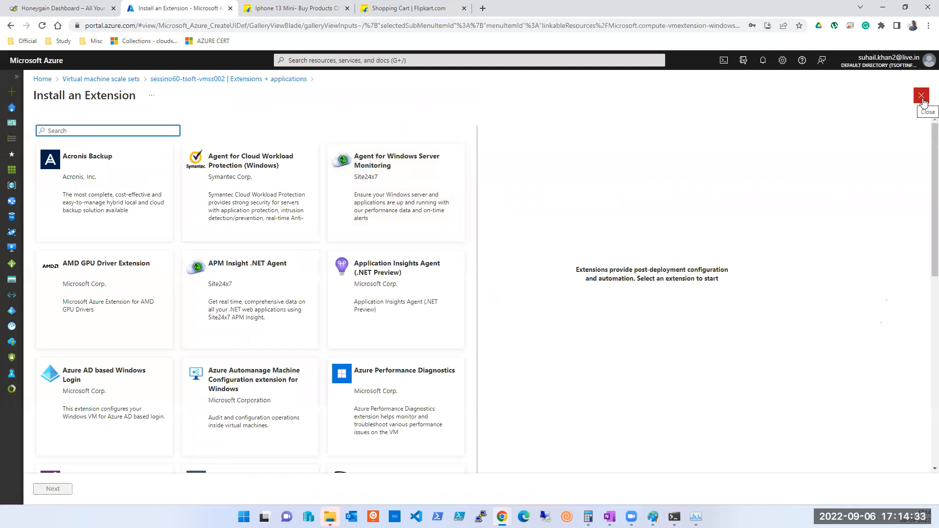
- Close the extension gallery and view the scale set's Configuration settings
{"action": "left_click", "coordinate": [922, 96]}
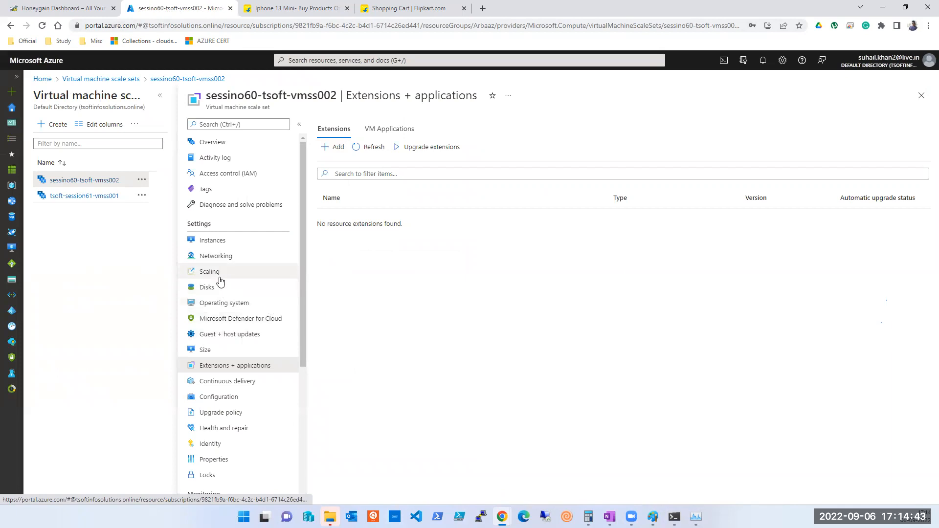
{"action": "scroll", "coordinate": [235, 416], "scroll_direction": "down", "scroll_amount": 2}
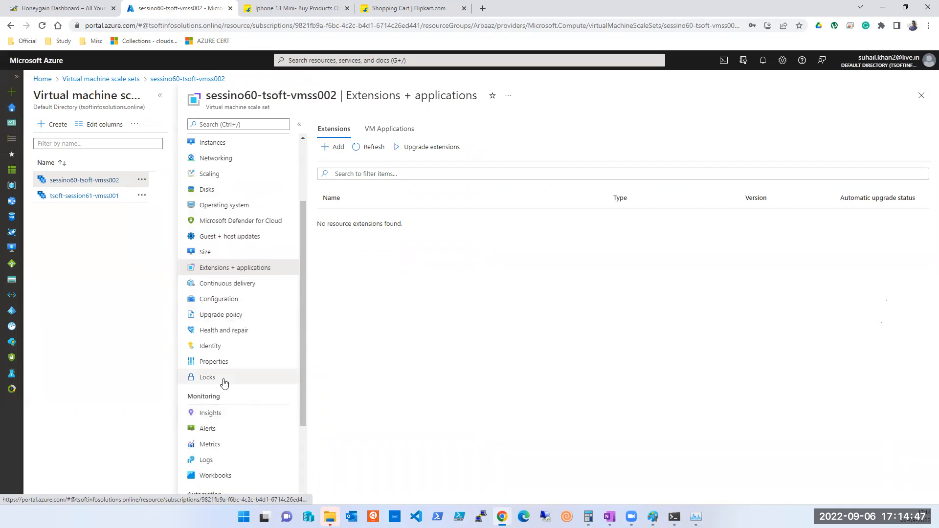
{"action": "scroll", "coordinate": [224, 383], "scroll_direction": "down", "scroll_amount": 1}
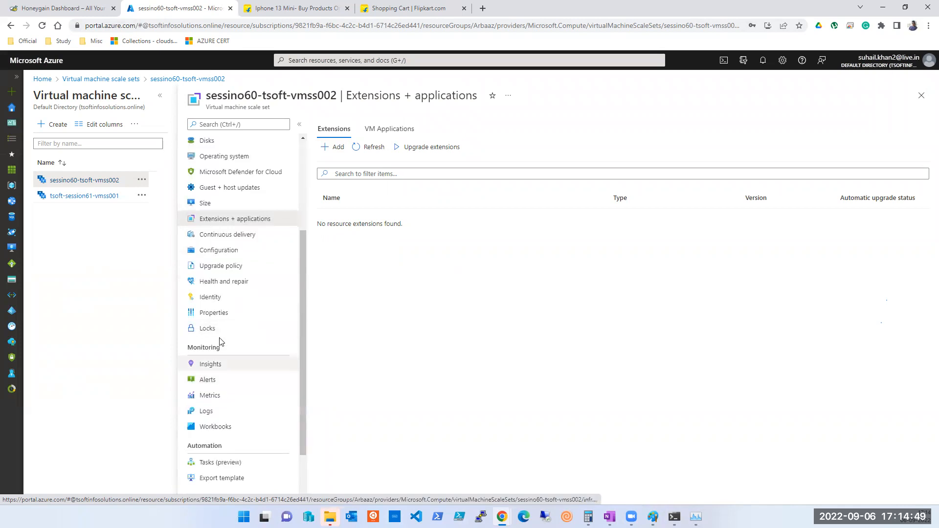
{"action": "scroll", "coordinate": [214, 290], "scroll_direction": "up", "scroll_amount": 1}
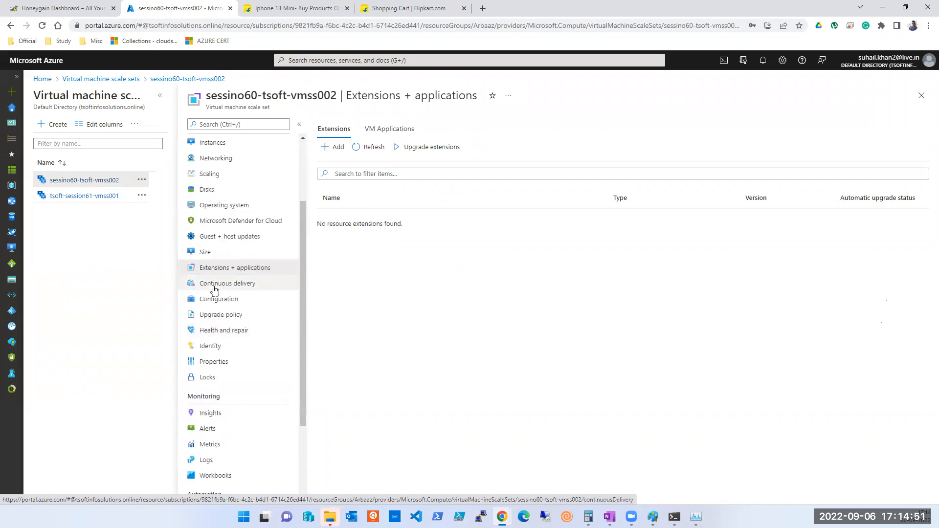
{"action": "left_click", "coordinate": [214, 290]}
{"action": "left_click", "coordinate": [219, 302]}
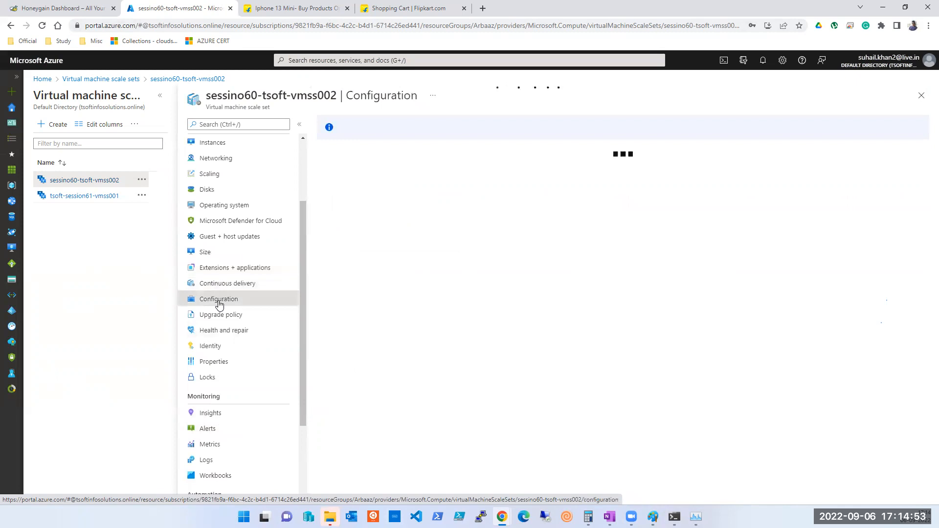
{"action": "scroll", "coordinate": [223, 318], "scroll_direction": "up", "scroll_amount": 1}
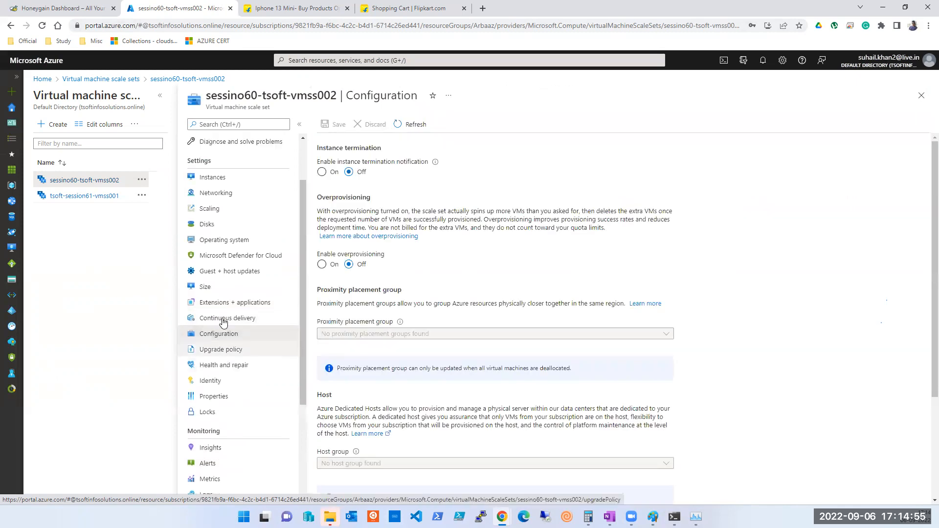
{"action": "scroll", "coordinate": [223, 321], "scroll_direction": "up", "scroll_amount": 1}
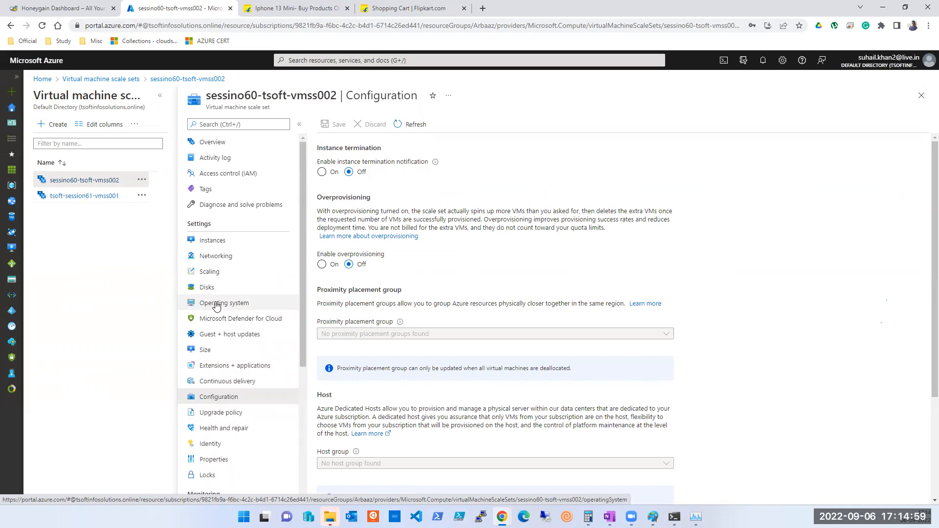
- Return to the scale set's Extensions + applications page and check its VM Applications and Extensions lists
{"action": "left_click", "coordinate": [231, 373]}
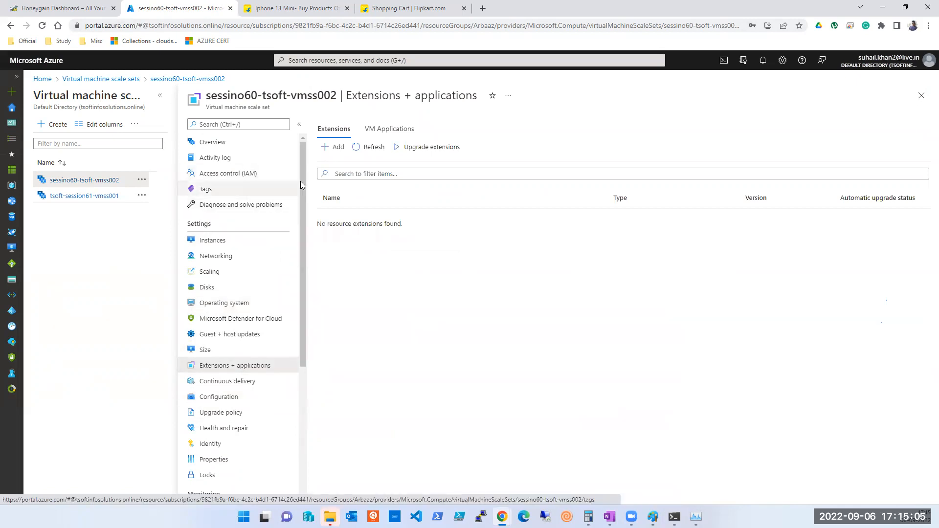
{"action": "left_click", "coordinate": [387, 129]}
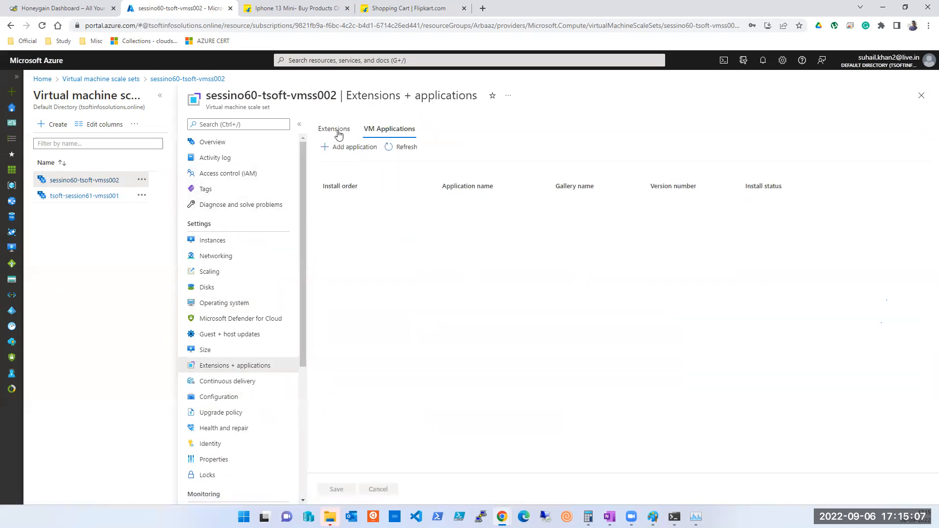
{"action": "left_click", "coordinate": [338, 133]}
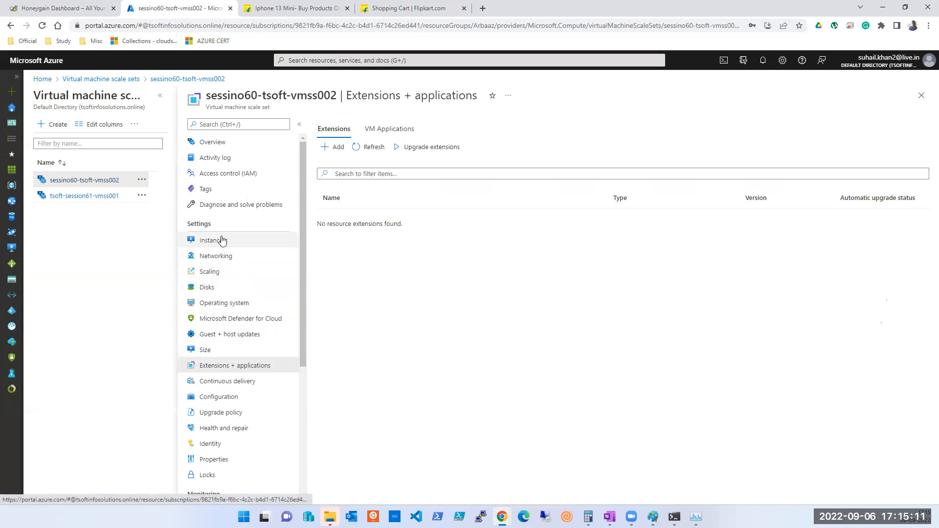
- Reopen the scale set's Configuration page and look over the available monitoring, automation and support options
{"action": "scroll", "coordinate": [241, 312], "scroll_direction": "down", "scroll_amount": 1}
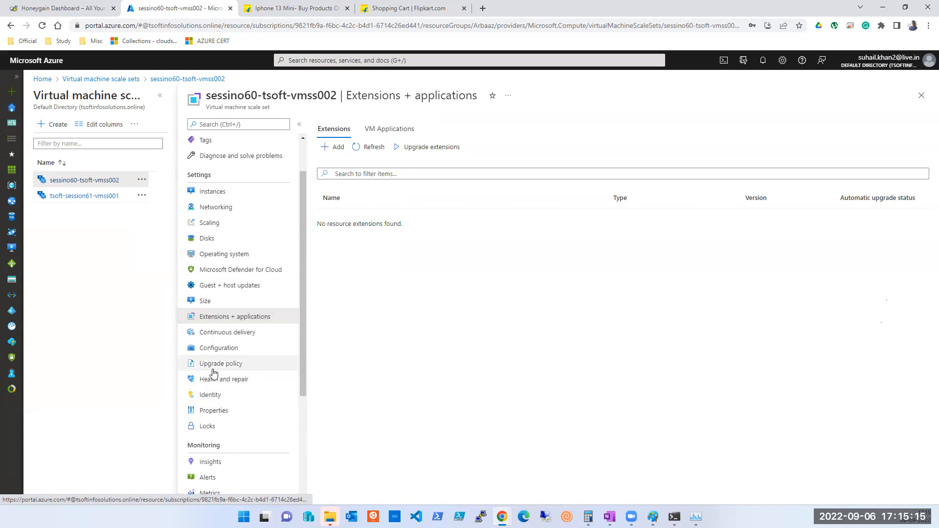
{"action": "left_click", "coordinate": [216, 353]}
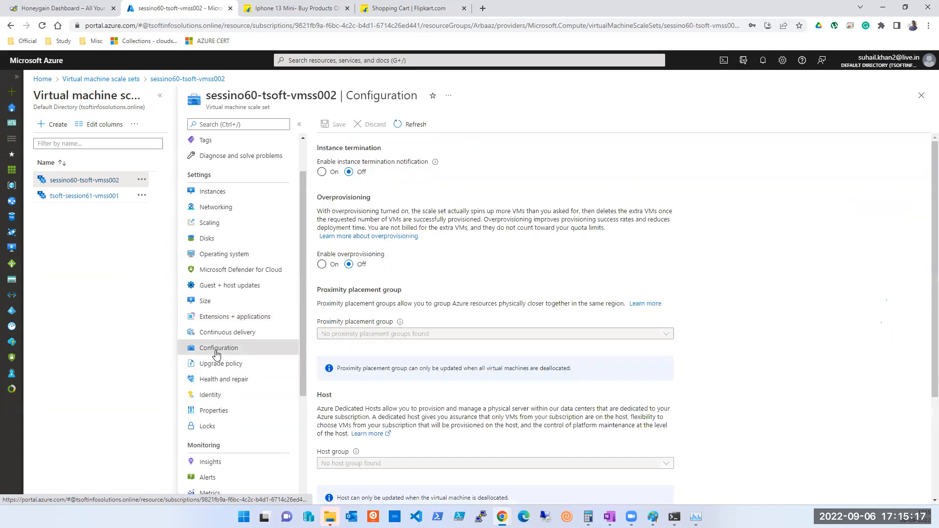
{"action": "scroll", "coordinate": [217, 353], "scroll_direction": "down", "scroll_amount": 2}
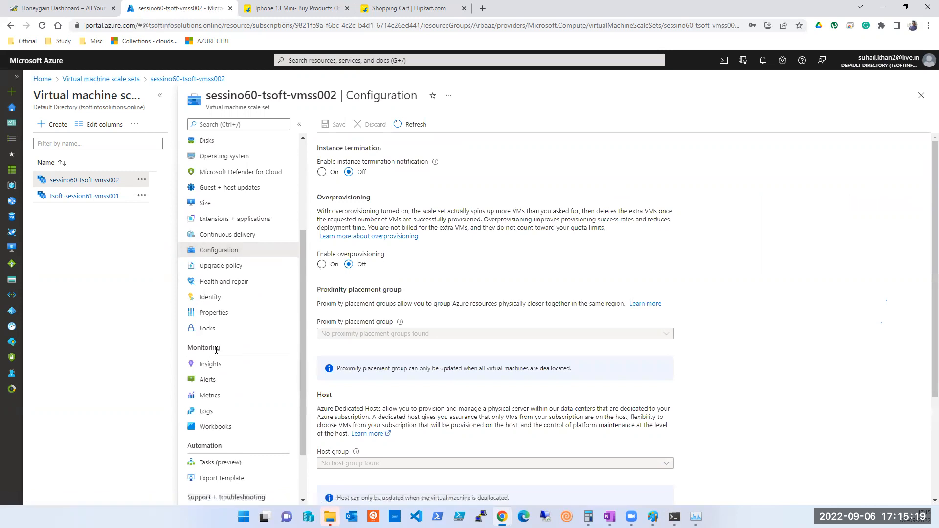
{"action": "scroll", "coordinate": [217, 350], "scroll_direction": "down", "scroll_amount": 1}
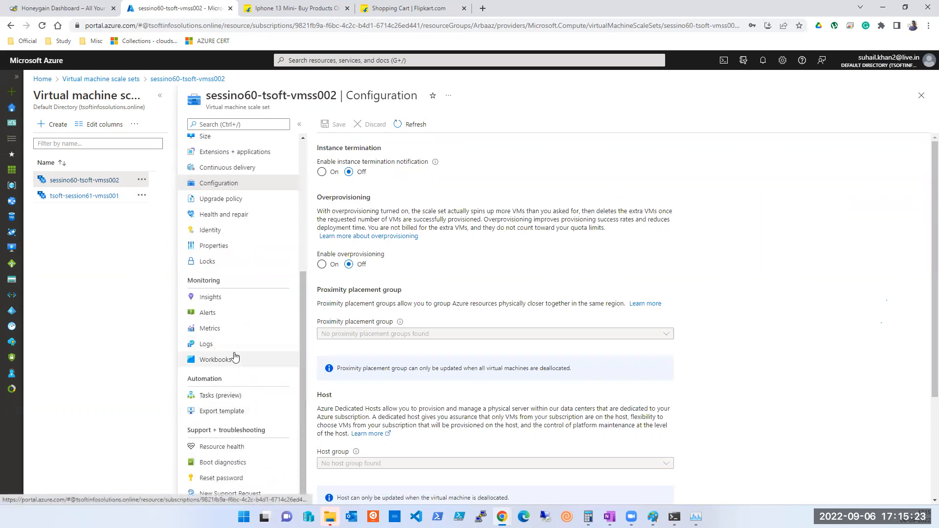
{"action": "scroll", "coordinate": [227, 317], "scroll_direction": "up", "scroll_amount": 3}
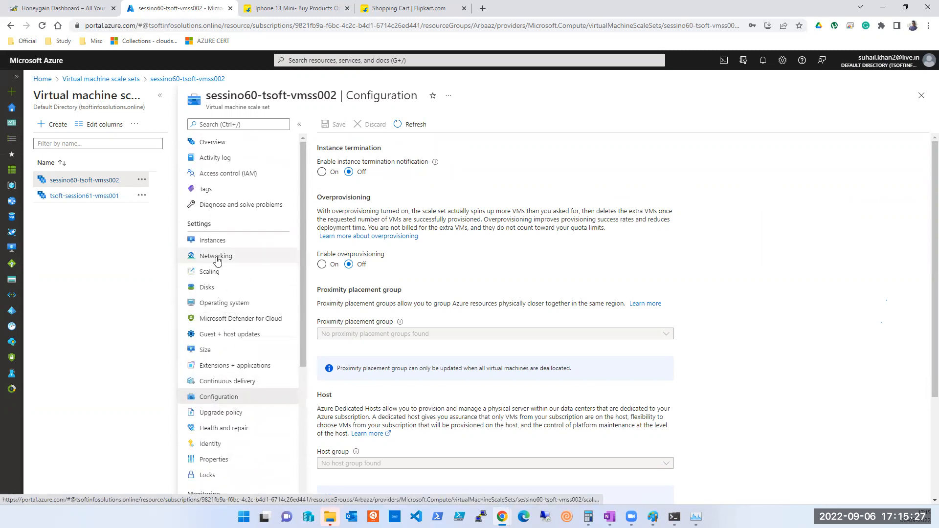
- Open instance sessino60-tsoft-vmss002_0 from the scale set's instances and view its overview and serial console
{"action": "left_click", "coordinate": [214, 242]}
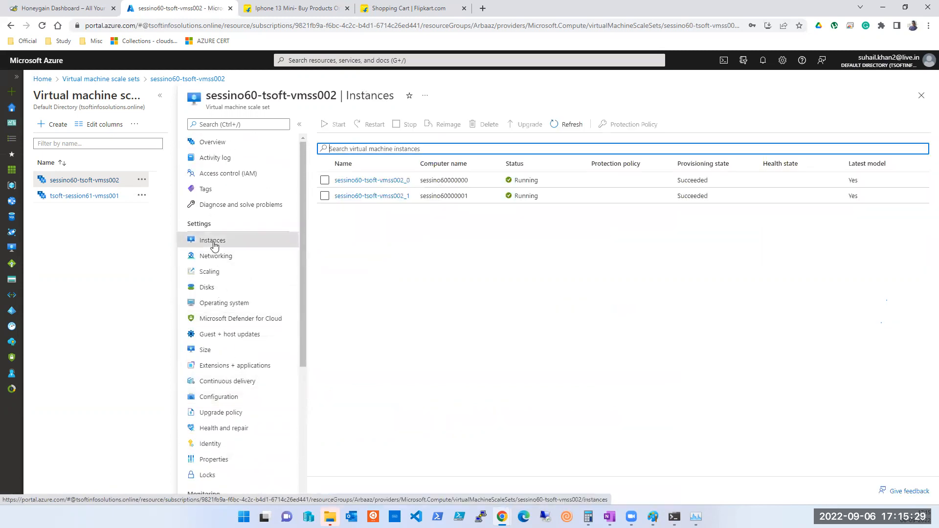
{"action": "left_click", "coordinate": [373, 181]}
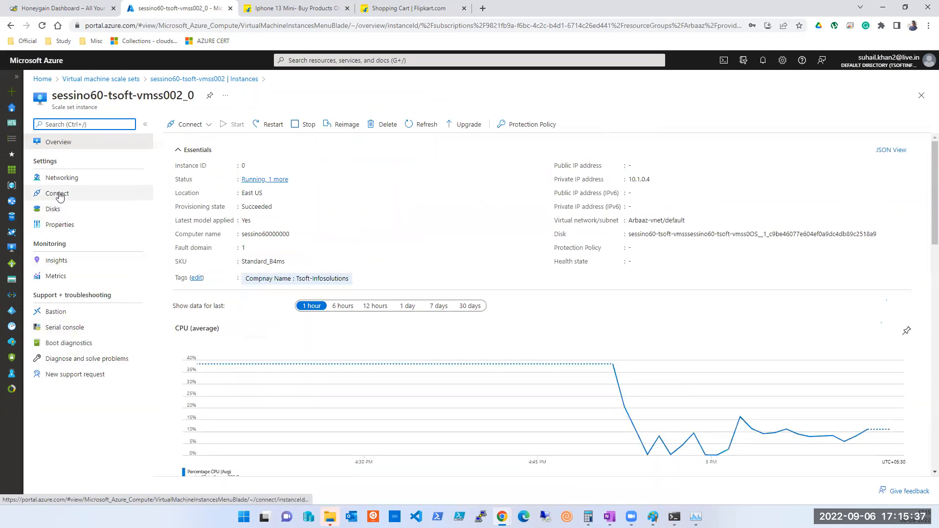
{"action": "left_click", "coordinate": [68, 328]}
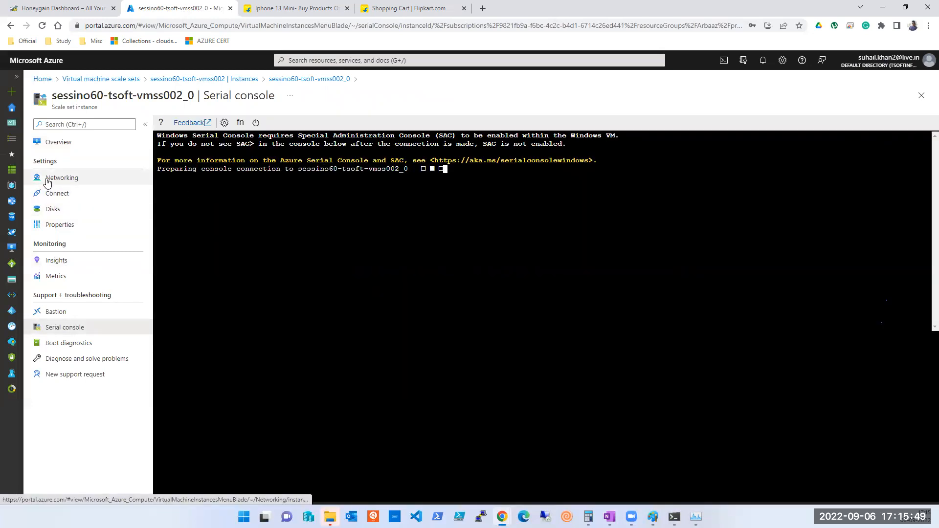
{"action": "left_click", "coordinate": [53, 145]}
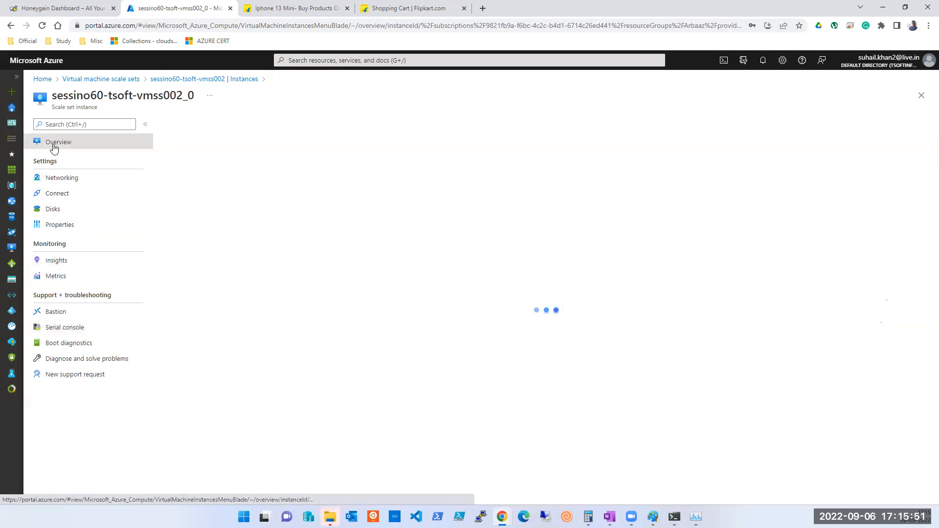
- Return to the virtual machine scale sets list, reopen sessino60-tsoft-vmss002, and look over its overview and available settings
{"action": "left_click", "coordinate": [117, 81]}
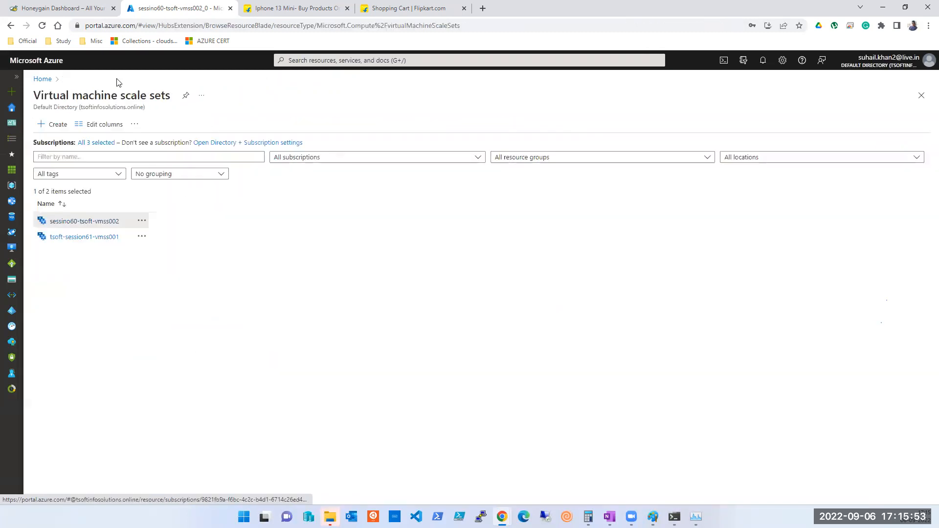
{"action": "left_click", "coordinate": [89, 204]}
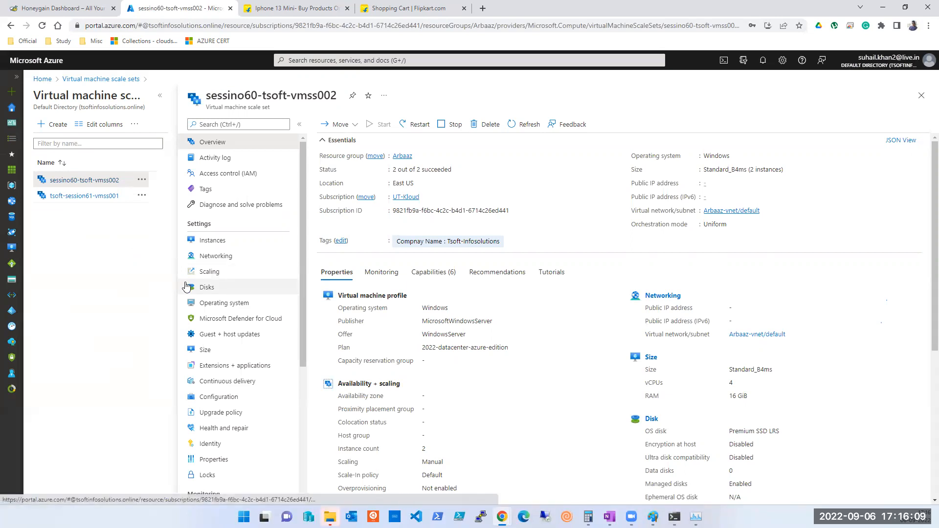
{"action": "scroll", "coordinate": [228, 375], "scroll_direction": "down", "scroll_amount": 1}
{"action": "scroll", "coordinate": [228, 375], "scroll_direction": "down", "scroll_amount": 4}
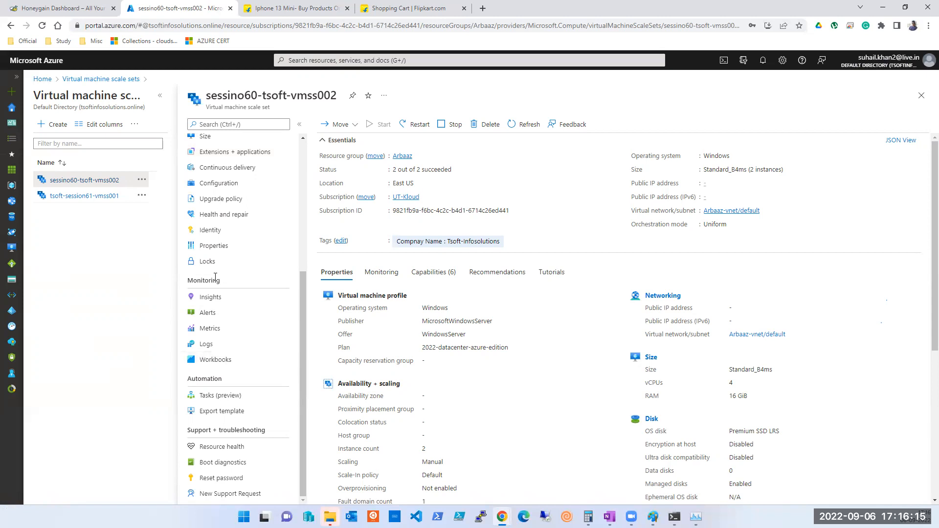
{"action": "scroll", "coordinate": [218, 308], "scroll_direction": "up", "scroll_amount": 1}
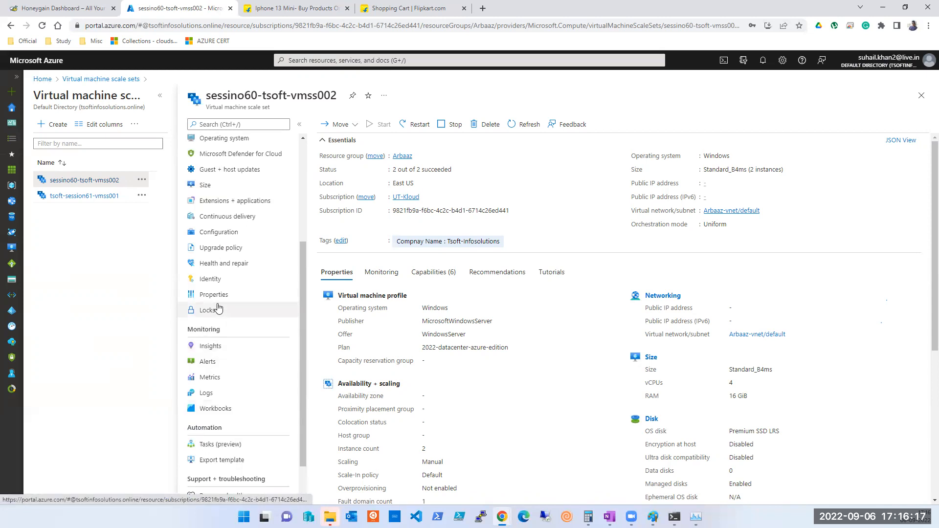
{"action": "scroll", "coordinate": [218, 308], "scroll_direction": "up", "scroll_amount": 2}
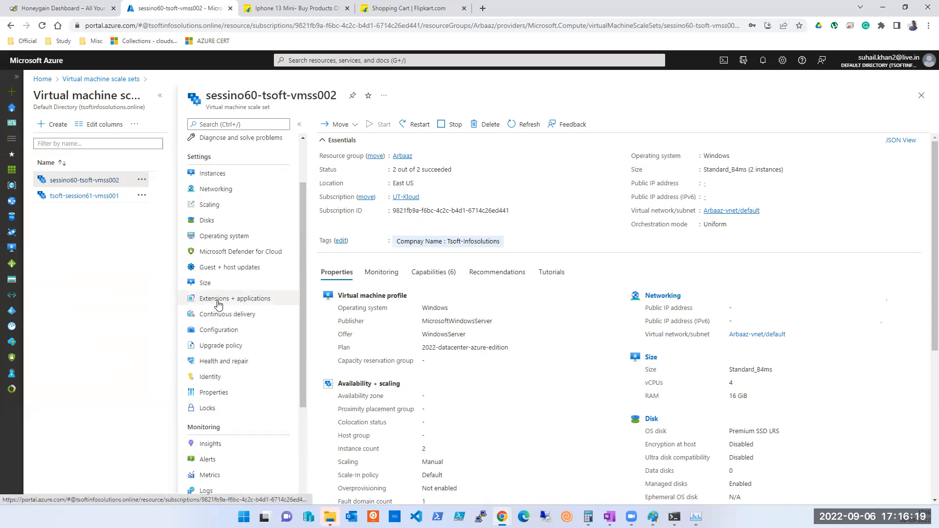
- Open the scale set's Extensions + applications page and compare its VM Applications and Extensions lists
{"action": "left_click", "coordinate": [218, 303]}
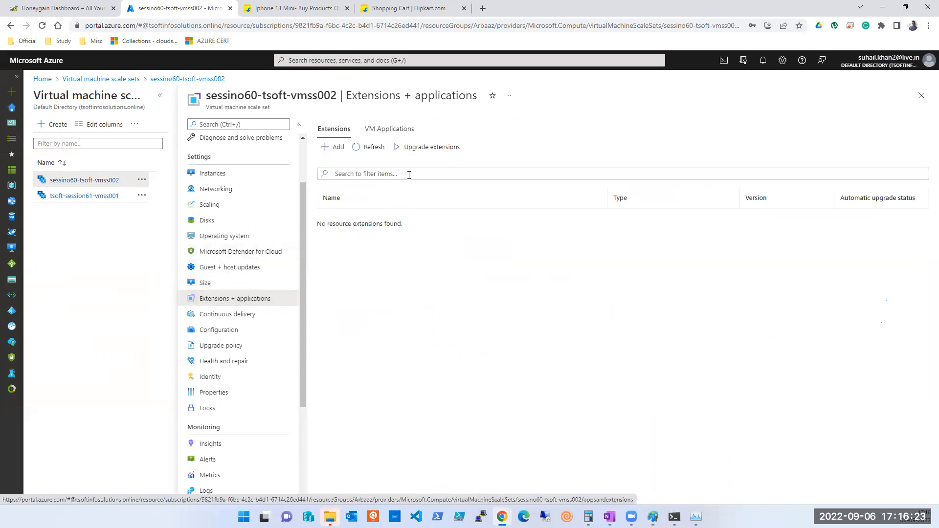
{"action": "left_click", "coordinate": [382, 132]}
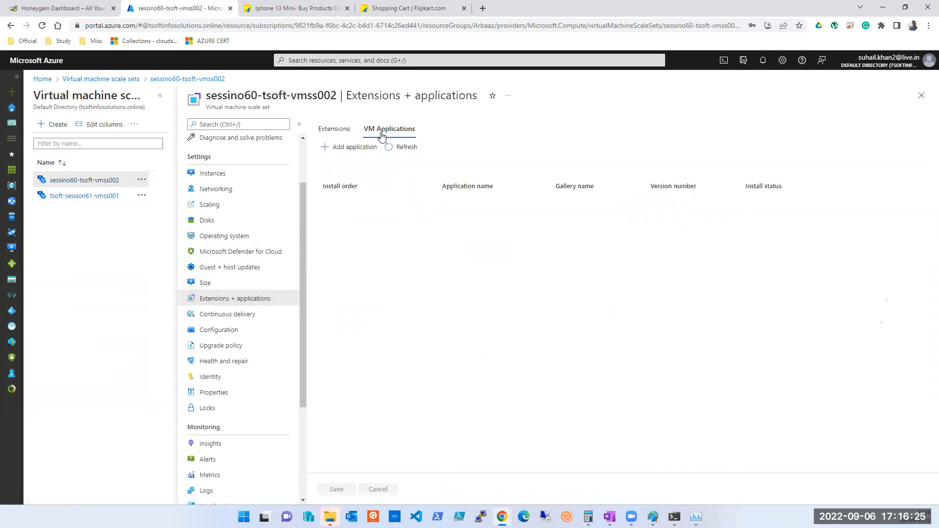
{"action": "left_click", "coordinate": [342, 130]}
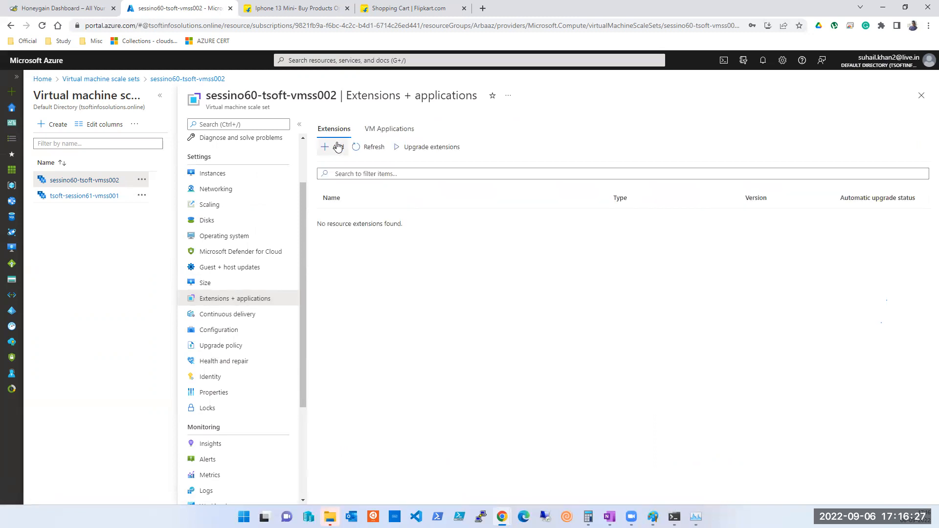
- Browse the gallery of installable extensions and its post-deployment description, and close it without choosing an extension
{"action": "left_click", "coordinate": [338, 147]}
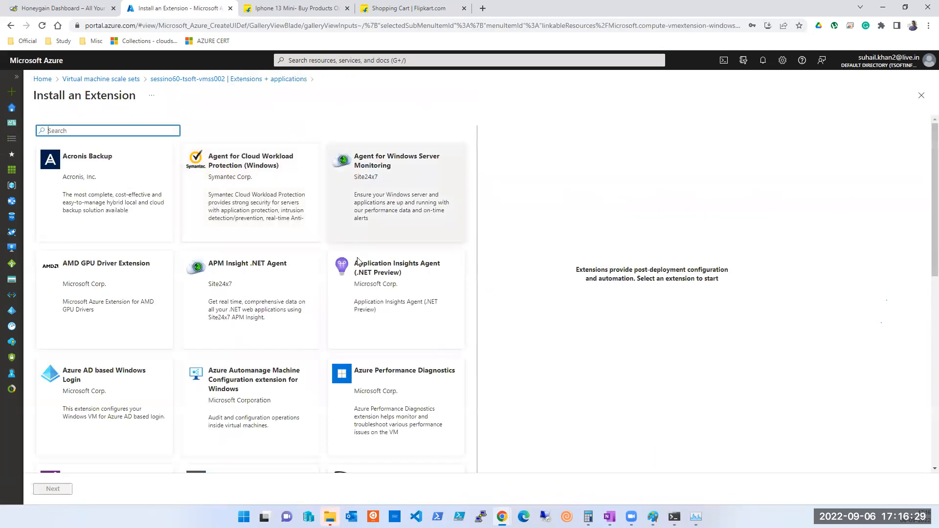
{"action": "scroll", "coordinate": [366, 280], "scroll_direction": "down", "scroll_amount": 1}
{"action": "scroll", "coordinate": [380, 310], "scroll_direction": "down", "scroll_amount": 7}
{"action": "scroll", "coordinate": [379, 310], "scroll_direction": "up", "scroll_amount": 8}
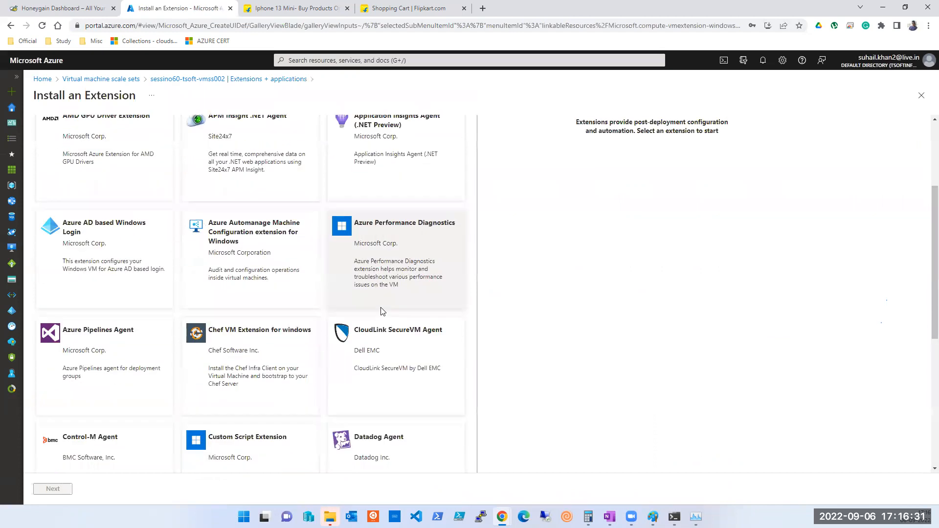
{"action": "double_click", "coordinate": [641, 270]}
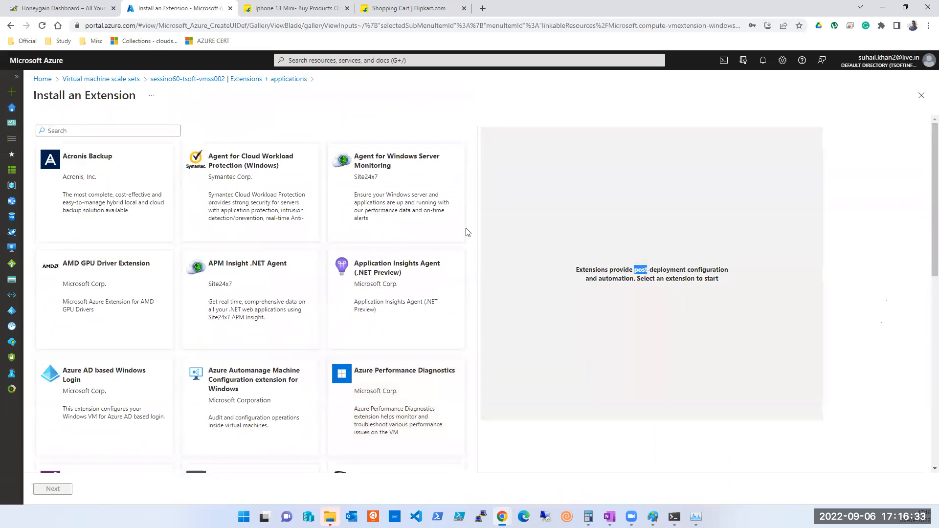
{"action": "scroll", "coordinate": [115, 446], "scroll_direction": "down", "scroll_amount": 4}
{"action": "scroll", "coordinate": [174, 355], "scroll_direction": "up", "scroll_amount": 4}
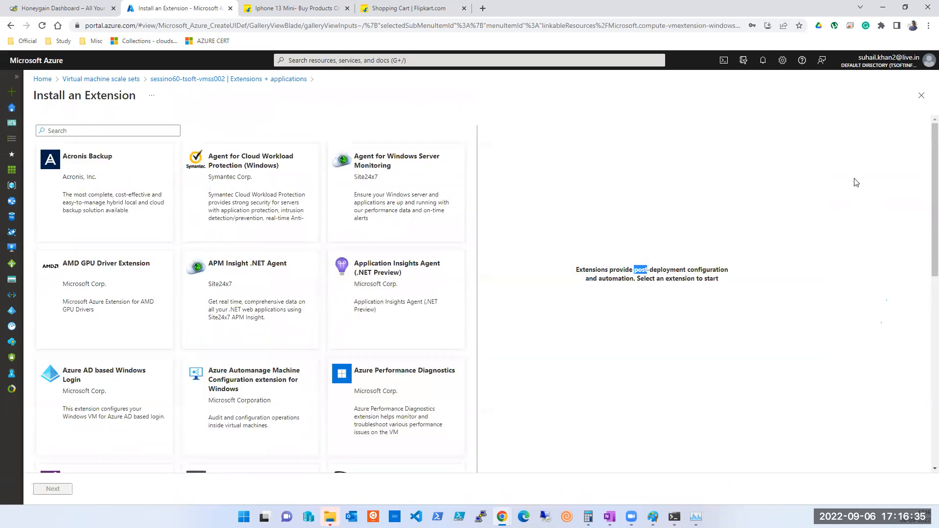
{"action": "left_click", "coordinate": [921, 95]}
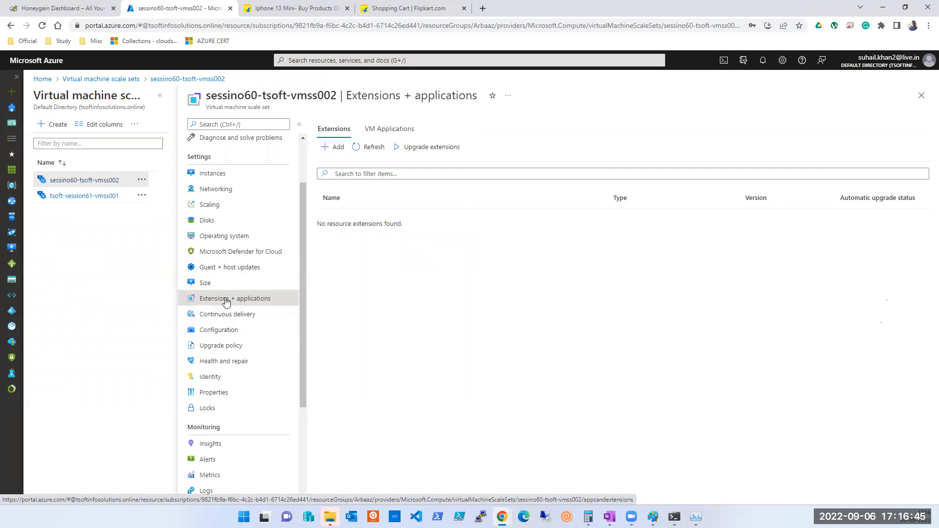
- View the VM applications available to add to the scale set, and close the selection page without adding any
{"action": "left_click", "coordinate": [375, 132]}
{"action": "left_click", "coordinate": [357, 148]}
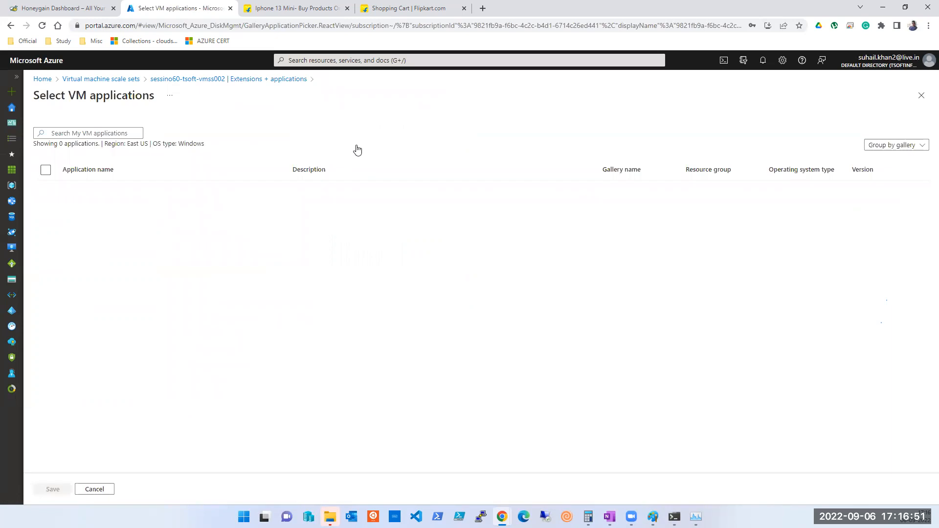
{"action": "left_click", "coordinate": [921, 95]}
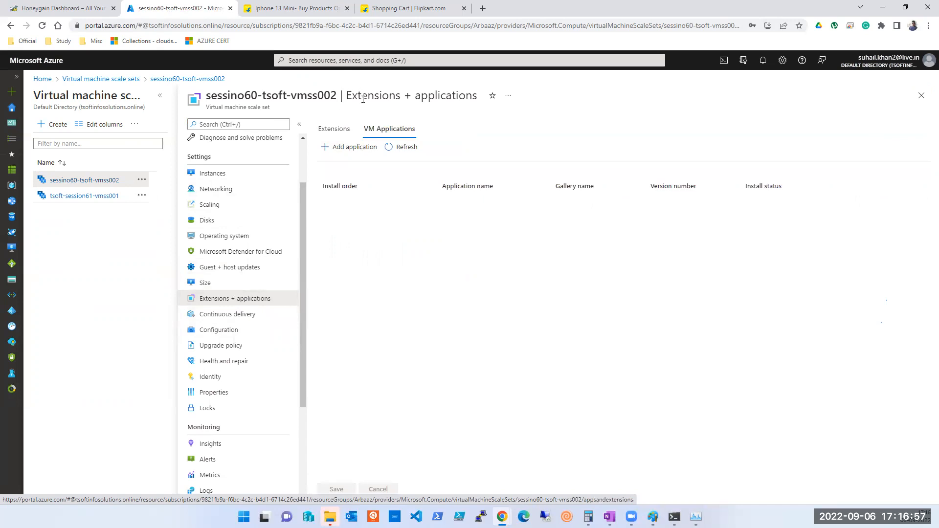
{"action": "scroll", "coordinate": [210, 267], "scroll_direction": "up", "scroll_amount": 2}
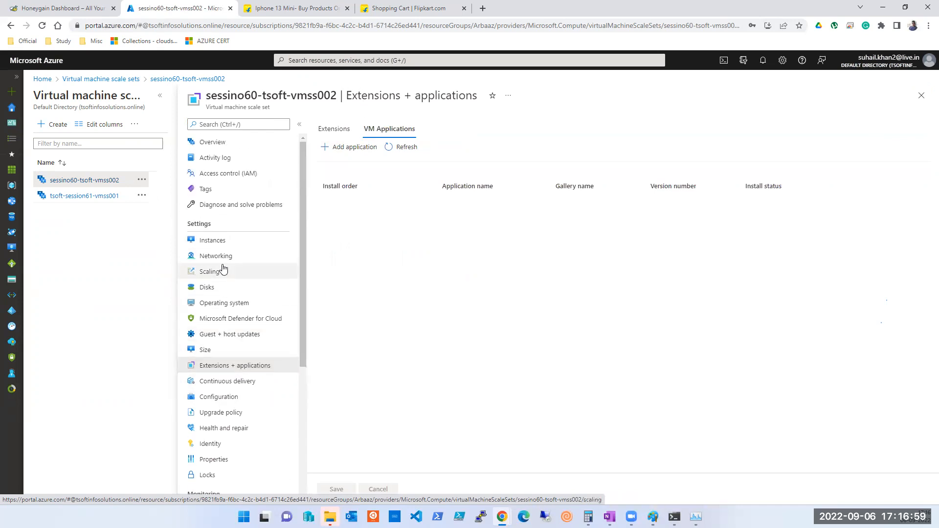
- View the instances of sessino60-tsoft-vmss002, and open GitHub's sign-in page in a new browser tab
{"action": "left_click", "coordinate": [208, 244]}
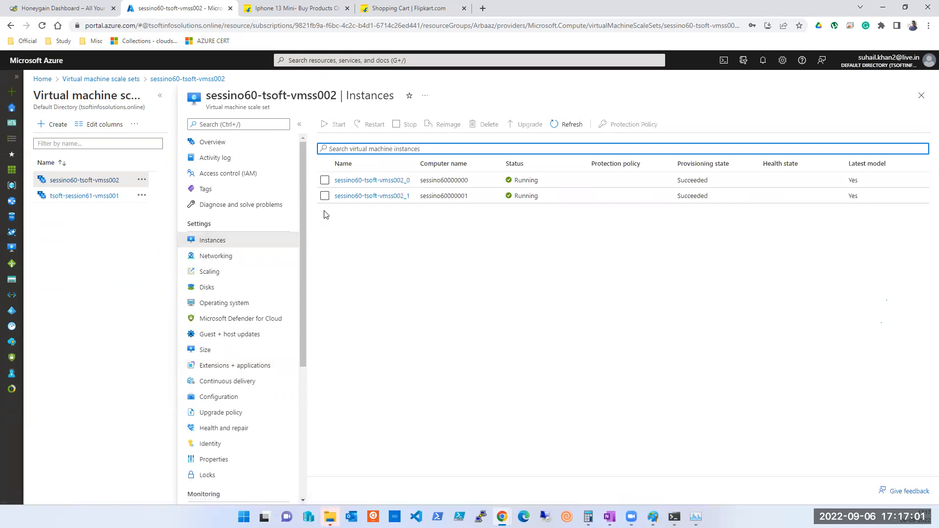
{"action": "left_click", "coordinate": [483, 9]}
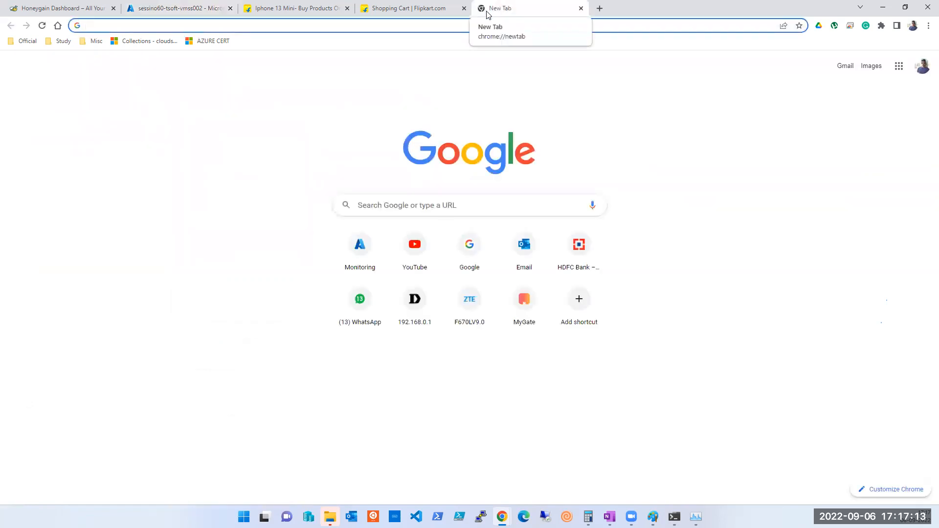
{"action": "type", "text": "git"}
{"action": "key", "text": "Down"}
{"action": "key", "text": "Down"}
{"action": "key", "text": "Return"}
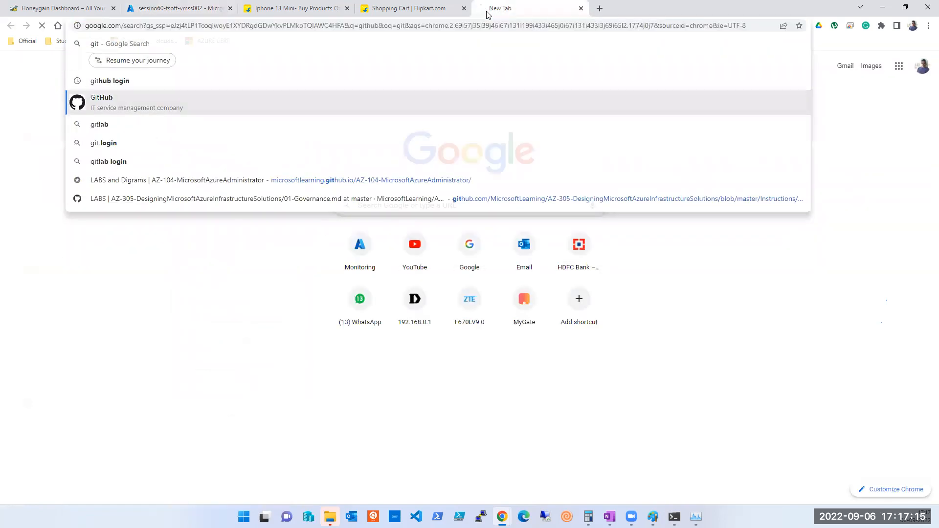
{"action": "left_click", "coordinate": [135, 197]}
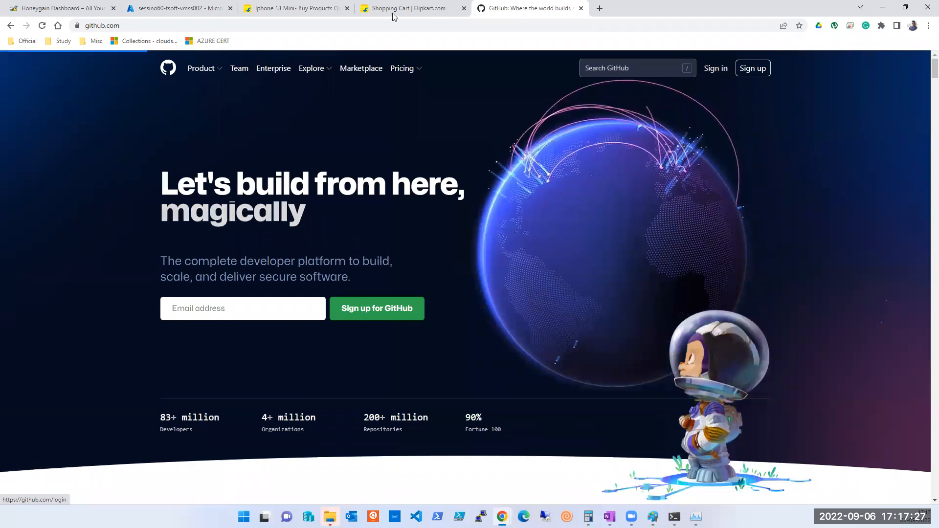
{"action": "mouse_move", "coordinate": [392, 16]}
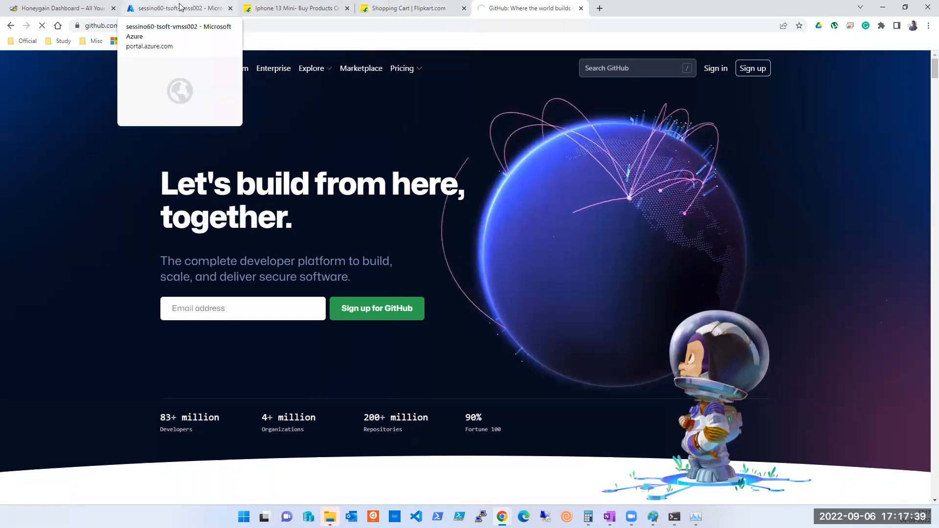
- Start creating another virtual machine scale set and go through its Disks, Networking, Scaling, Management and Health settings to Advanced without changes
{"action": "left_click", "coordinate": [161, 9]}
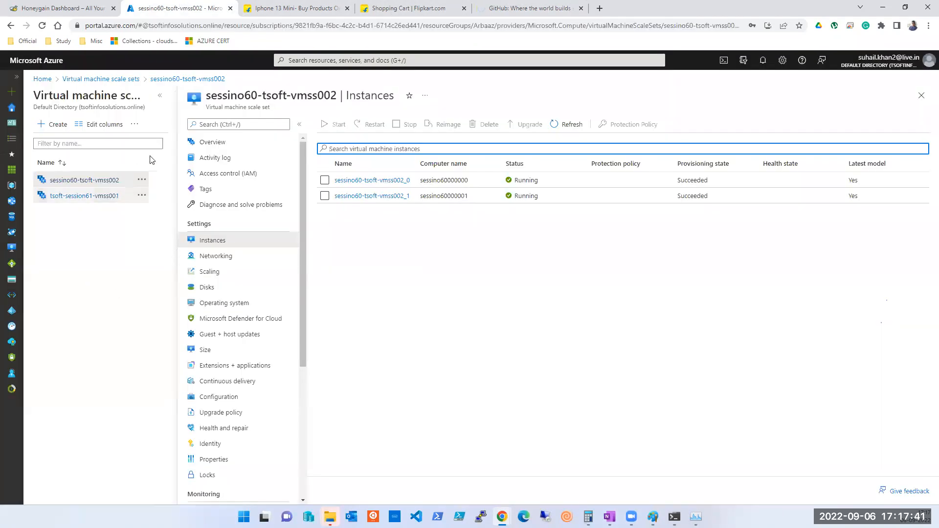
{"action": "left_click", "coordinate": [52, 126]}
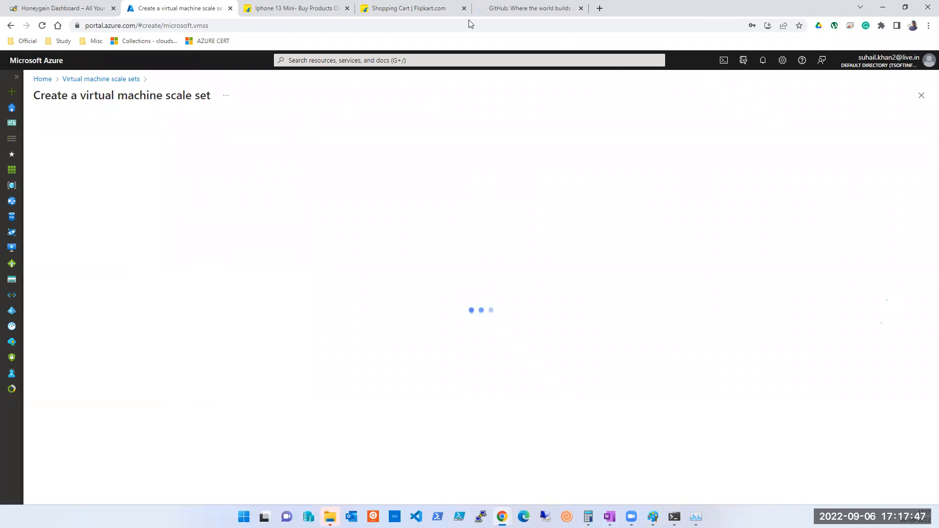
{"action": "left_click", "coordinate": [214, 486]}
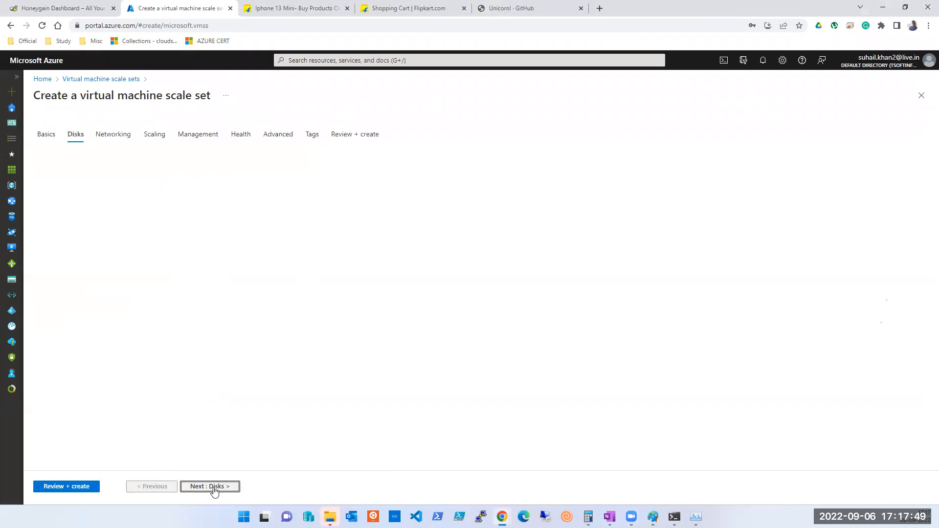
{"action": "left_click", "coordinate": [220, 486]}
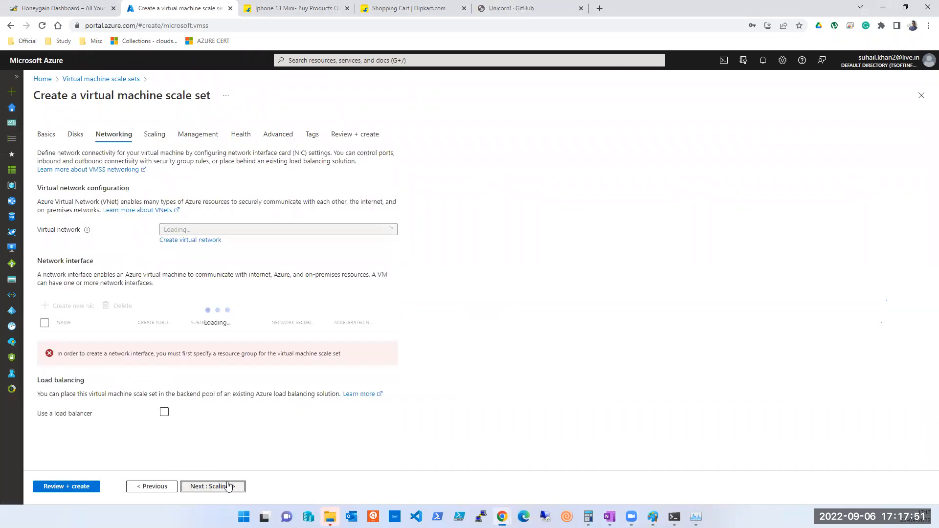
{"action": "left_click", "coordinate": [232, 487]}
{"action": "left_click", "coordinate": [232, 488]}
{"action": "scroll", "coordinate": [230, 484], "scroll_direction": "down", "scroll_amount": 5}
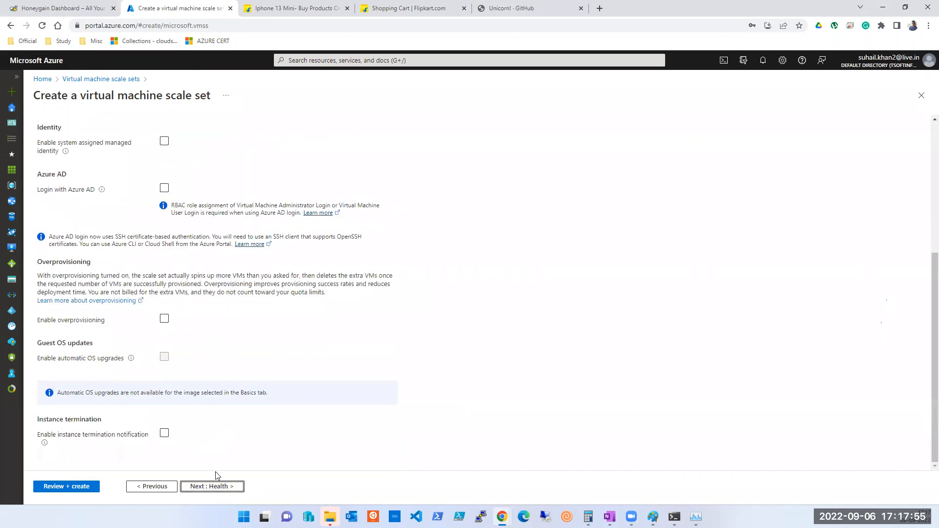
{"action": "left_click", "coordinate": [217, 486]}
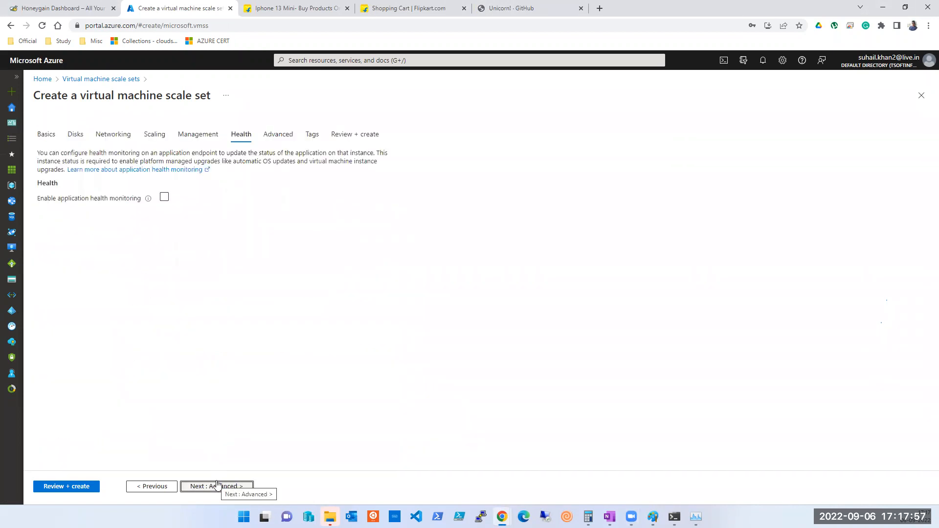
{"action": "left_click", "coordinate": [217, 485]}
- Fill the scale set's custom data with a sample MSDeploy publish profile XML, including its user password field
{"action": "left_click", "coordinate": [188, 372]}
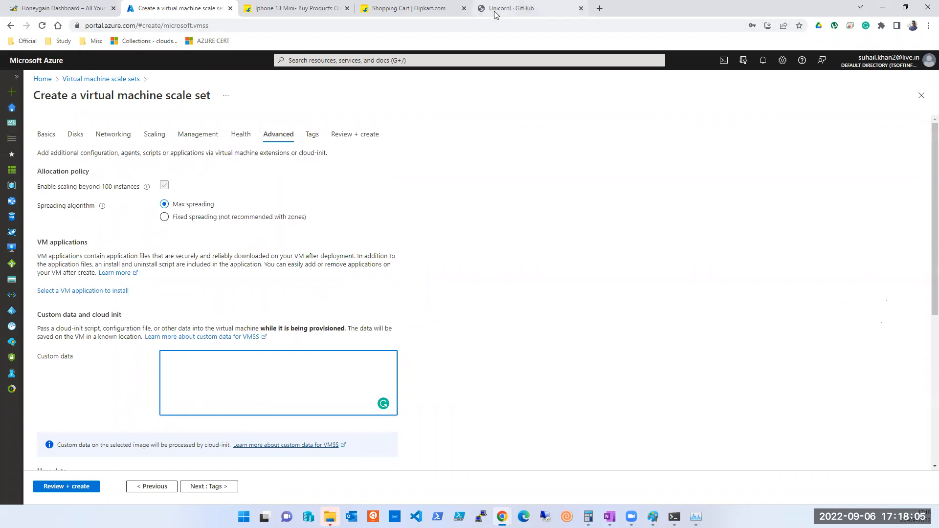
{"action": "left_click", "coordinate": [514, 15]}
{"action": "left_click", "coordinate": [600, 10]}
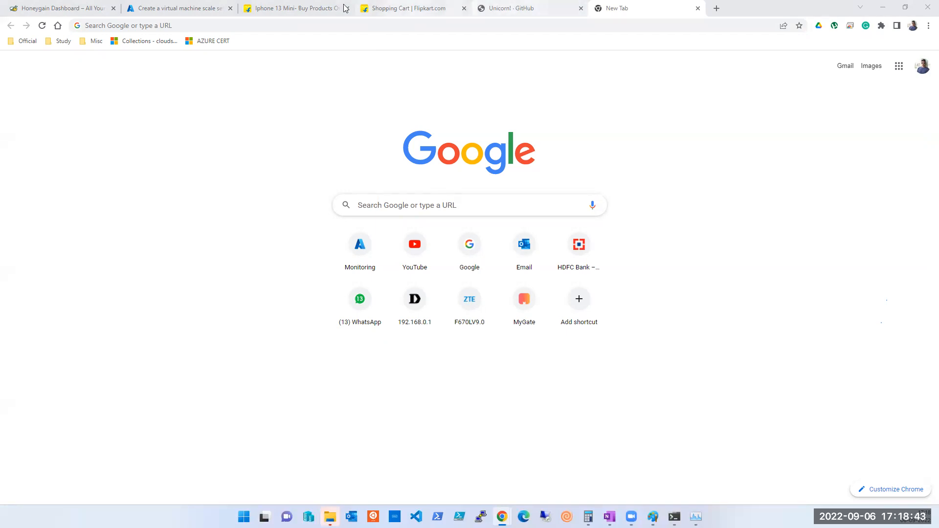
{"action": "key", "text": "ctrl+2"}
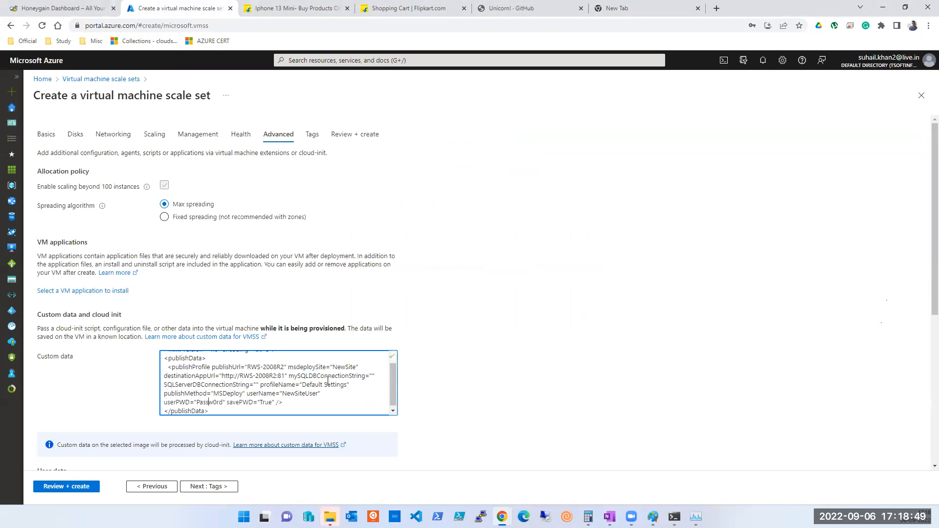
- Read through the publish profile XML in the custom data from beginning to end
{"action": "scroll", "coordinate": [327, 381], "scroll_direction": "up", "scroll_amount": 1}
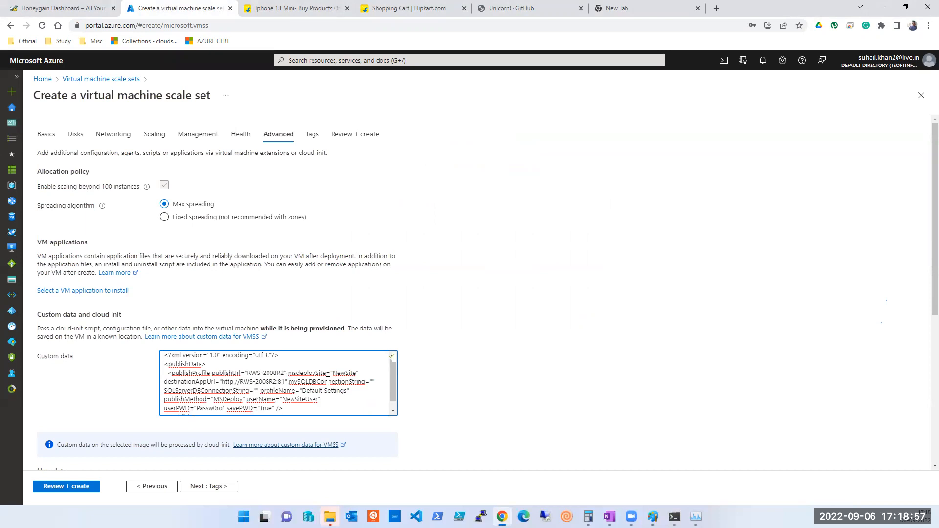
{"action": "key", "text": "Down"}
{"action": "key", "text": "Down"}
{"action": "key", "text": "ctrl+End"}
{"action": "key", "text": "Up"}
{"action": "key", "text": "Up"}
{"action": "key", "text": "Up"}
{"action": "key", "text": "ctrl+Home"}
{"action": "key", "text": "Down"}
{"action": "key", "text": "Down"}
- Reload the GitHub sign-in page
{"action": "left_click", "coordinate": [538, 8]}
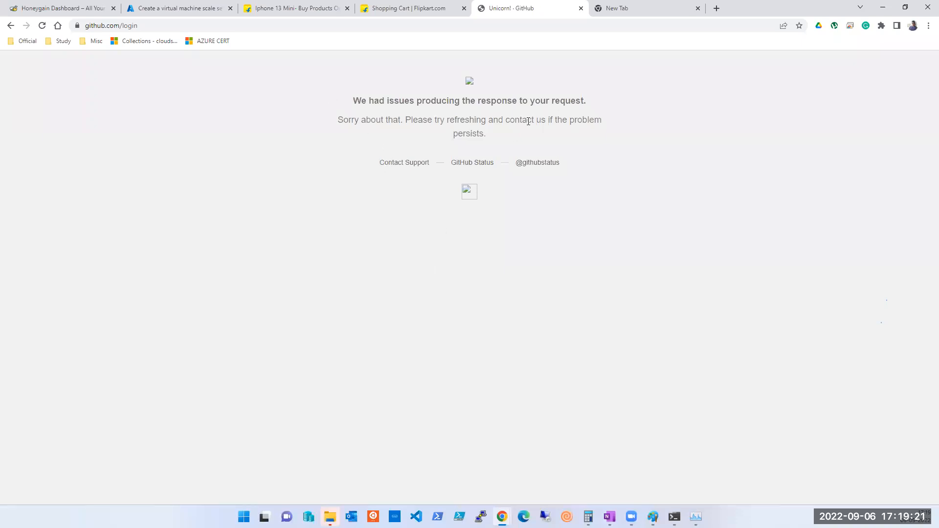
{"action": "left_click", "coordinate": [43, 29]}
{"action": "left_click", "coordinate": [42, 29]}
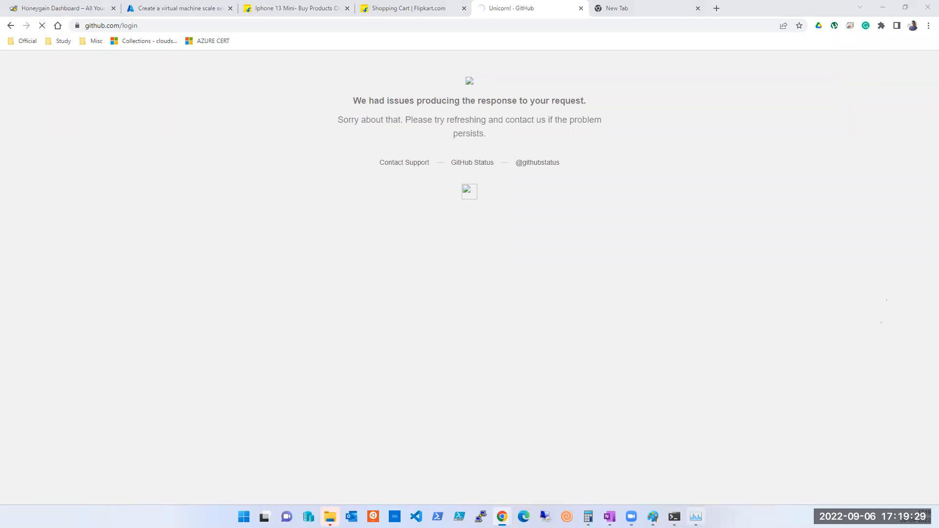
- Switch to the Paint diagram, draw a red line linking the outer box to the lower narrow box, and minimize Paint
{"action": "key", "text": "alt+Tab"}
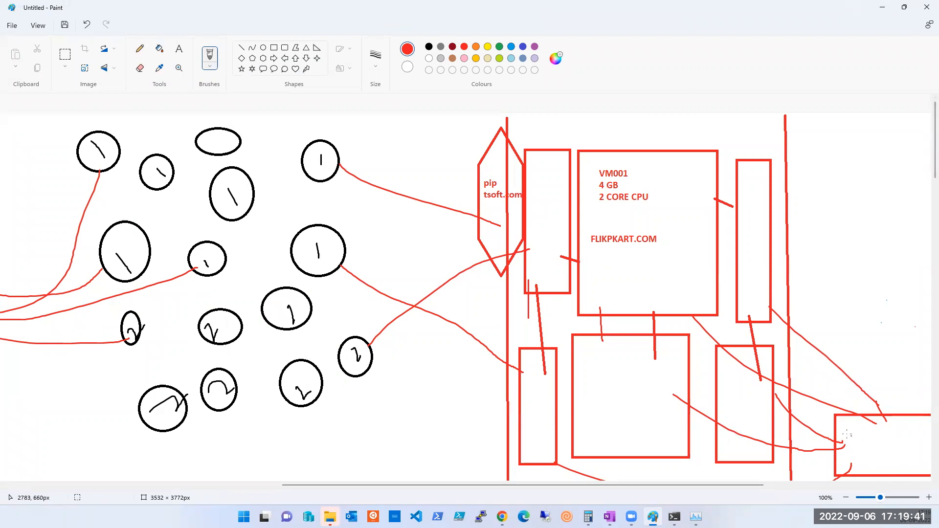
{"action": "mouse_move", "coordinate": [847, 434]}
{"action": "left_mouse_down"}
{"action": "mouse_move", "coordinate": [792, 422]}
{"action": "mouse_move", "coordinate": [753, 395]}
{"action": "left_mouse_up"}
{"action": "left_click", "coordinate": [884, 7]}
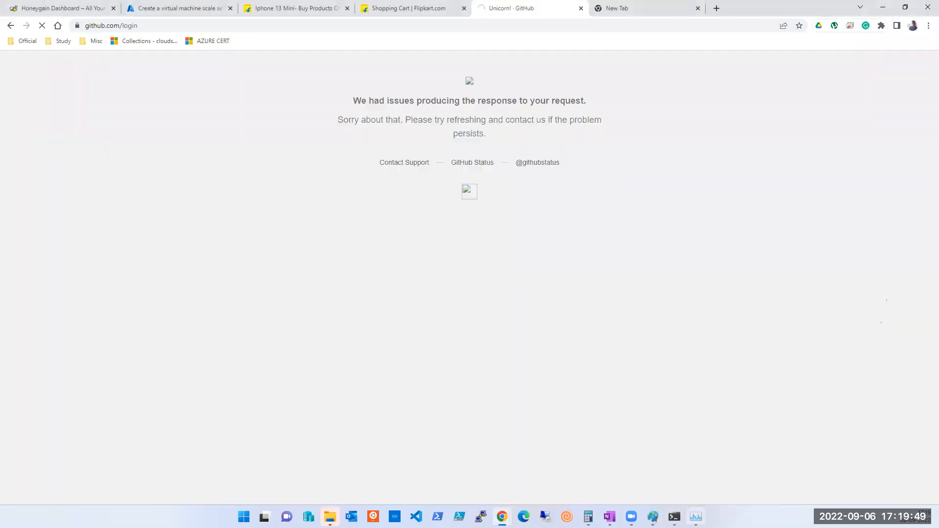
- Return to the Azure scale set form, check the Tags settings, and clear all the XML from the custom data
{"action": "left_click", "coordinate": [160, 10]}
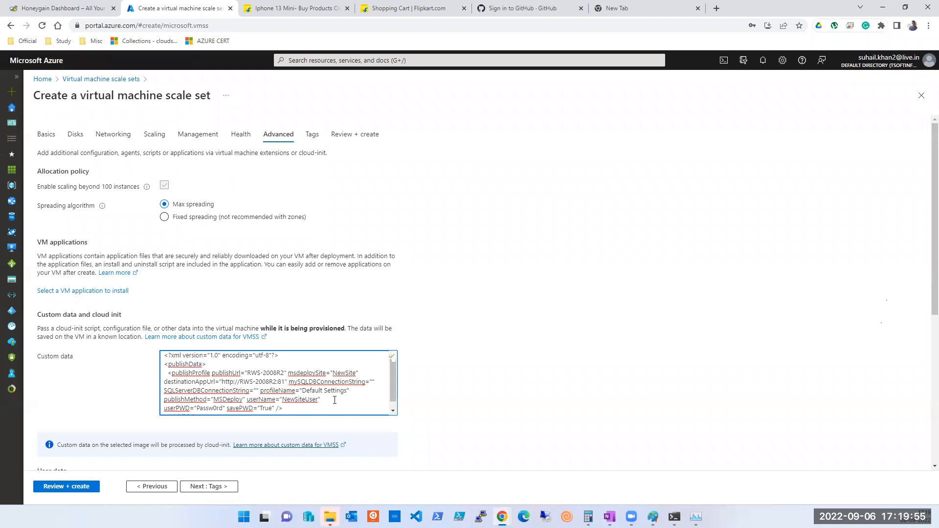
{"action": "left_click", "coordinate": [218, 491]}
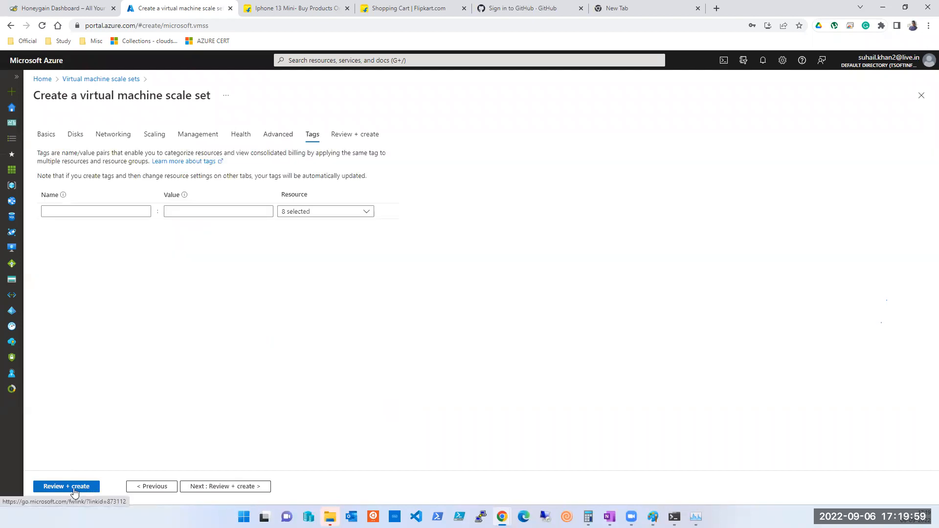
{"action": "left_click", "coordinate": [165, 486]}
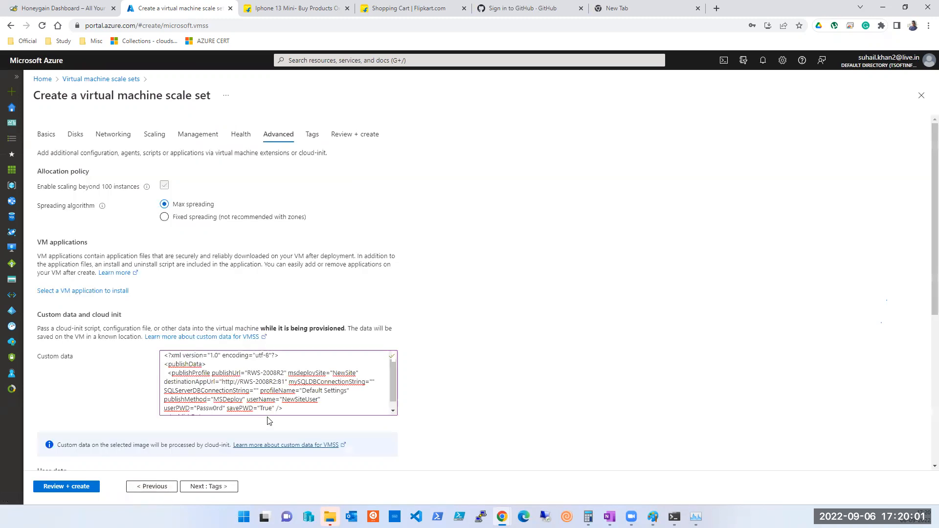
{"action": "left_click", "coordinate": [326, 403]}
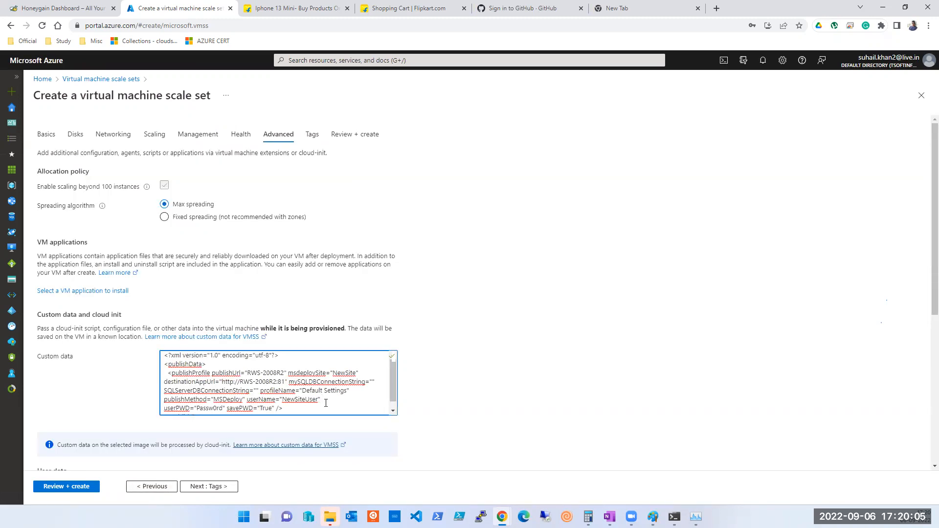
{"action": "key", "text": "ctrl+a"}
{"action": "key", "text": "Delete"}
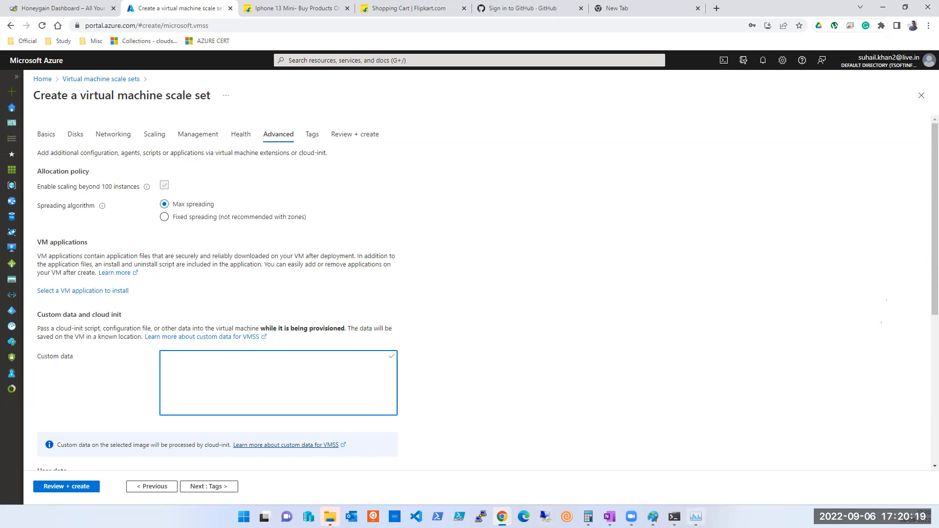
- Check the running processes in Task Manager, glance at the Paint diagram, and return to the scale set form
{"action": "key", "text": "ctrl+shift+Escape"}
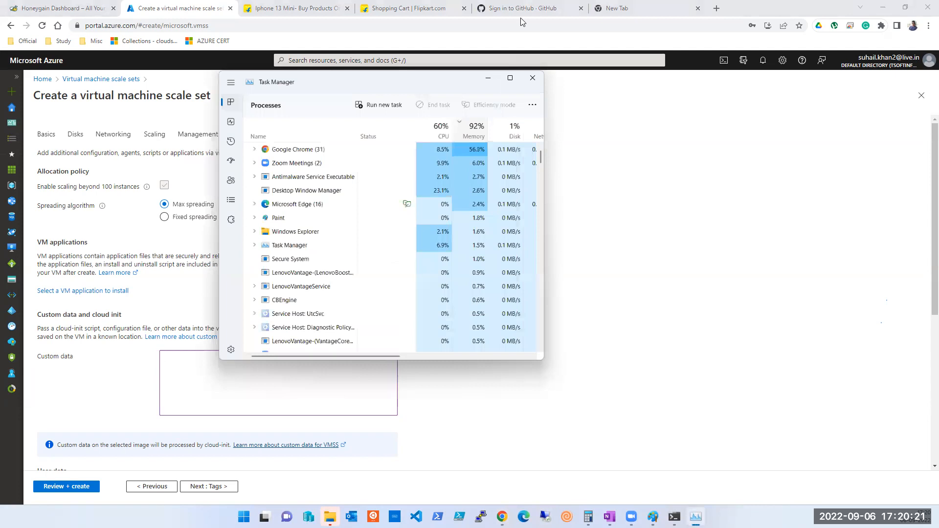
{"action": "left_click", "coordinate": [532, 78]}
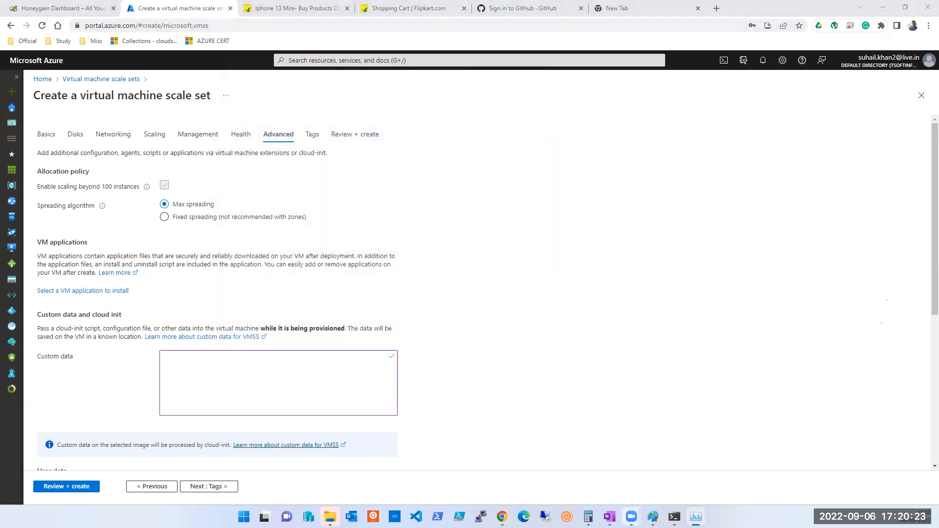
{"action": "left_click", "coordinate": [663, 517]}
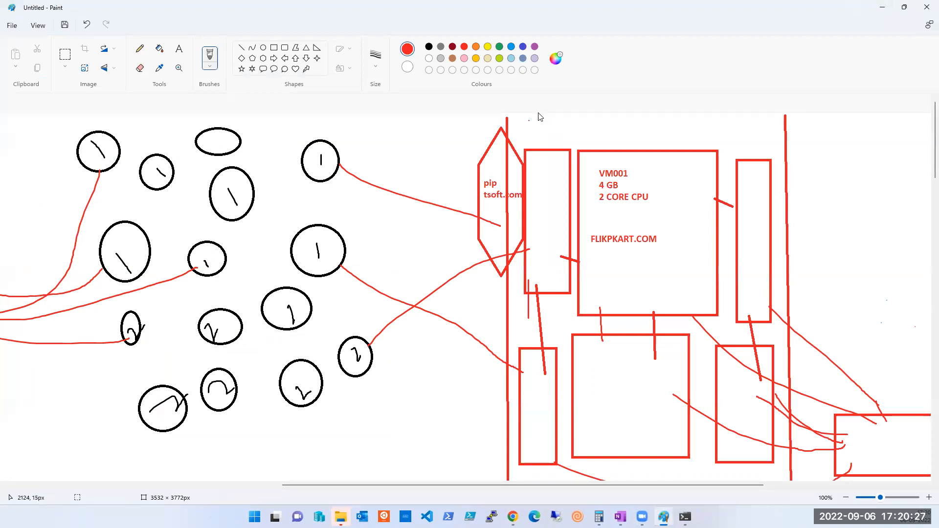
{"action": "left_click", "coordinate": [883, 11]}
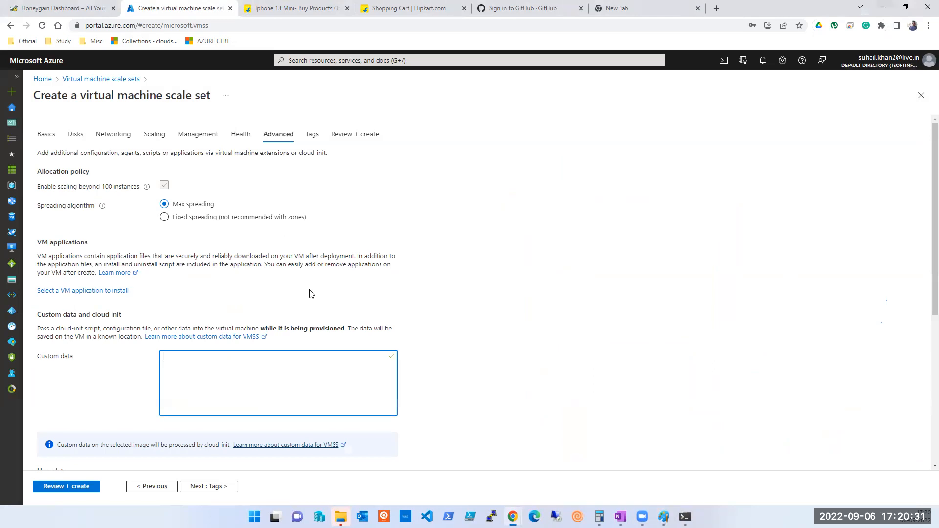
- Go back to the Basics settings, choose an existing resource group for the scale set, and review the instance details
{"action": "left_click", "coordinate": [48, 137]}
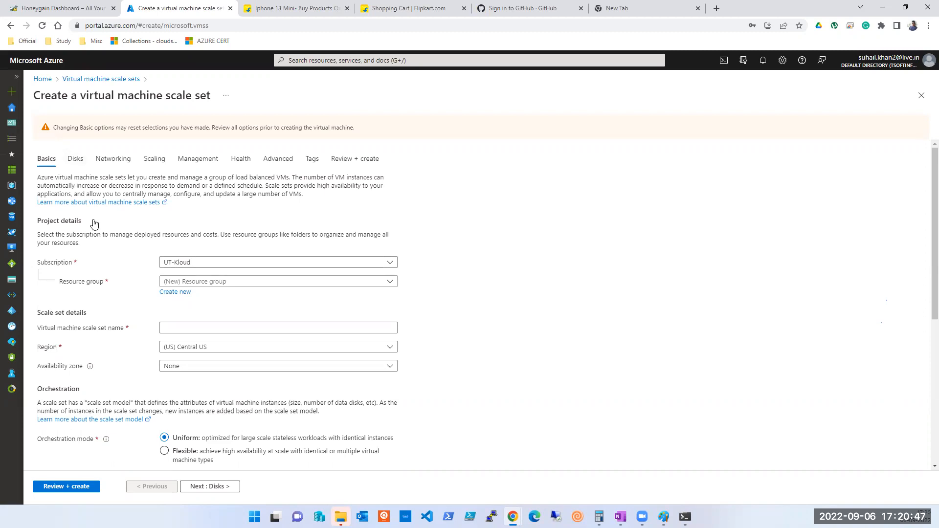
{"action": "scroll", "coordinate": [93, 222], "scroll_direction": "down", "scroll_amount": 1}
{"action": "left_click", "coordinate": [272, 237]}
{"action": "left_click", "coordinate": [272, 237]}
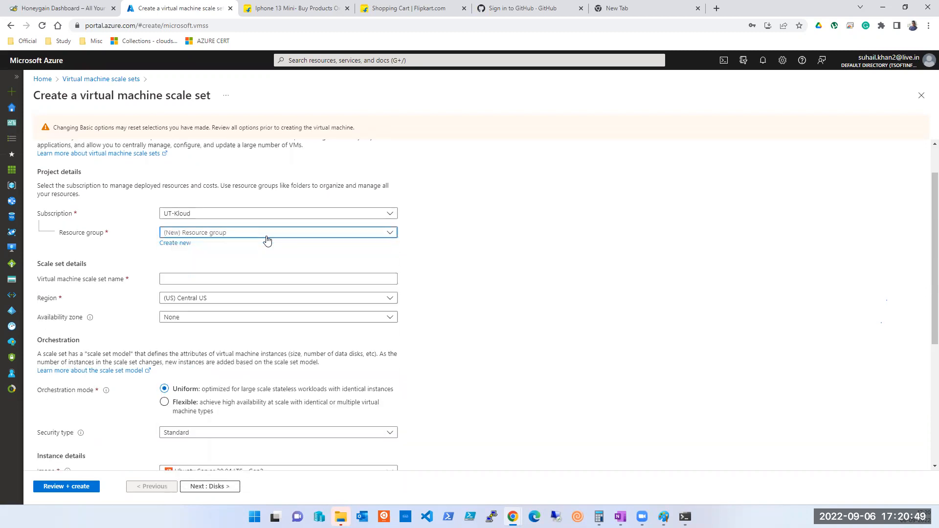
{"action": "left_click", "coordinate": [201, 237]}
{"action": "left_click", "coordinate": [191, 280]}
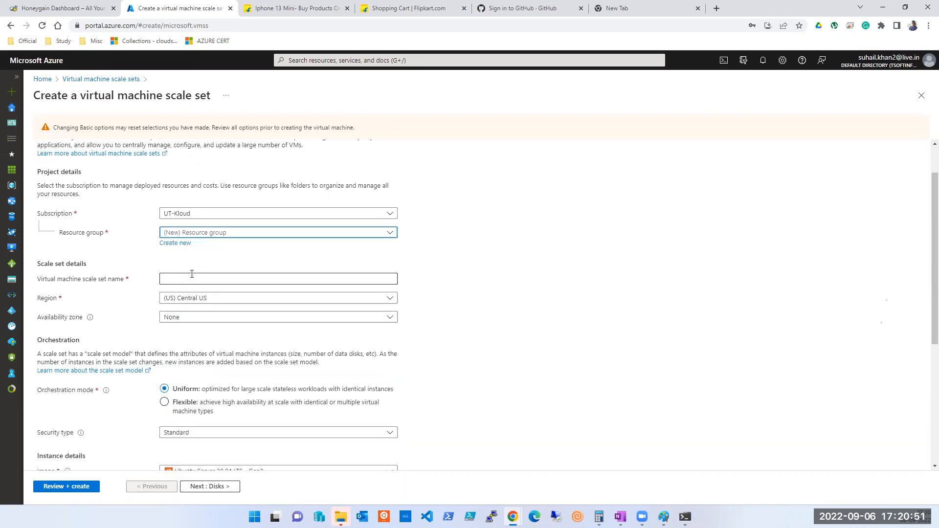
{"action": "scroll", "coordinate": [215, 348], "scroll_direction": "down", "scroll_amount": 3}
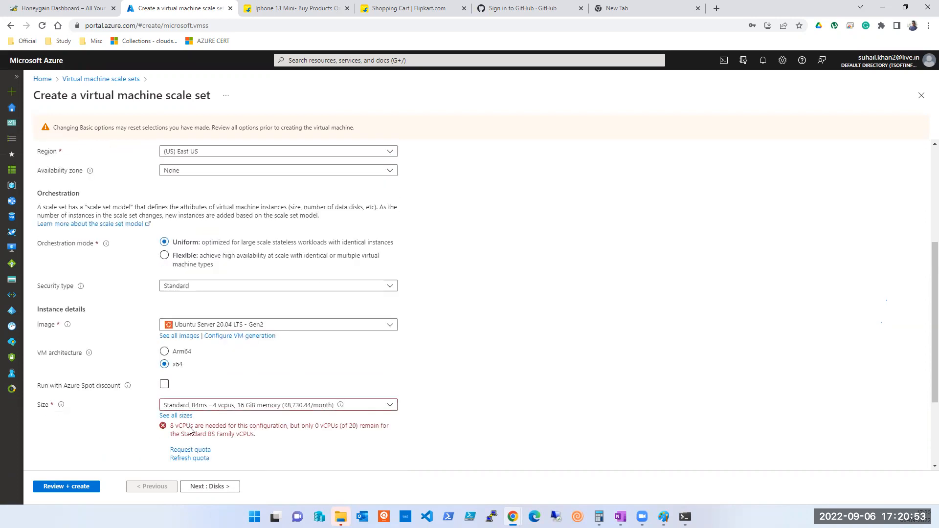
- Open the full image selection for the scale set and browse My Images and Shared Images
{"action": "left_click", "coordinate": [179, 337]}
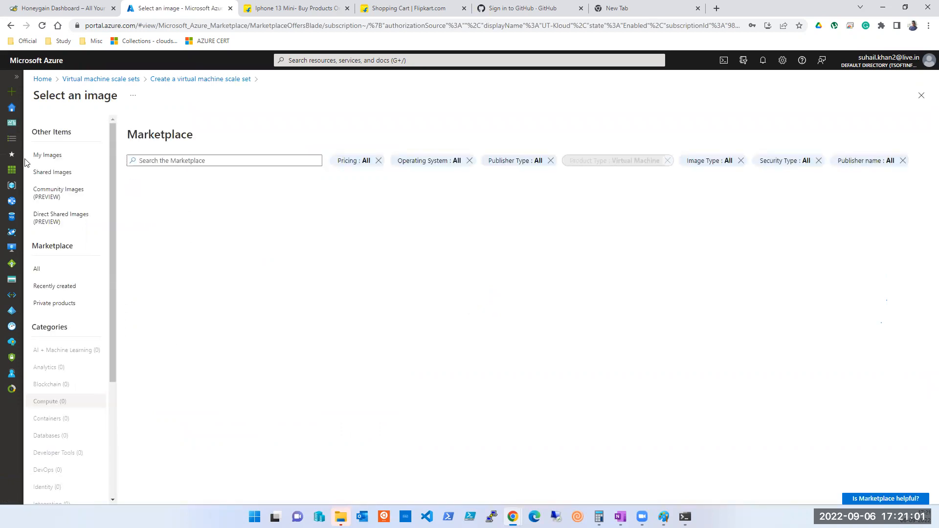
{"action": "left_click", "coordinate": [46, 156]}
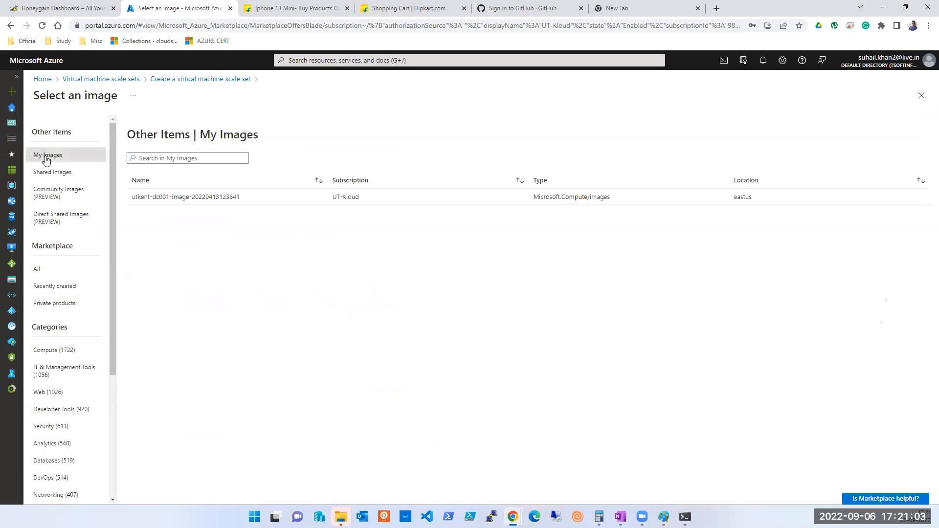
{"action": "left_click", "coordinate": [63, 174]}
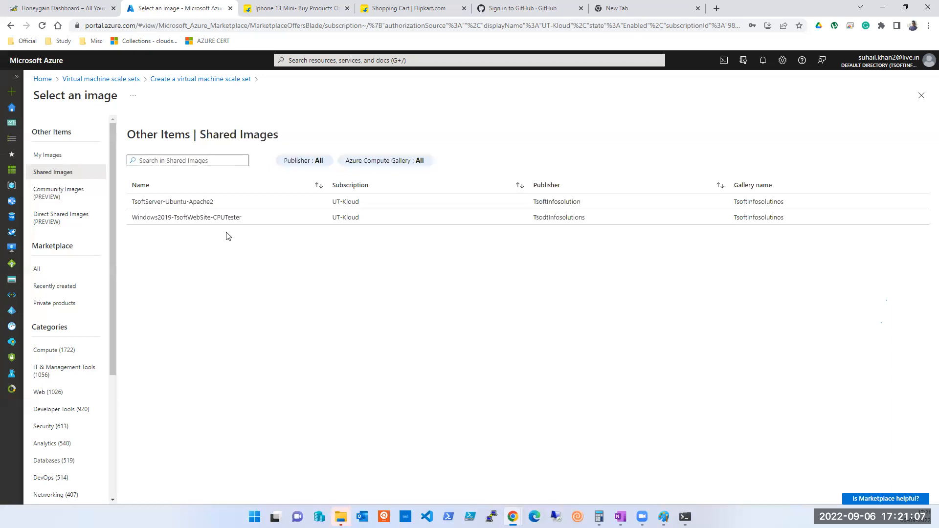
- Select the shared image Windows2019-TsoftWebSite-CPUTester for the scale set and review the instance details
{"action": "left_click", "coordinate": [157, 218]}
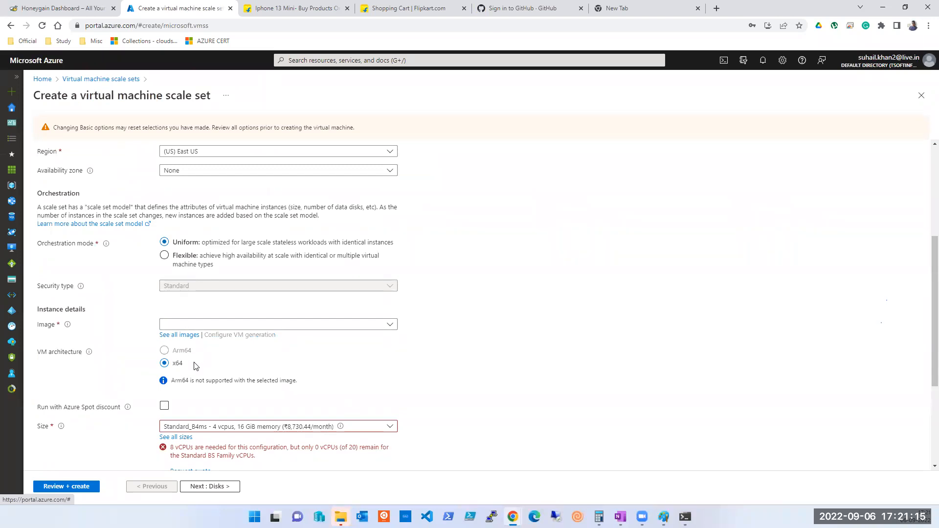
{"action": "scroll", "coordinate": [196, 366], "scroll_direction": "down", "scroll_amount": 3}
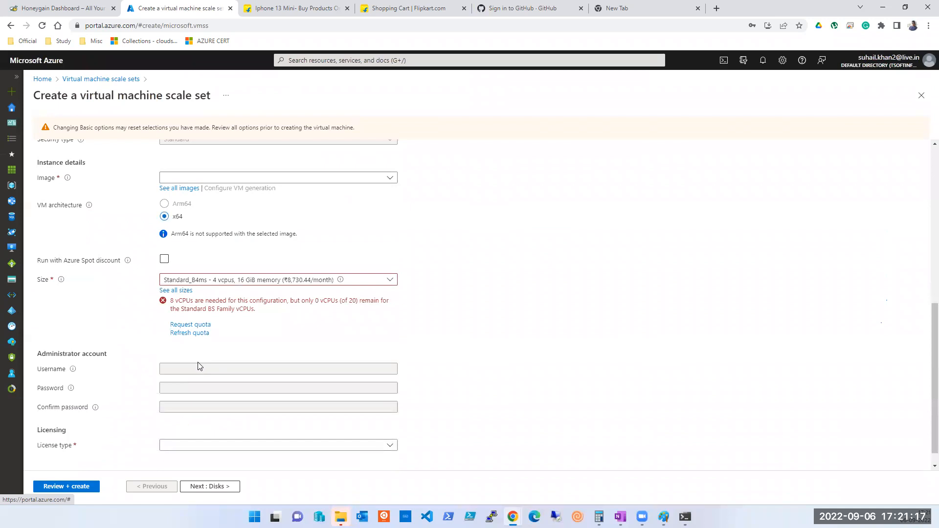
{"action": "scroll", "coordinate": [200, 364], "scroll_direction": "up", "scroll_amount": 4}
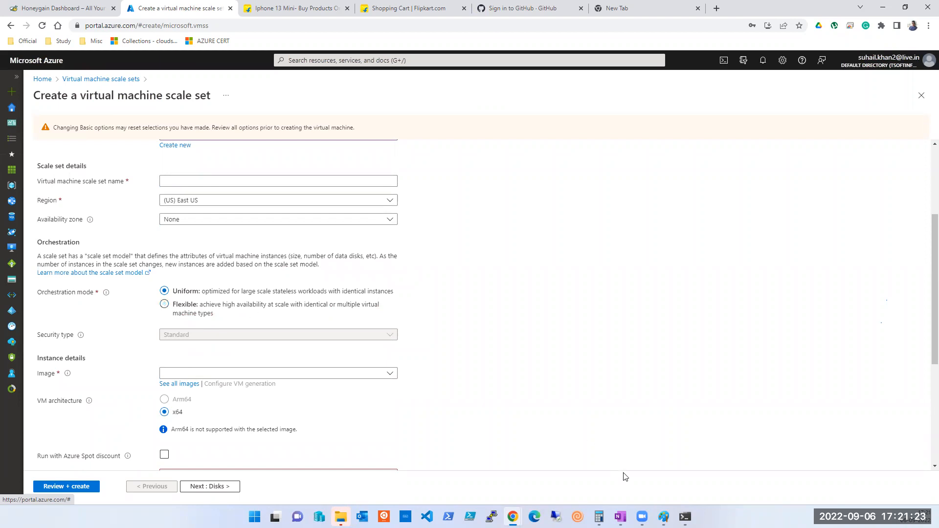
- Switch to Paint, add a red connector line to the lower-right box of the diagram, and return to the scale set form
{"action": "left_click", "coordinate": [663, 517]}
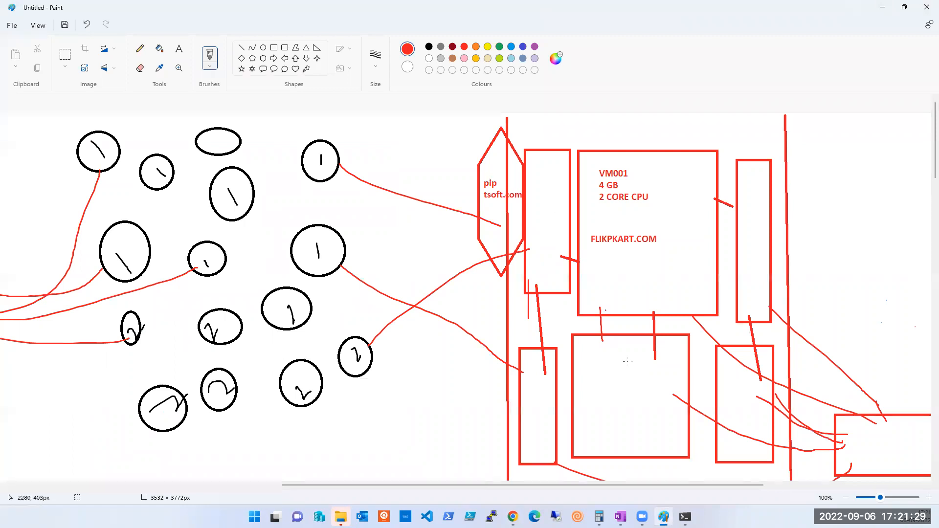
{"action": "mouse_move", "coordinate": [756, 397]}
{"action": "left_mouse_down"}
{"action": "mouse_move", "coordinate": [828, 445]}
{"action": "mouse_move", "coordinate": [864, 444]}
{"action": "left_mouse_up"}
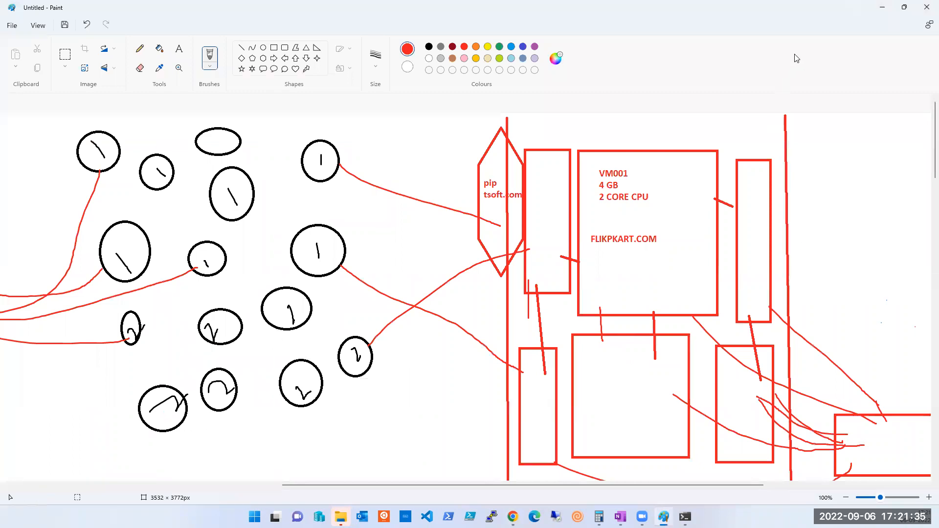
{"action": "left_click", "coordinate": [884, 6]}
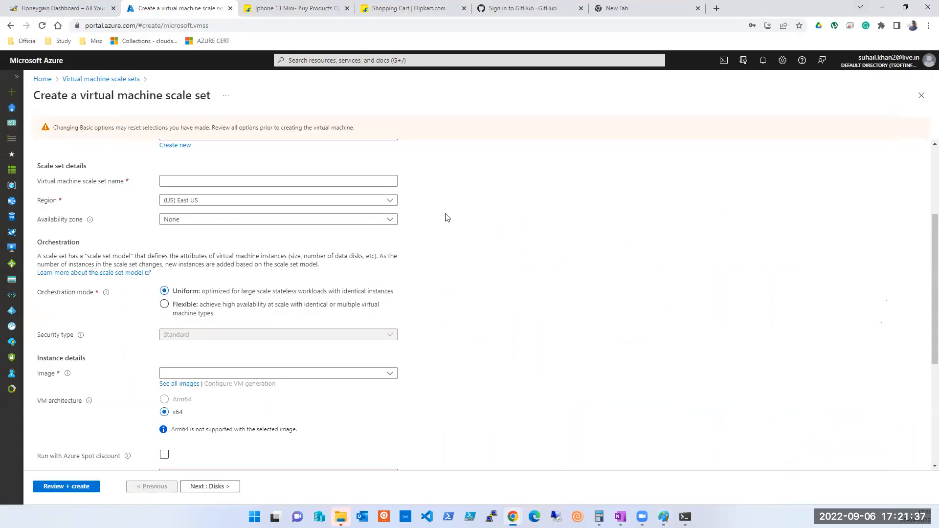
- Reopen the full image selection for the scale set and show the Shared Images
{"action": "scroll", "coordinate": [226, 356], "scroll_direction": "up", "scroll_amount": 3}
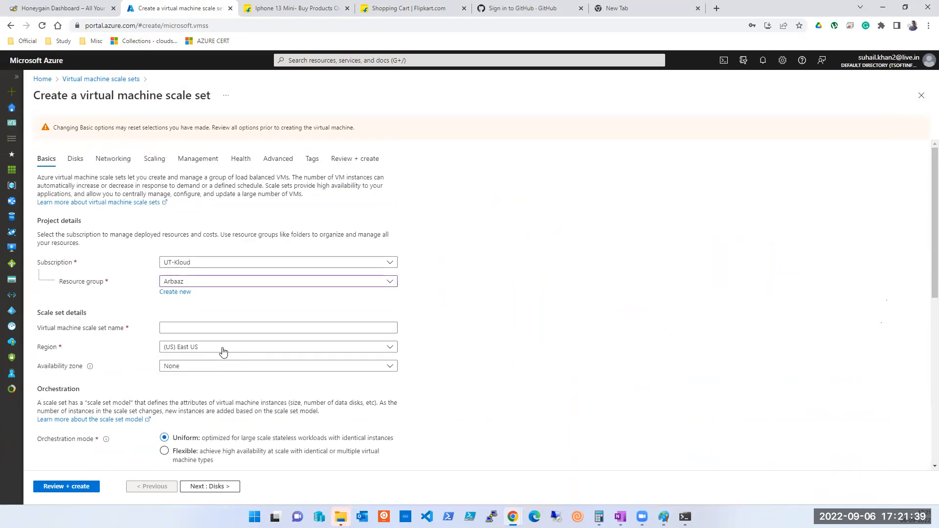
{"action": "scroll", "coordinate": [223, 294], "scroll_direction": "down", "scroll_amount": 6}
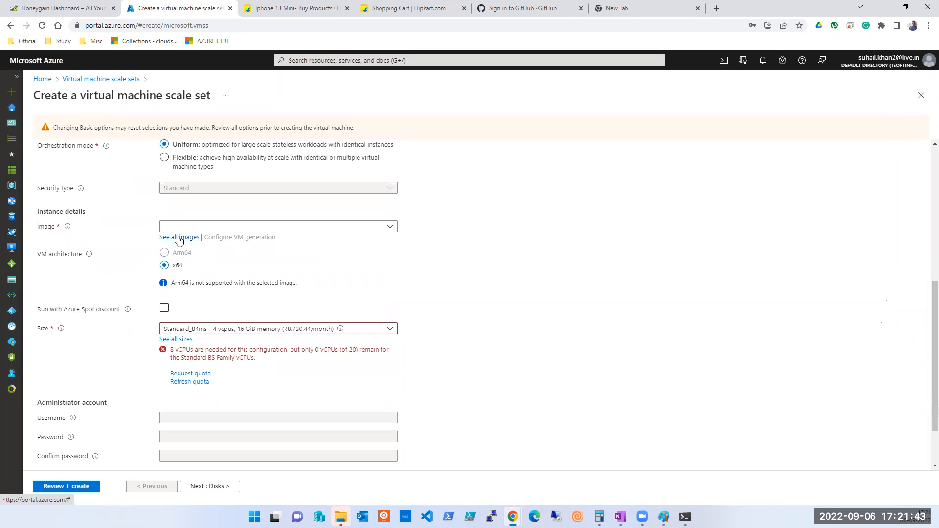
{"action": "left_click", "coordinate": [179, 237]}
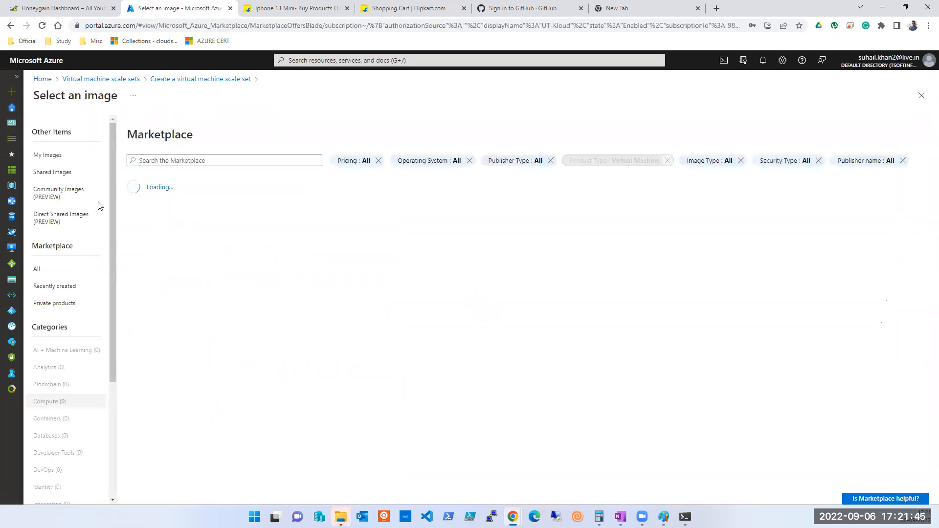
{"action": "left_click", "coordinate": [62, 174]}
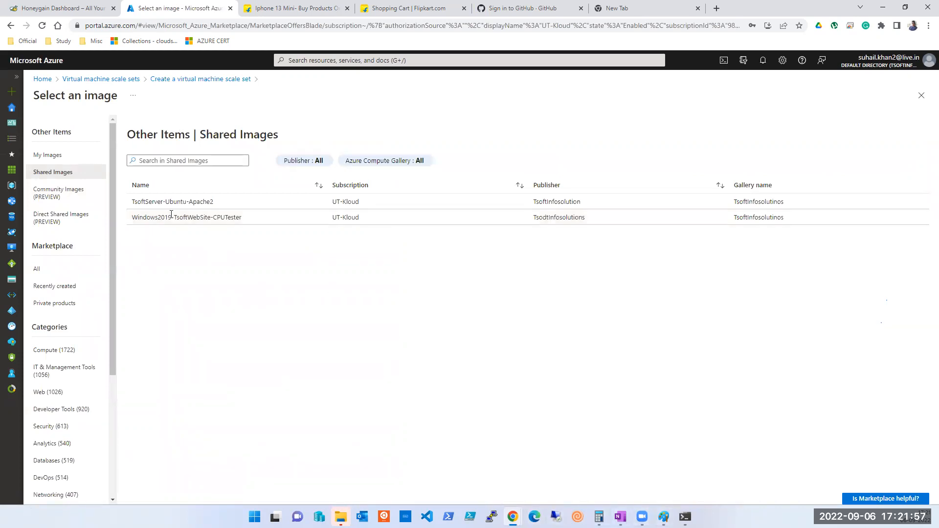
- Switch to Paint, mark the VM001 box and the neighbouring boxes with red strokes, and return to Azure's image selection page
{"action": "left_click", "coordinate": [664, 516]}
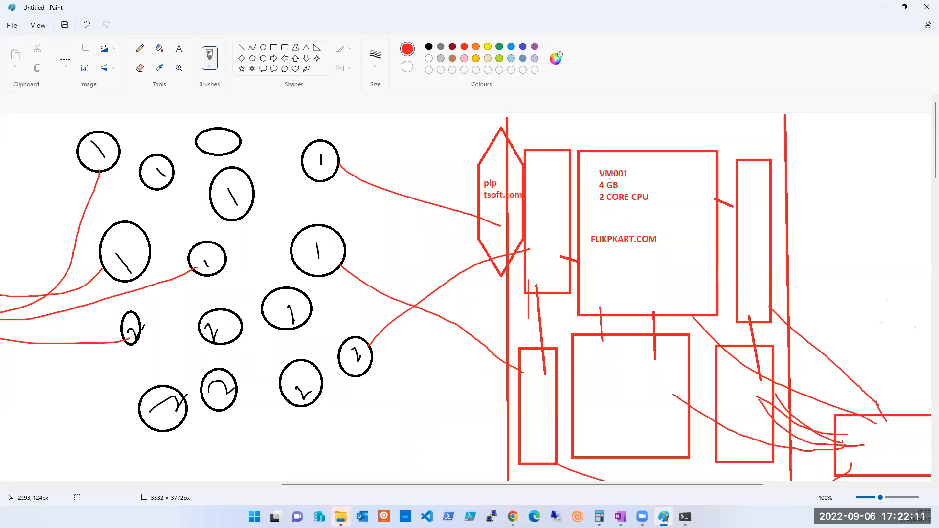
{"action": "mouse_move", "coordinate": [666, 242]}
{"action": "left_mouse_down"}
{"action": "mouse_move", "coordinate": [636, 248]}
{"action": "mouse_move", "coordinate": [571, 164]}
{"action": "mouse_move", "coordinate": [636, 175]}
{"action": "left_mouse_up"}
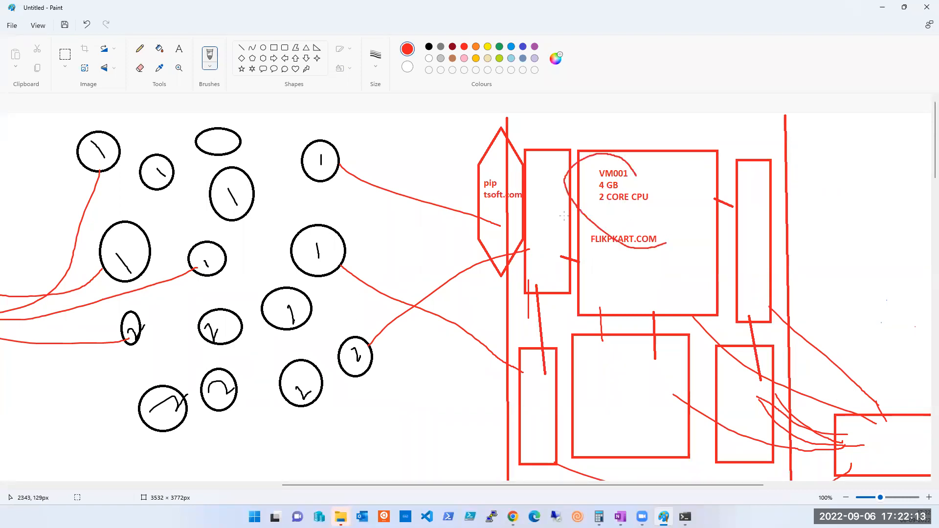
{"action": "left_click_drag", "start_coordinate": [531, 221], "coordinate": [563, 243]}
{"action": "left_click_drag", "start_coordinate": [545, 420], "coordinate": [555, 423]}
{"action": "left_click_drag", "start_coordinate": [742, 216], "coordinate": [748, 244]}
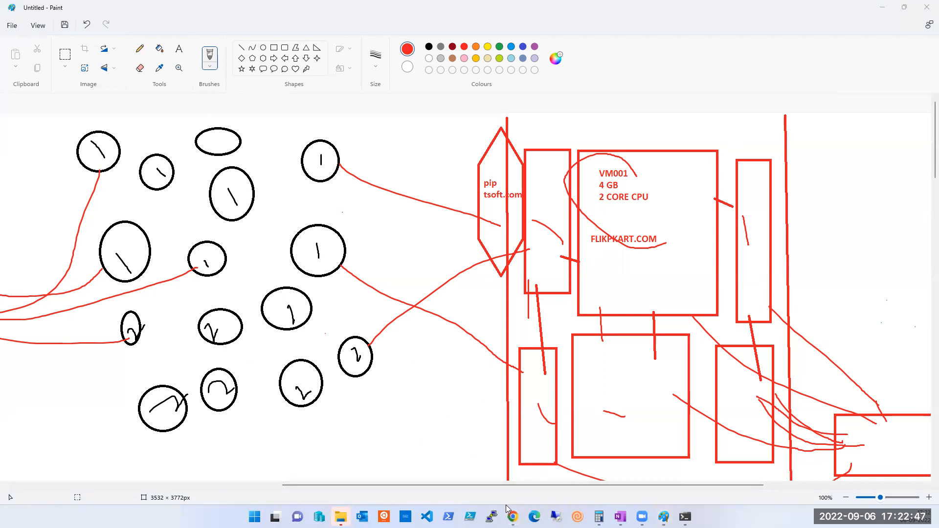
{"action": "mouse_move", "coordinate": [512, 516]}
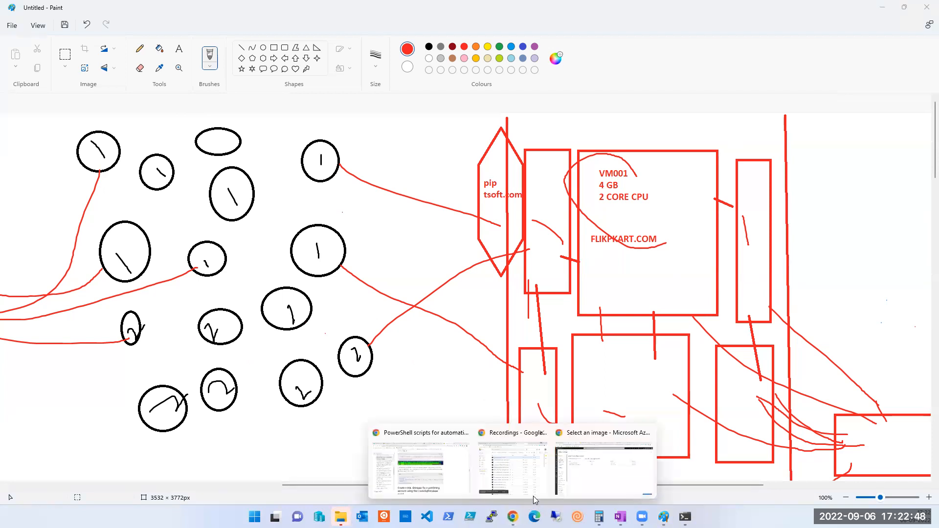
{"action": "left_click", "coordinate": [621, 479]}
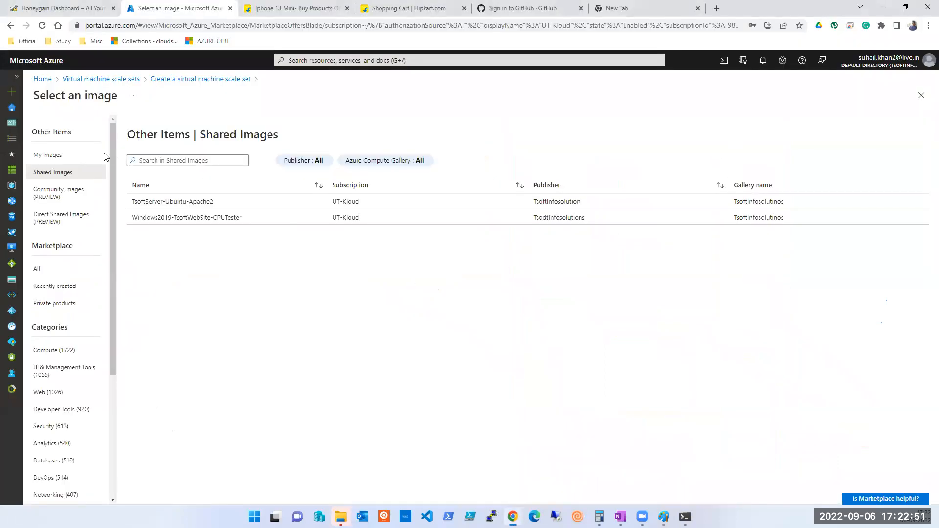
- From the Azure home page, search for "load", open Load balancers, and start creating a load balancer
{"action": "left_click", "coordinate": [13, 111]}
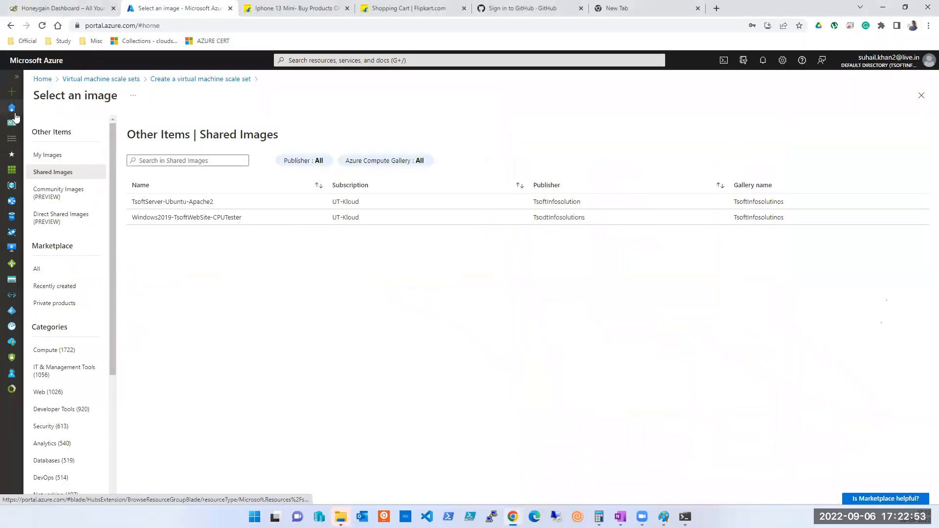
{"action": "mouse_move", "coordinate": [308, 132]}
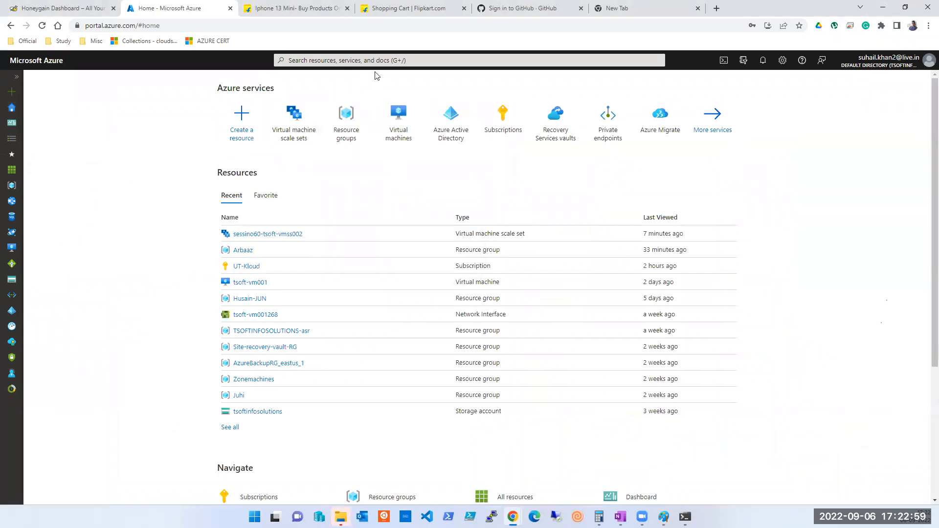
{"action": "left_click", "coordinate": [397, 59]}
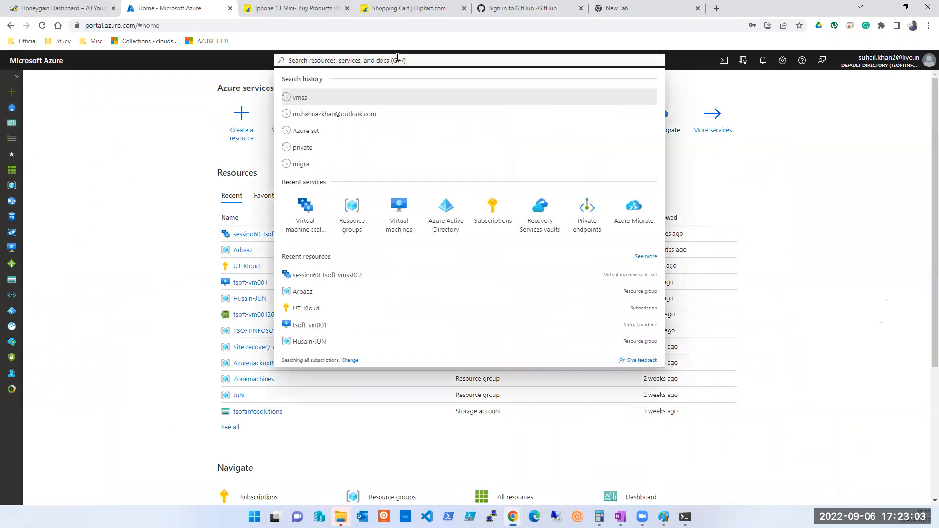
{"action": "type", "text": "load"}
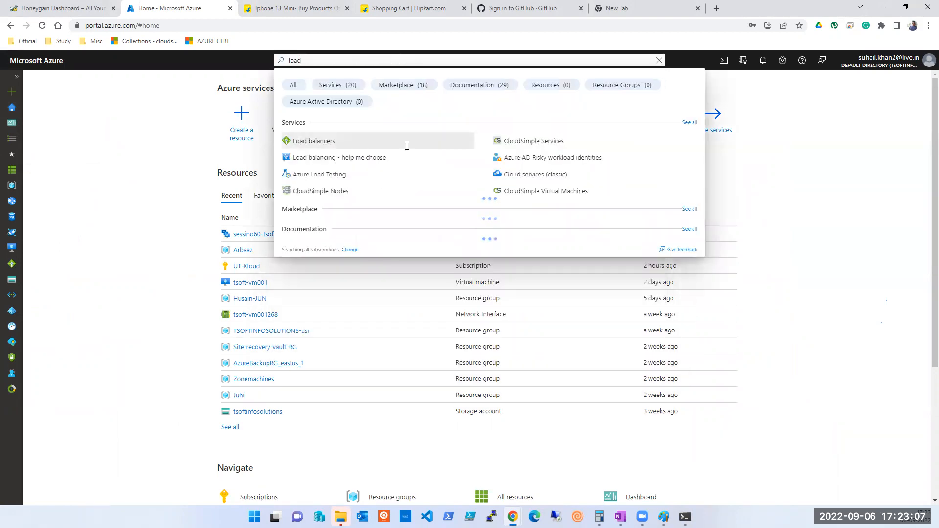
{"action": "left_click", "coordinate": [323, 142]}
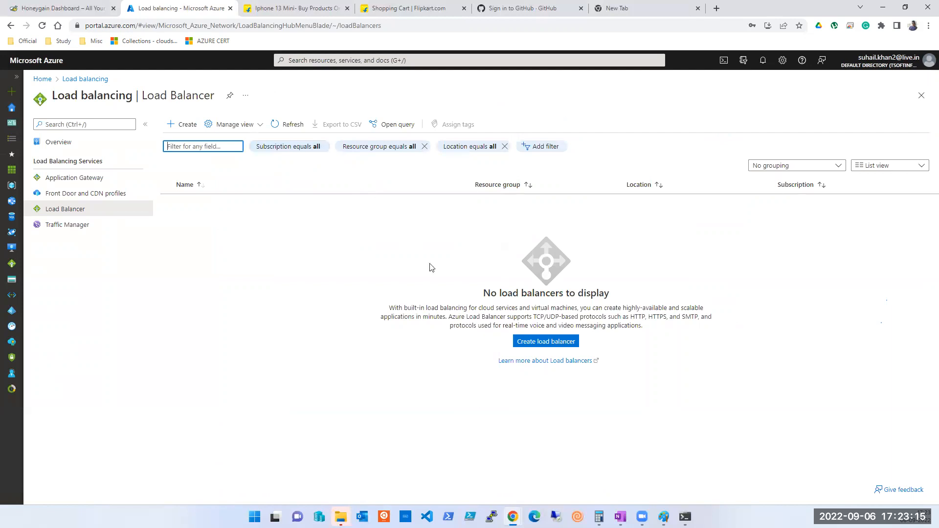
{"action": "left_click", "coordinate": [530, 342]}
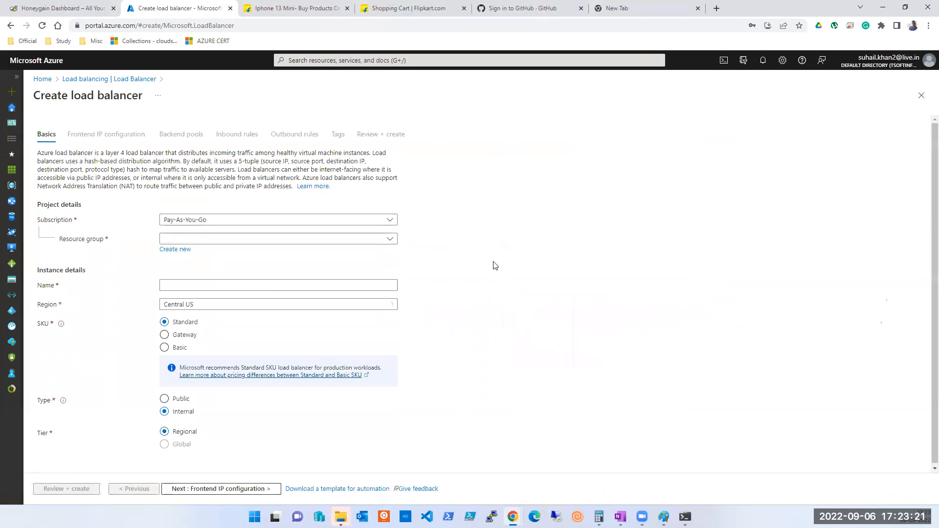
- Fill in the load balancer basics with subscription UT-Kloud, an existing resource group and name dgdfgfdg, and continue to Frontend IP configuration
{"action": "left_click", "coordinate": [220, 222]}
{"action": "left_click", "coordinate": [184, 284]}
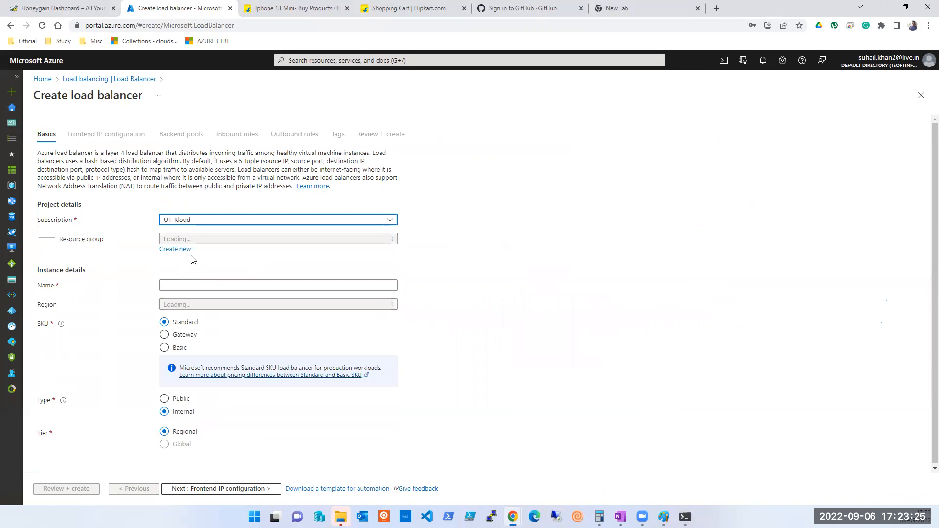
{"action": "left_click", "coordinate": [205, 240]}
{"action": "left_click", "coordinate": [177, 290]}
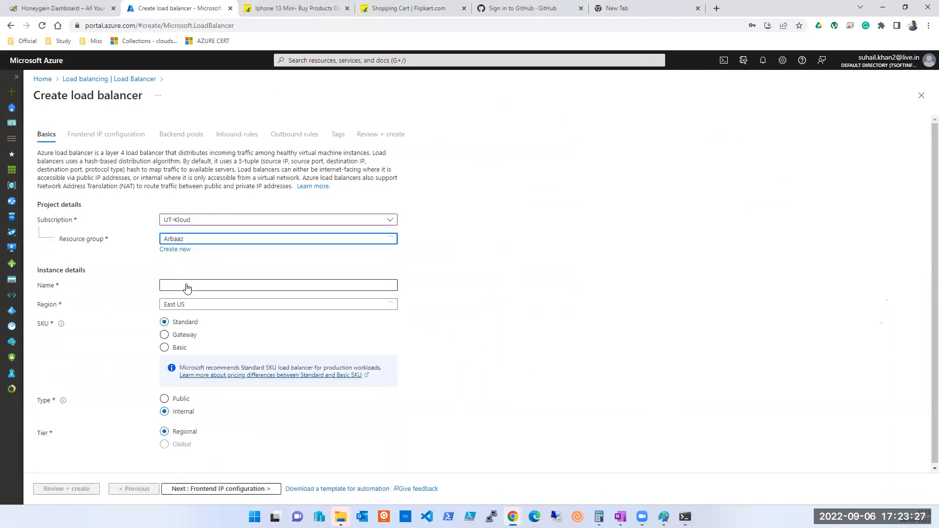
{"action": "left_click", "coordinate": [222, 286]}
{"action": "type", "text": "dgdfgfdg"}
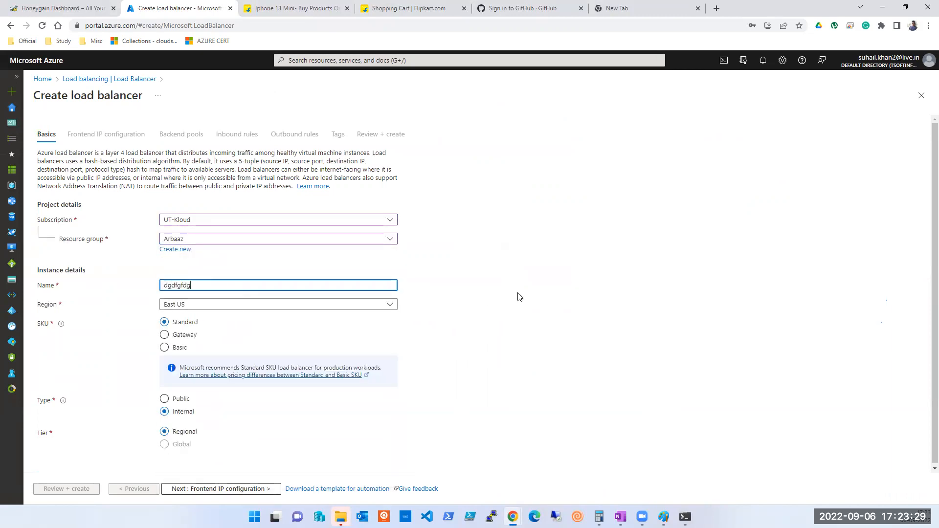
{"action": "left_click", "coordinate": [227, 489]}
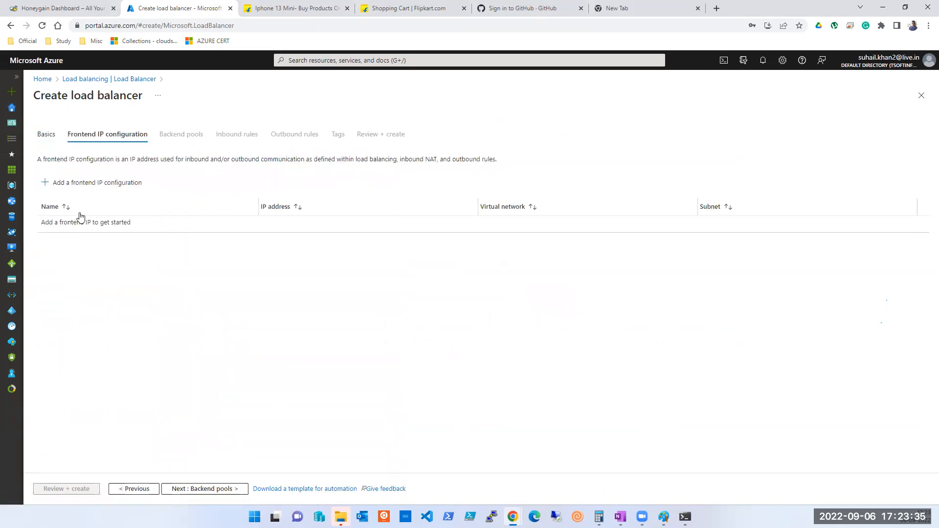
- Try out a frontend IP configuration with tsoftinfosolutions-vnet and PublicSubnet001, and close it without adding it
{"action": "left_click", "coordinate": [228, 489]}
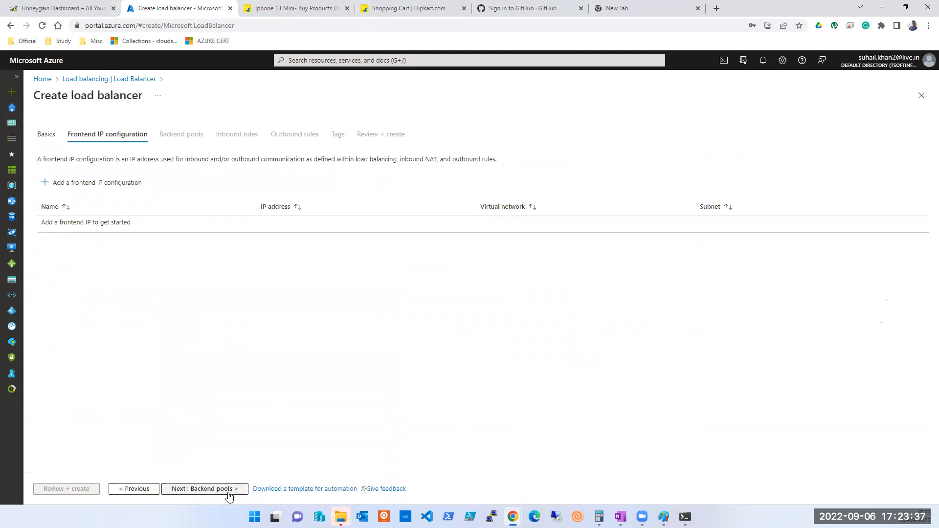
{"action": "left_click", "coordinate": [64, 185]}
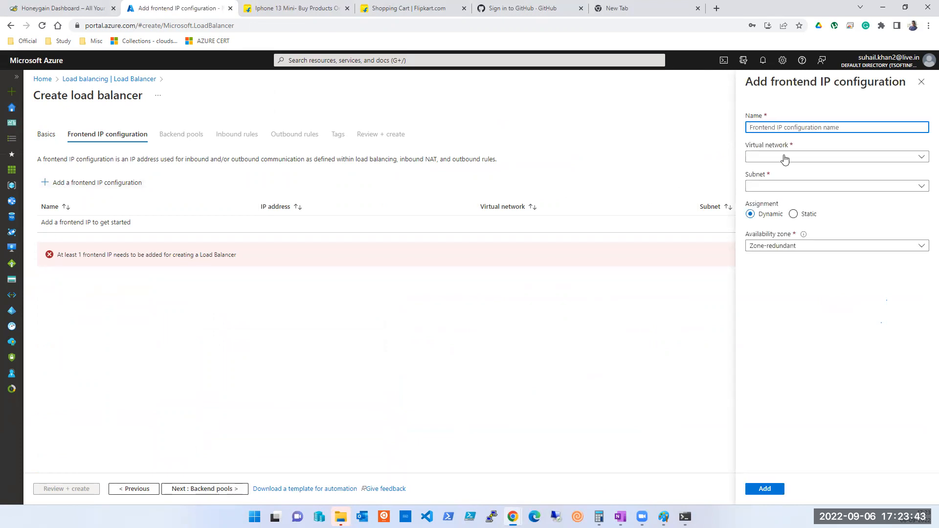
{"action": "left_click", "coordinate": [783, 157]}
{"action": "left_click", "coordinate": [782, 186]}
{"action": "left_click", "coordinate": [783, 157]}
{"action": "left_click", "coordinate": [785, 200]}
{"action": "left_click", "coordinate": [785, 188]}
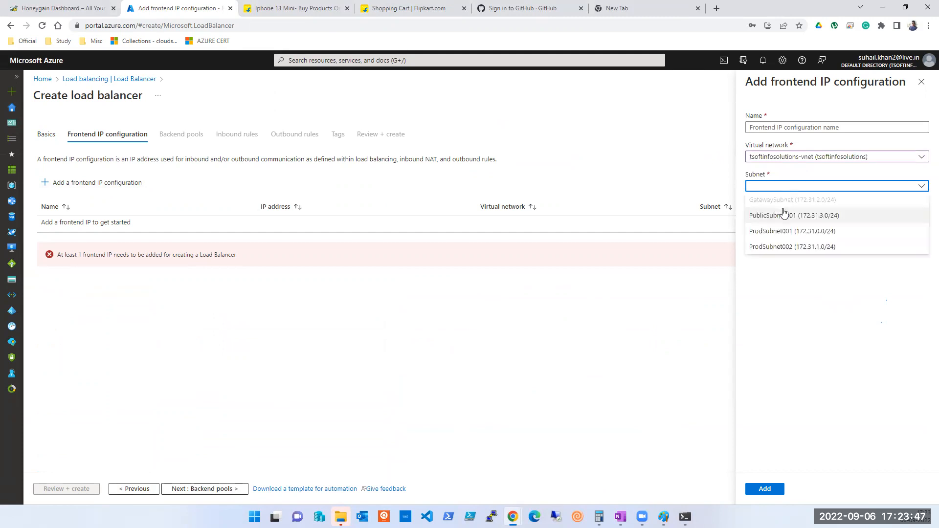
{"action": "left_click", "coordinate": [784, 215]}
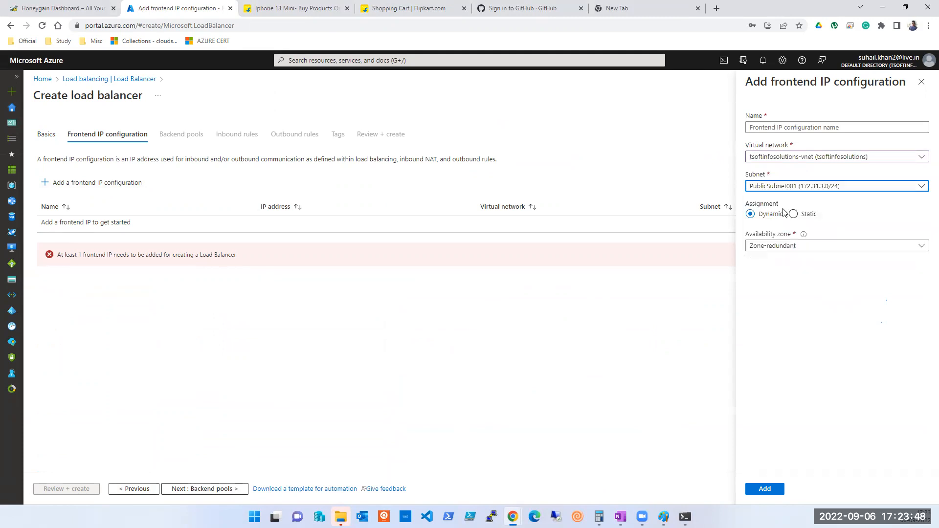
{"action": "left_click", "coordinate": [921, 82]}
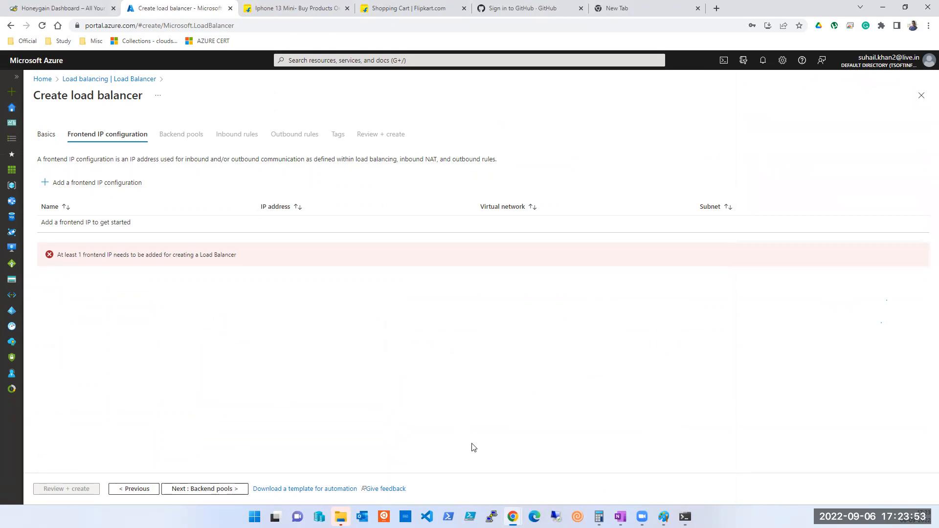
- Examine the two-server section of the Paint diagram, check back on the load balancer form, and return to the diagram
{"action": "left_click", "coordinate": [663, 516]}
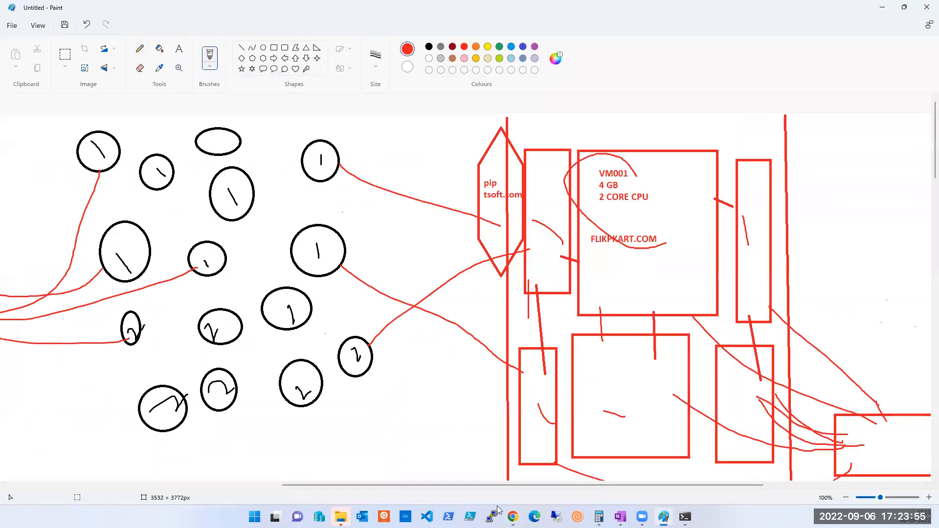
{"action": "left_click_drag", "start_coordinate": [486, 485], "coordinate": [213, 487]}
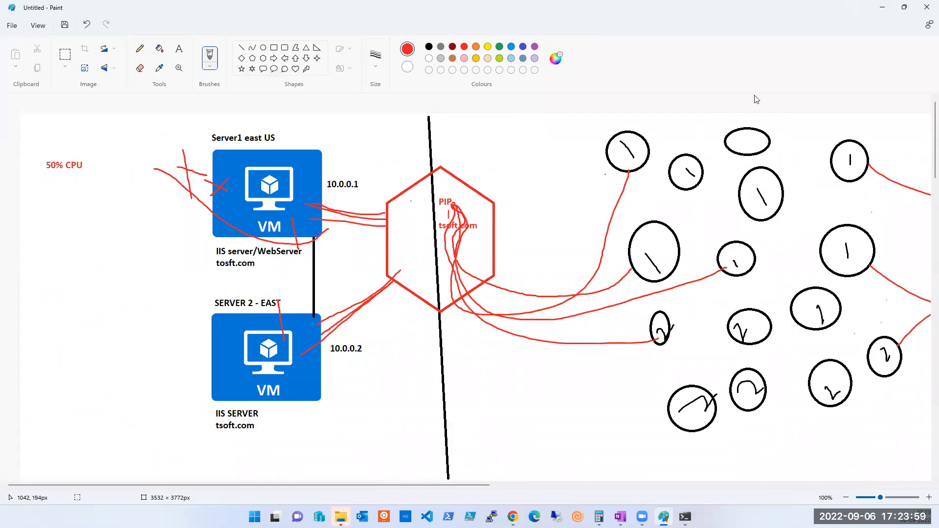
{"action": "left_click", "coordinate": [883, 7]}
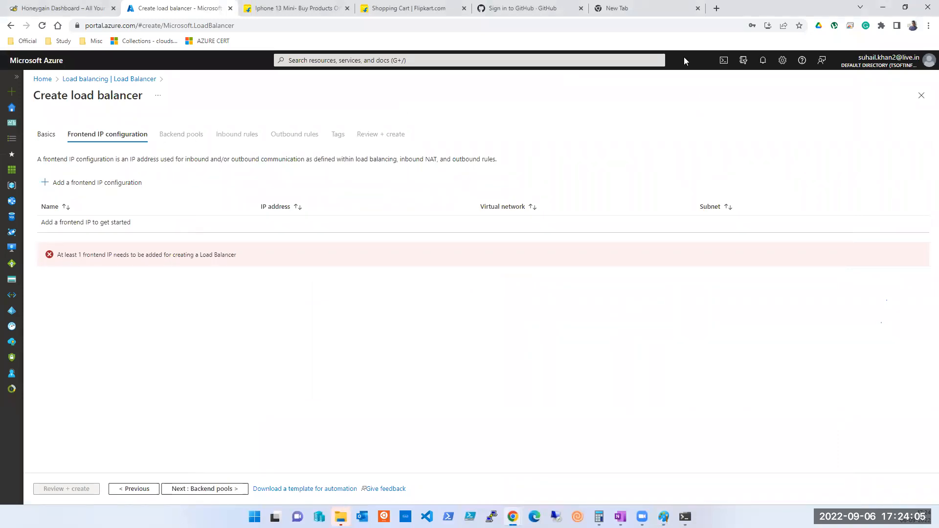
{"action": "mouse_move", "coordinate": [862, 63]}
{"action": "left_click", "coordinate": [663, 516]}
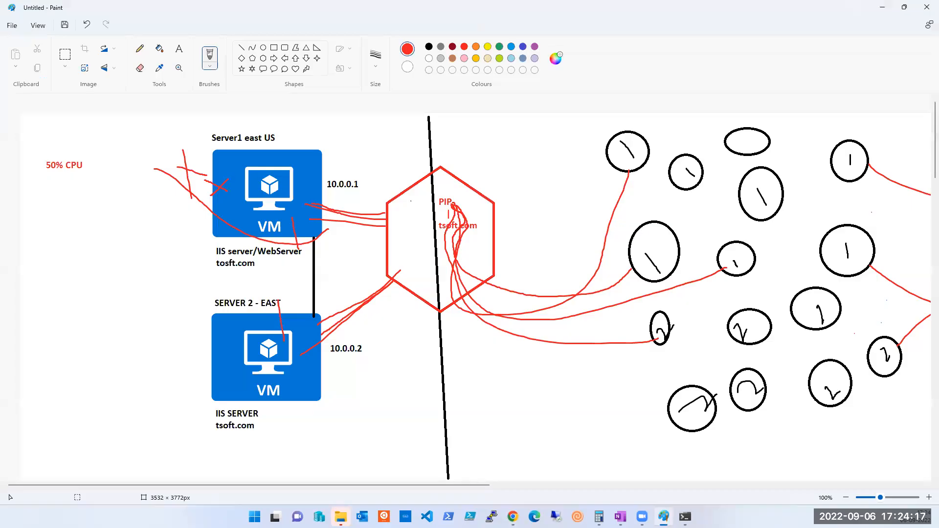
{"action": "left_click", "coordinate": [532, 486]}
{"action": "scroll", "coordinate": [427, 477], "scroll_direction": "left", "scroll_amount": 10}
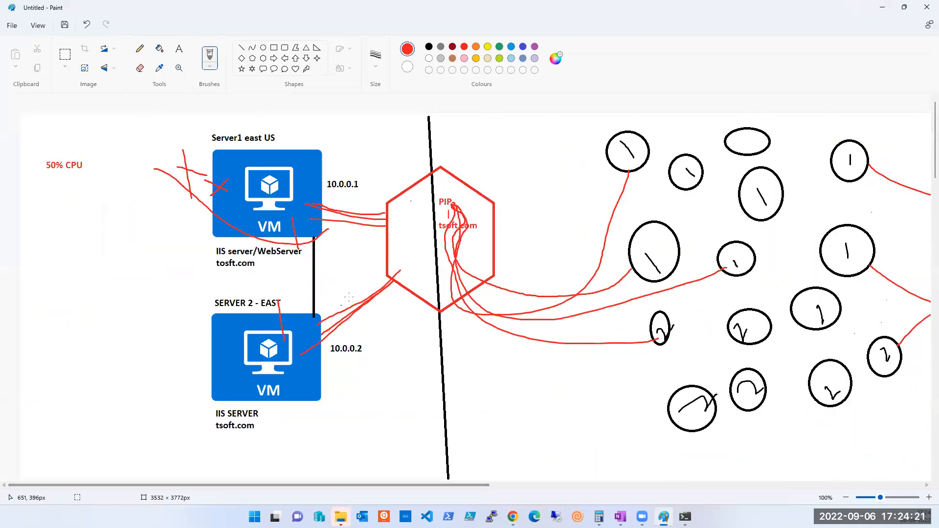
- Discard the load balancing diagram in Paint without saving it and close Paint
{"action": "scroll", "coordinate": [465, 492], "scroll_direction": "right", "scroll_amount": 7}
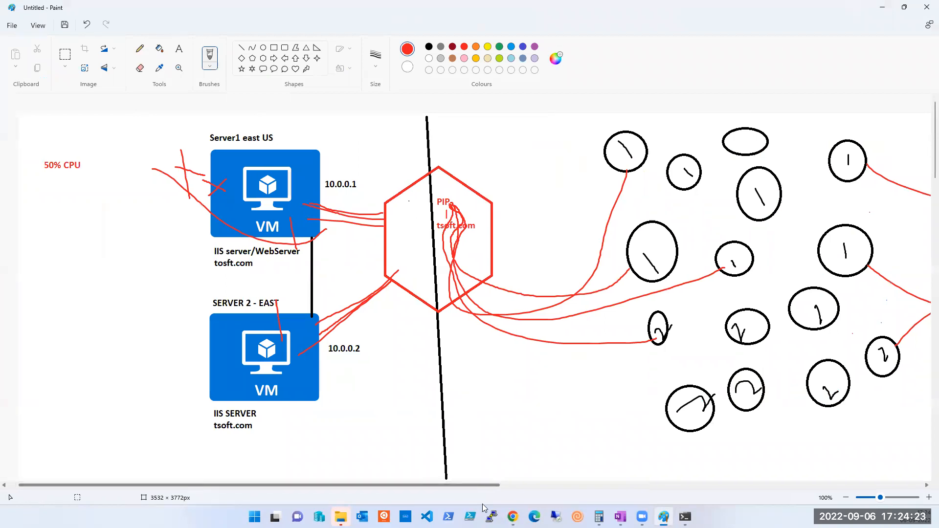
{"action": "scroll", "coordinate": [698, 504], "scroll_direction": "right", "scroll_amount": 5}
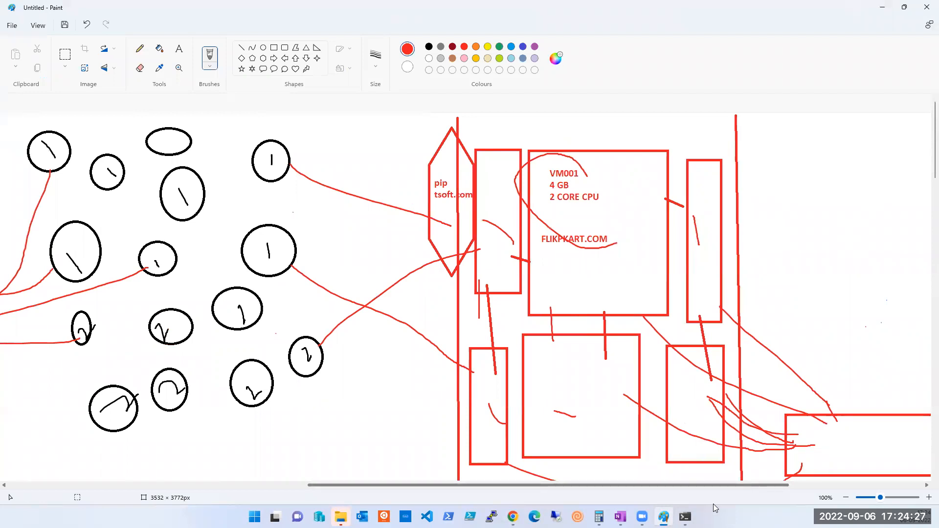
{"action": "scroll", "coordinate": [397, 498], "scroll_direction": "left", "scroll_amount": 12}
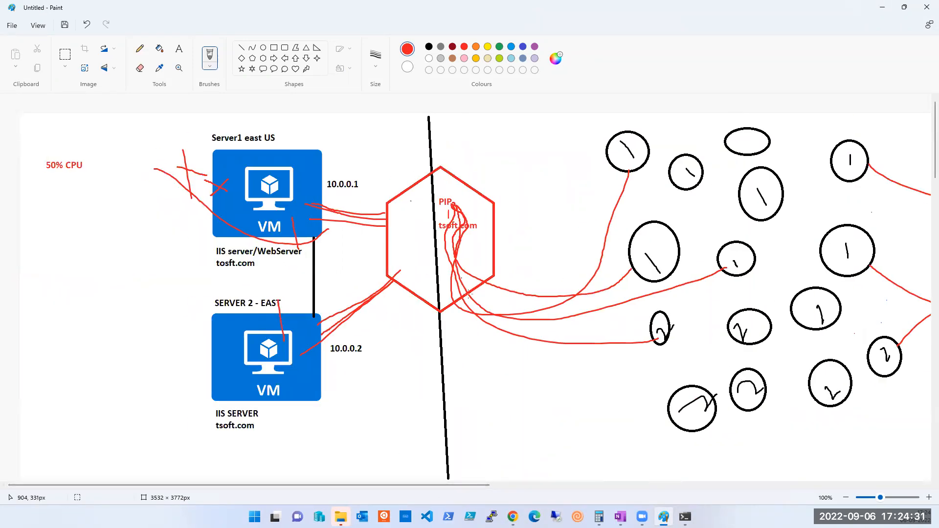
{"action": "left_click_drag", "start_coordinate": [454, 483], "coordinate": [662, 485]}
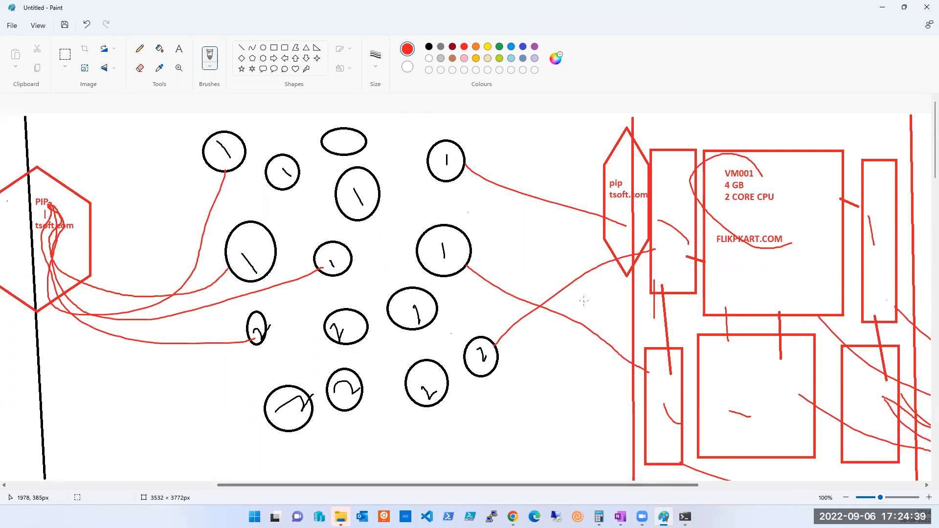
{"action": "key", "text": "ctrl+n"}
{"action": "key", "text": "Tab"}
{"action": "key", "text": "Return"}
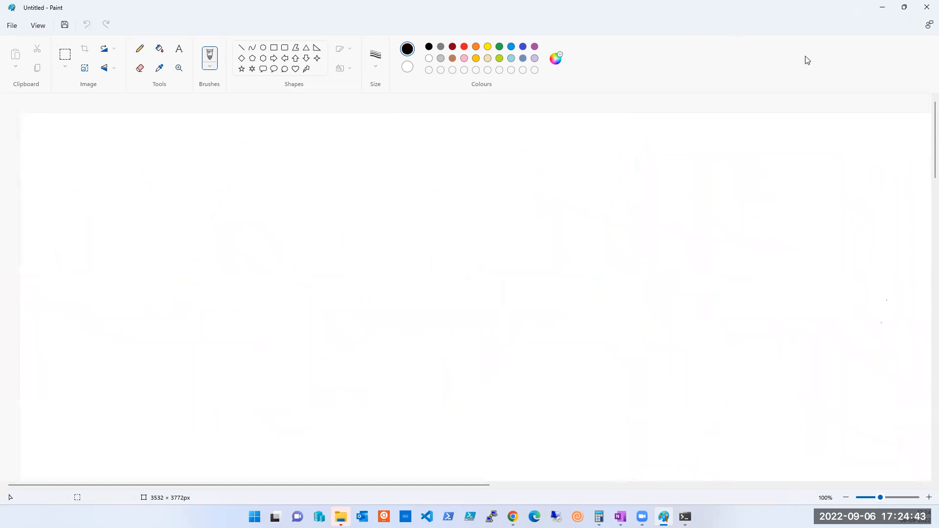
{"action": "left_click", "coordinate": [927, 8]}
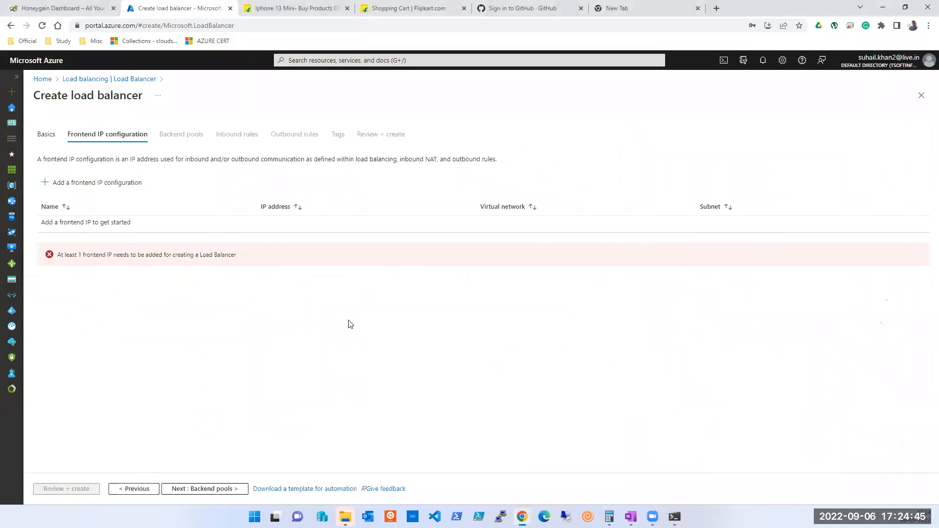
- Abandon the load balancer form and open the first resource group in the Azure resource groups list
{"action": "left_click", "coordinate": [40, 80]}
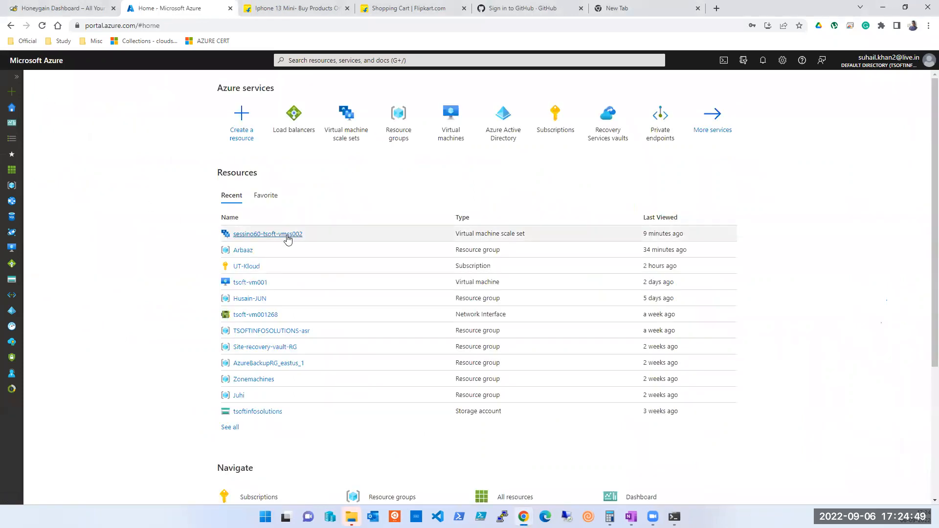
{"action": "left_click", "coordinate": [390, 140]}
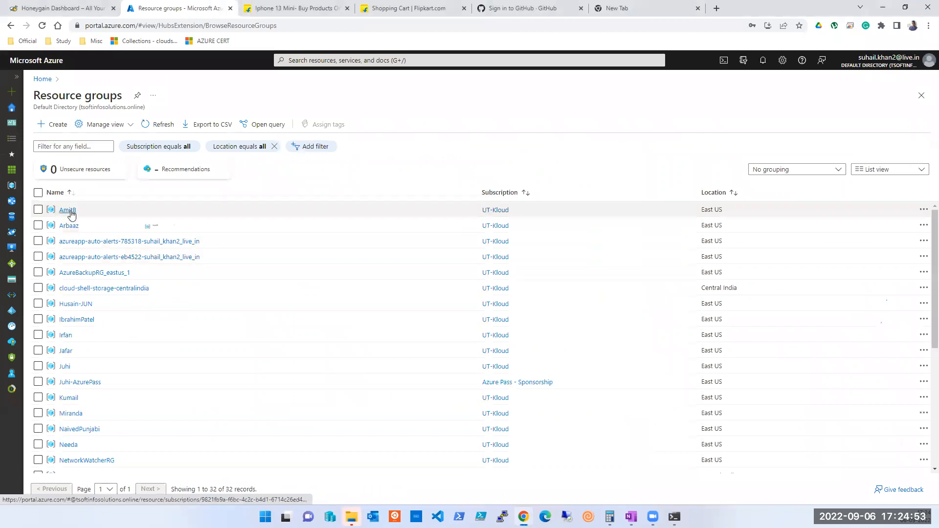
{"action": "left_click", "coordinate": [71, 212]}
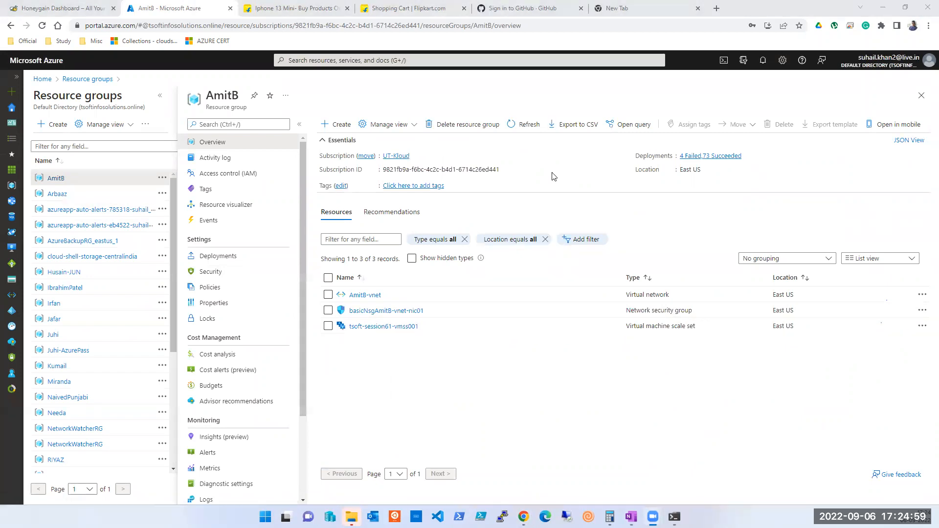
- Force delete all resources in this group, including its virtual network, network security group and tsoft-session61-vmss001, confirming with Yes
{"action": "left_click", "coordinate": [328, 277]}
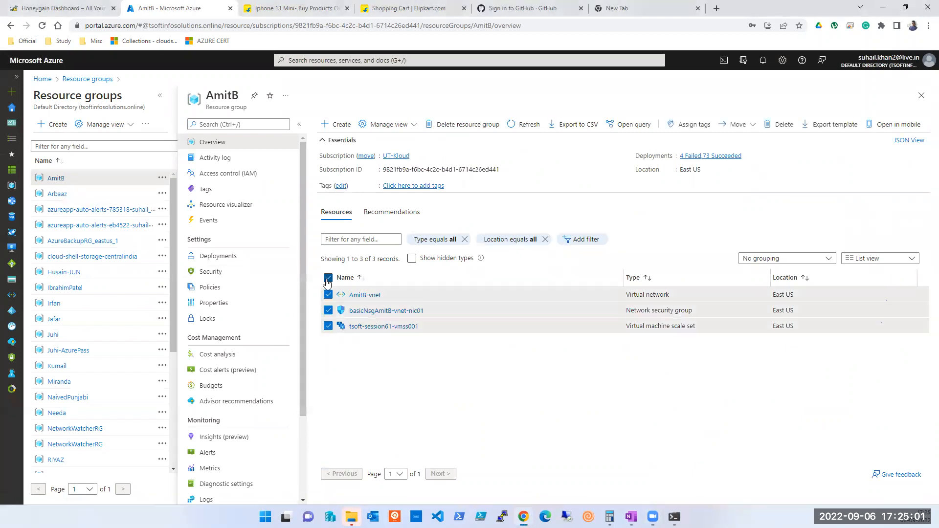
{"action": "left_click", "coordinate": [782, 125]}
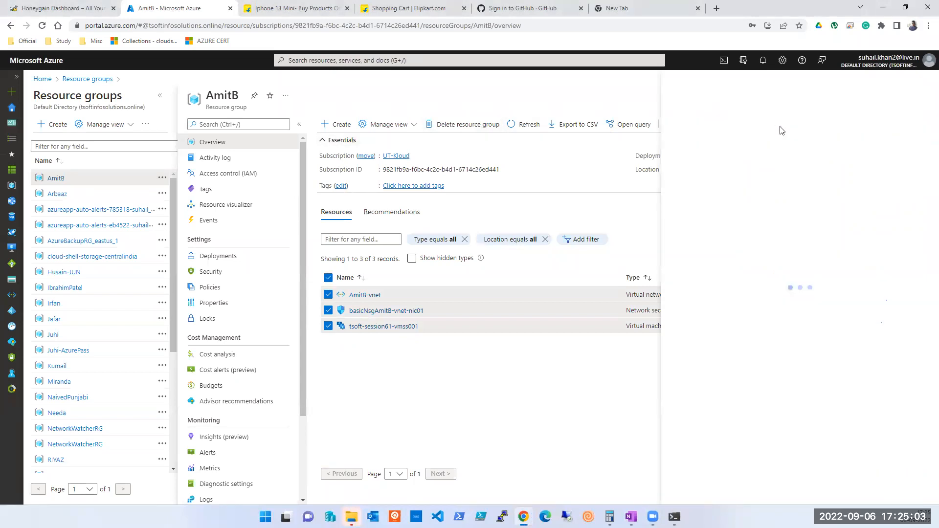
{"action": "left_click", "coordinate": [741, 214]}
{"action": "left_click", "coordinate": [761, 256]}
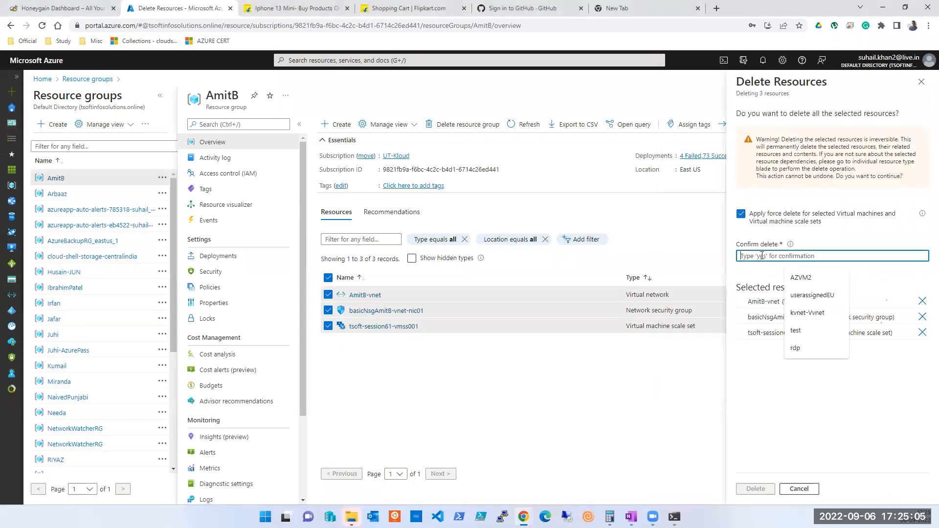
{"action": "type", "text": "Yes"}
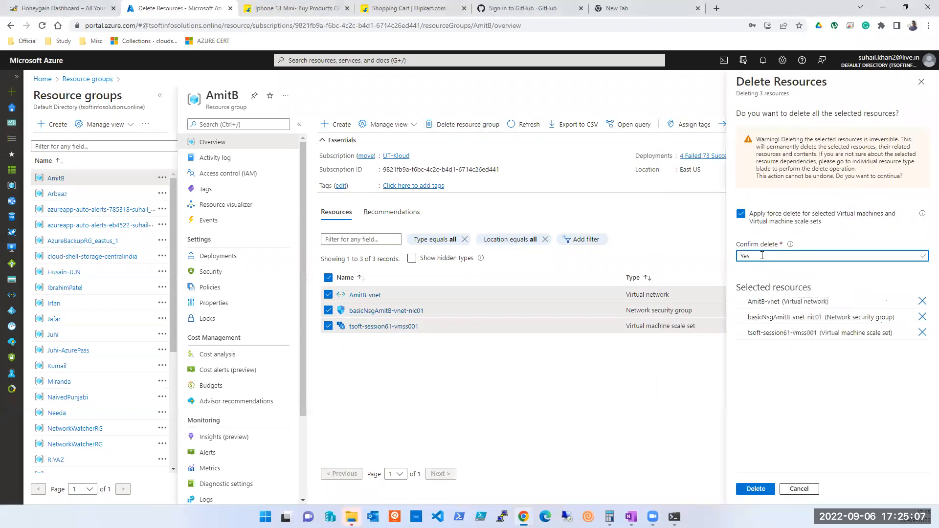
{"action": "left_click", "coordinate": [746, 492]}
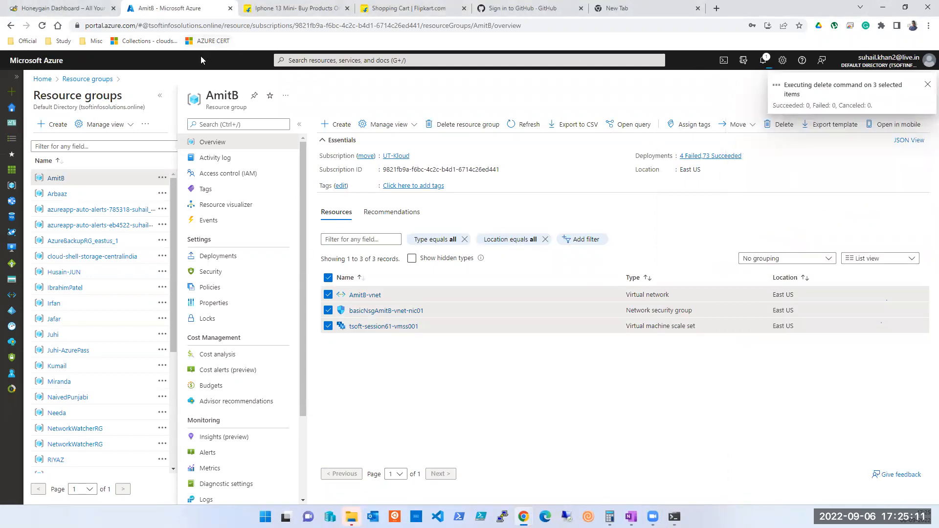
- Open the second resource group in the list and force delete all its resources, including sessino60-tsoft-vmss002, confirming with YEs
{"action": "left_click", "coordinate": [53, 195]}
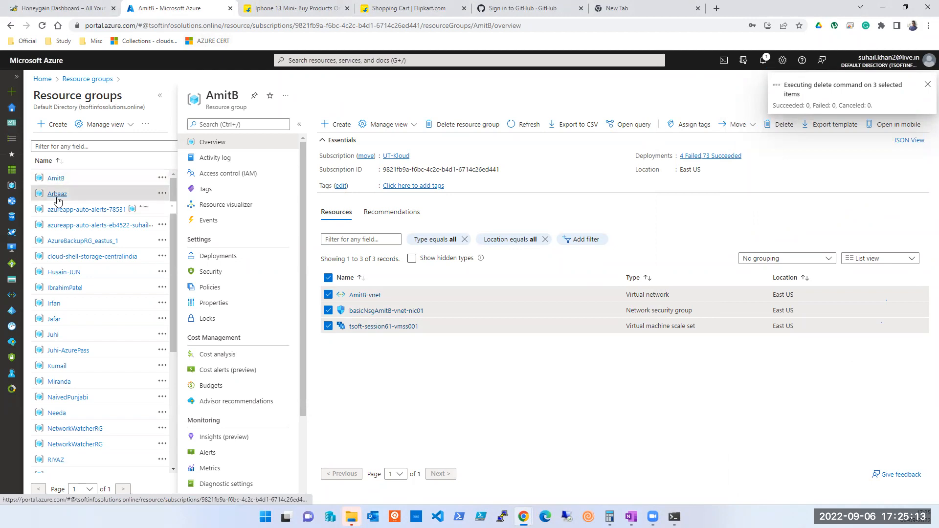
{"action": "left_click", "coordinate": [328, 277]}
{"action": "left_click", "coordinate": [780, 126]}
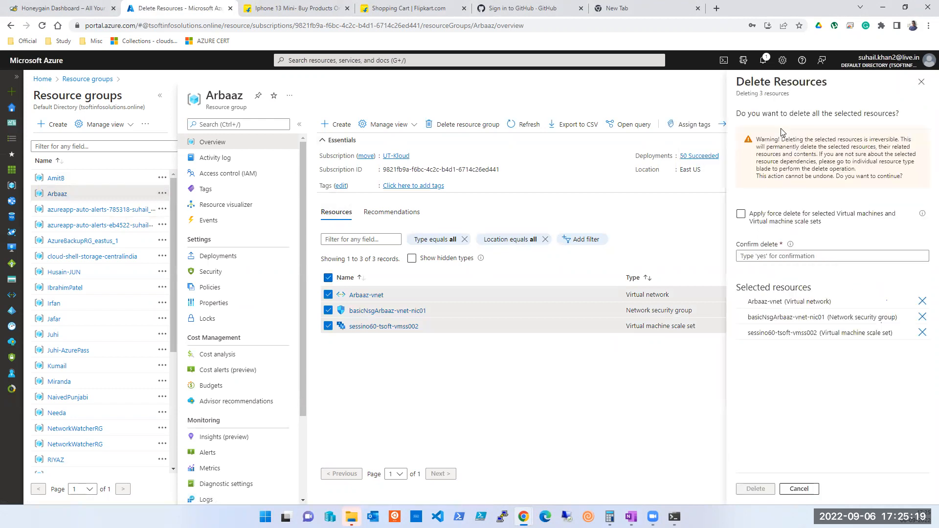
{"action": "left_click", "coordinate": [740, 216]}
{"action": "left_click", "coordinate": [761, 256]}
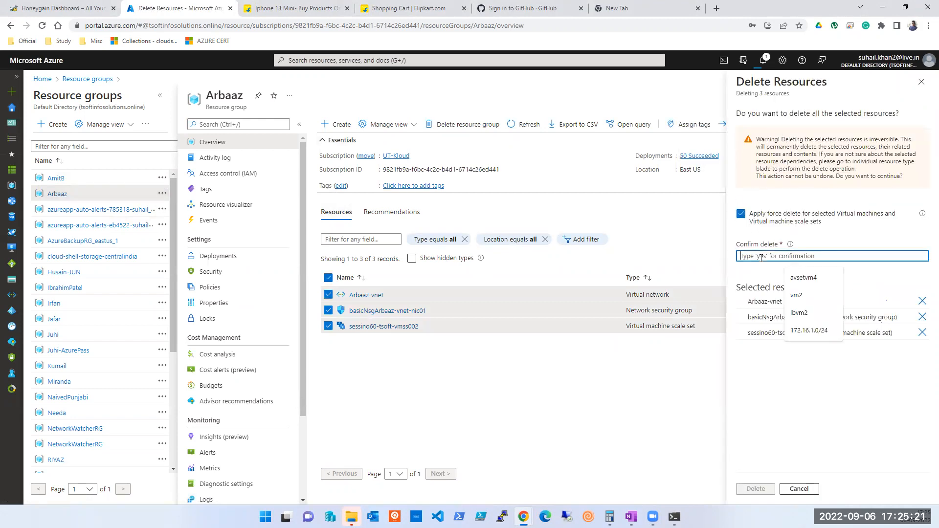
{"action": "type", "text": "YEs"}
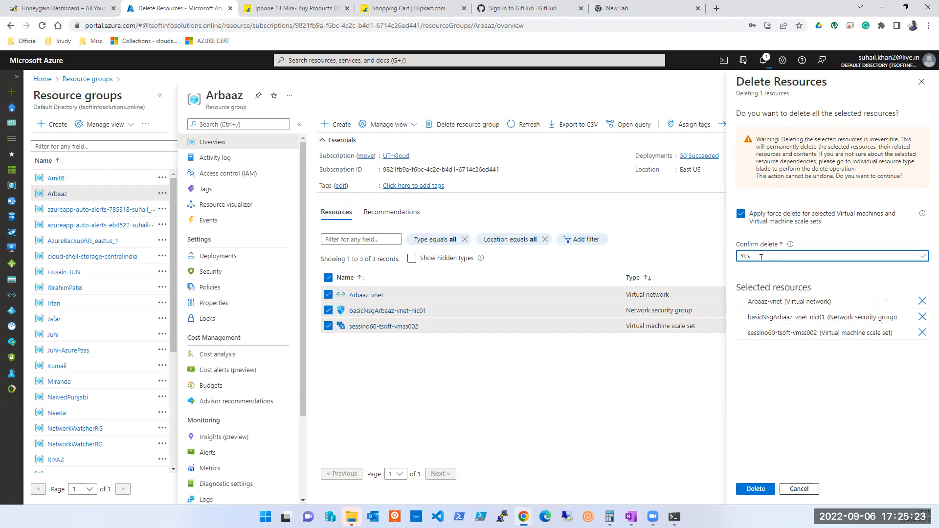
{"action": "left_click", "coordinate": [756, 489]}
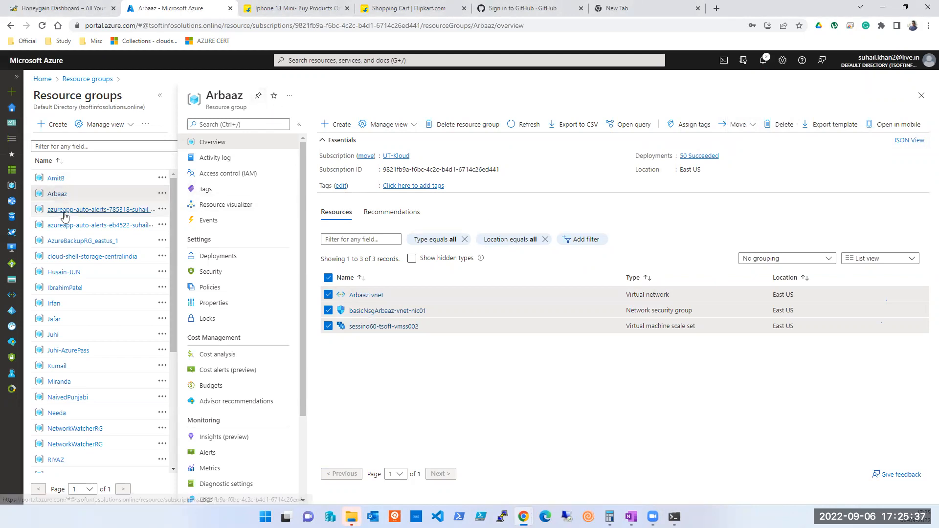
{"action": "scroll", "coordinate": [98, 308], "scroll_direction": "down", "scroll_amount": 4}
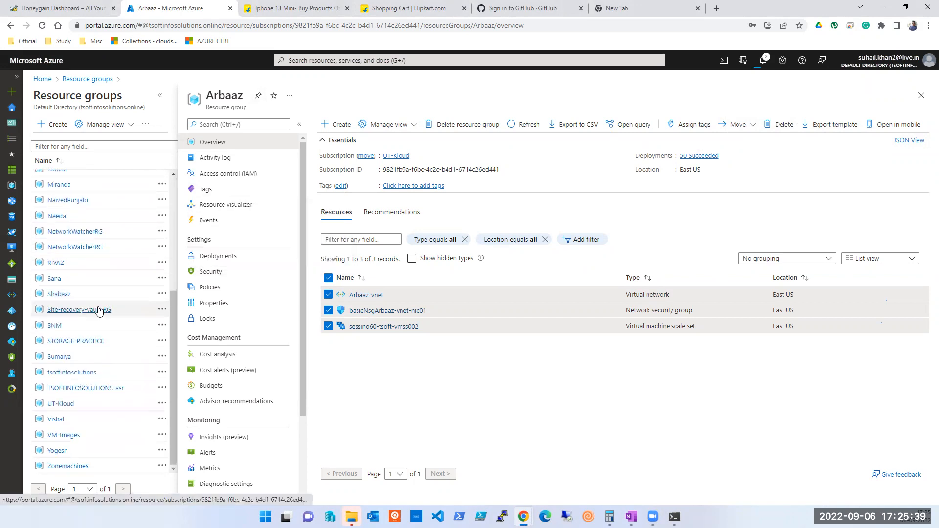
{"action": "scroll", "coordinate": [97, 310], "scroll_direction": "up", "scroll_amount": 4}
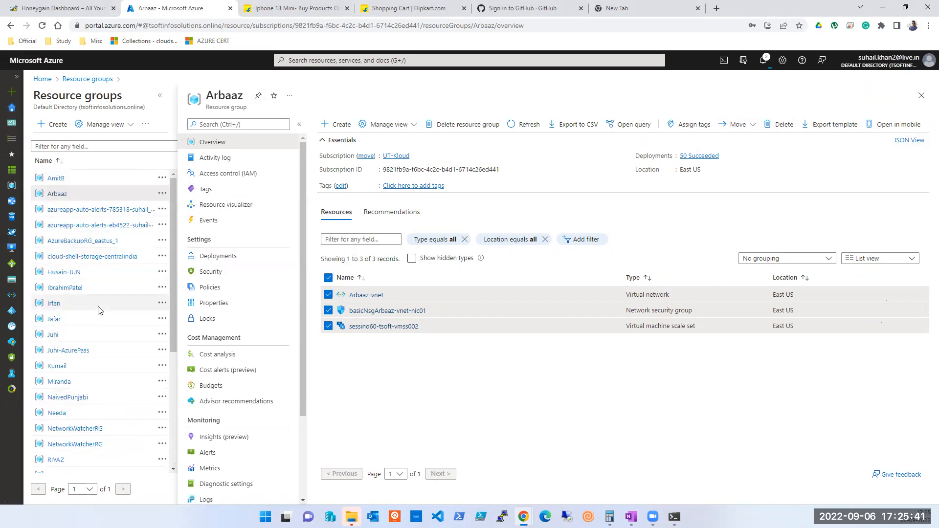